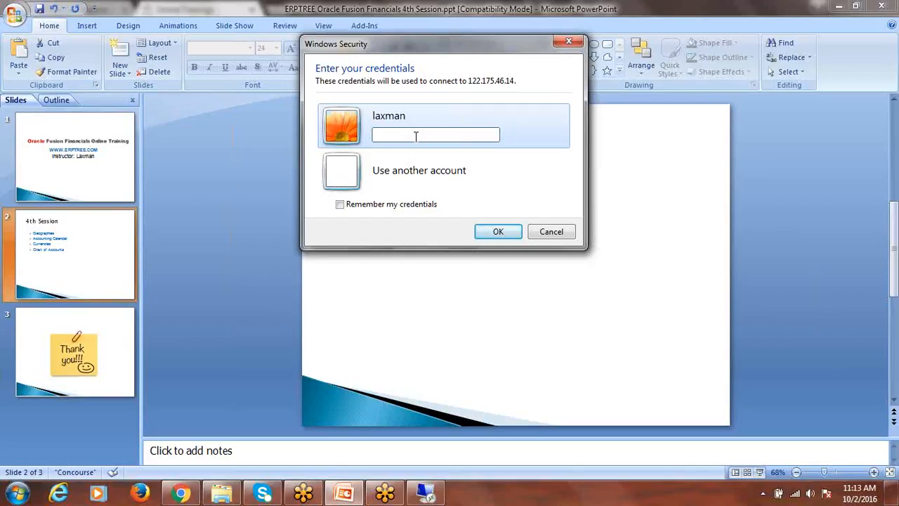
Enter the account password in Windows Security to log in to the 122.175.46.14 server.
left_click(415, 136)
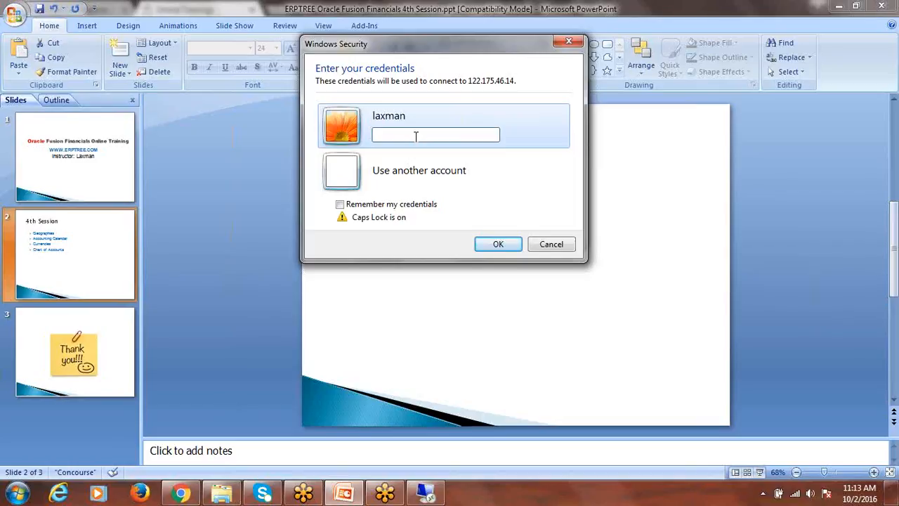
type("x")
key("Caps_Lock")
type("xxx")
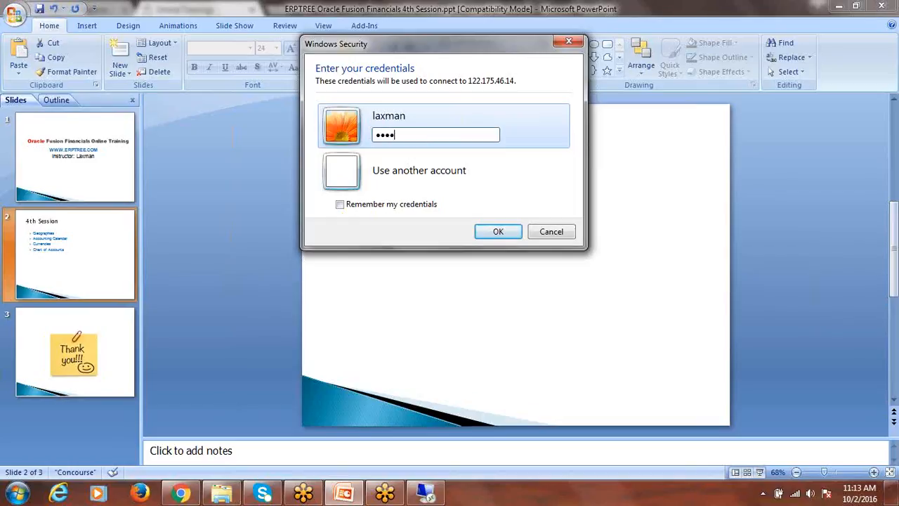
type("xxxx")
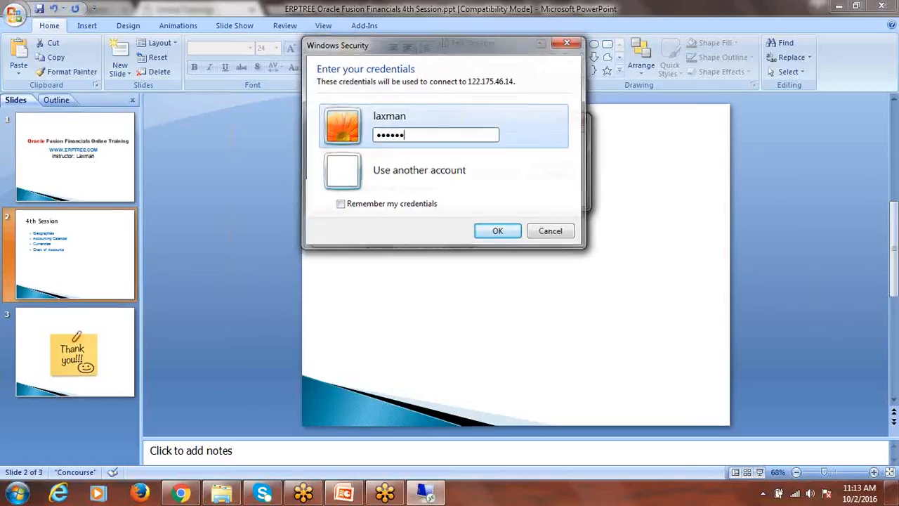
key("Return")
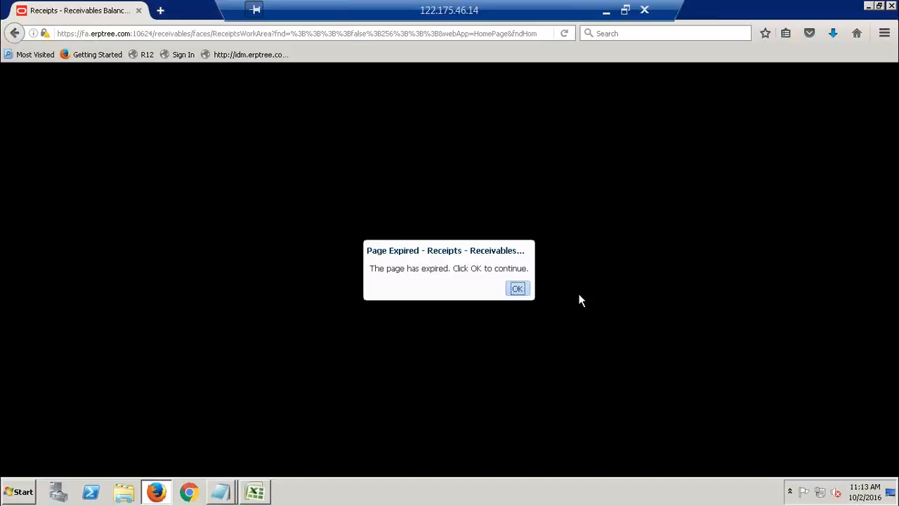
Dismiss the Page Expired notice and sign out through the user settings menu.
left_click(519, 288)
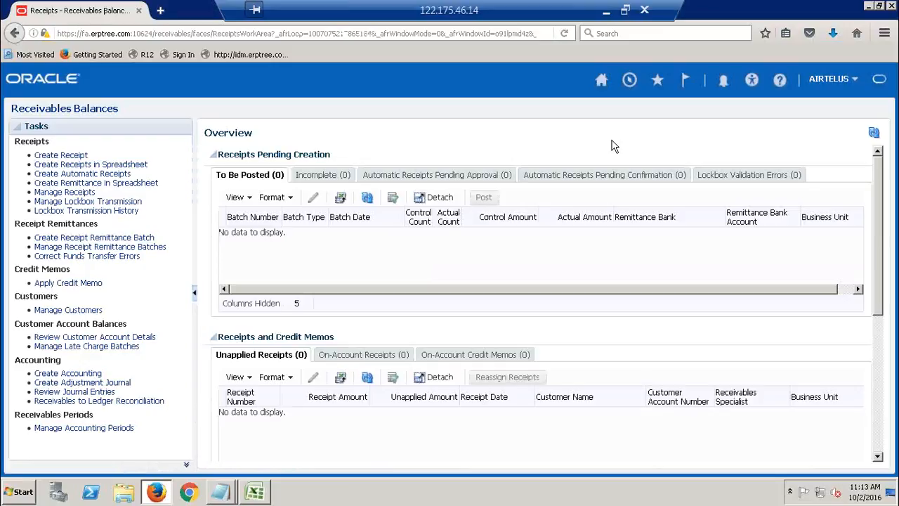
left_click(833, 80)
left_click(845, 97)
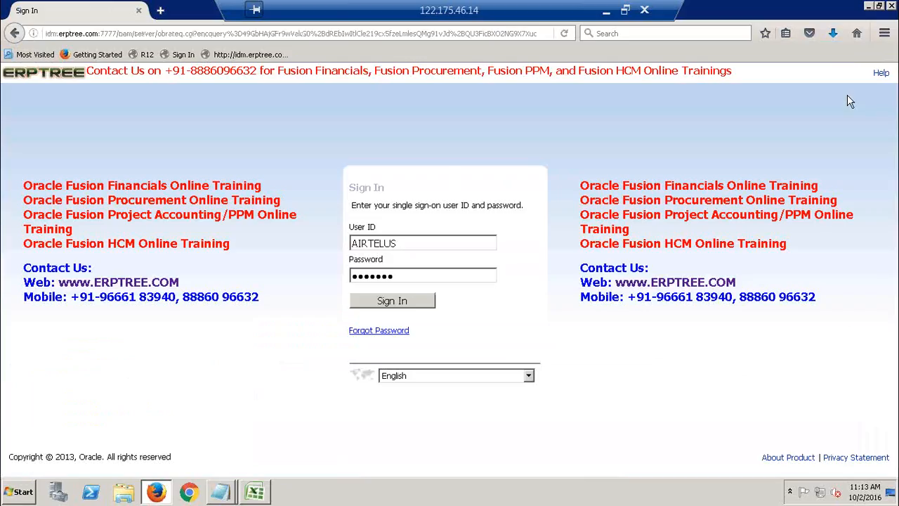
Sign in with the new user ID and password, declining Firefox's offer to save the login.
double_click(406, 245)
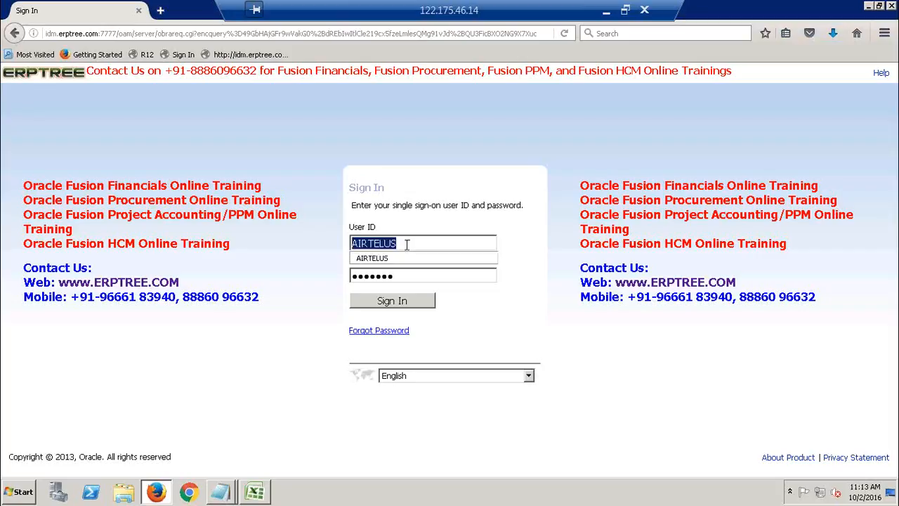
type("s")
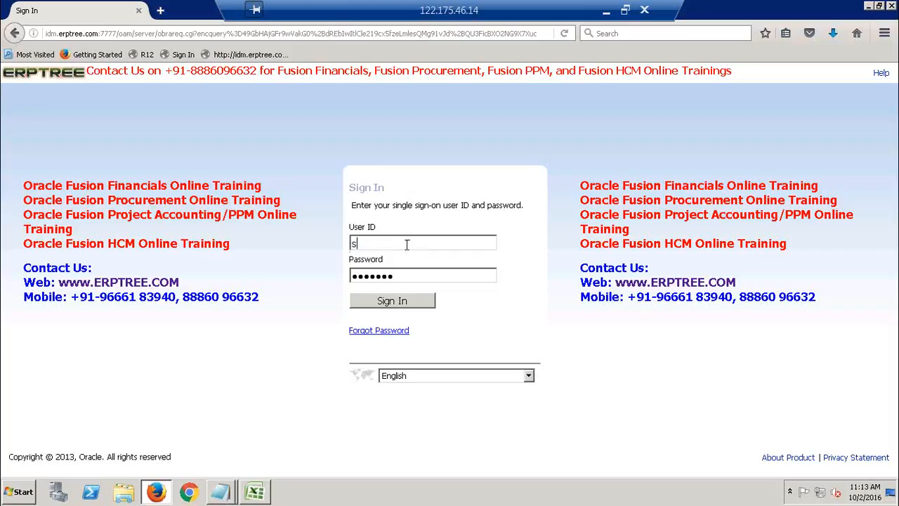
type("amsung")
key("Tab")
left_click(391, 301)
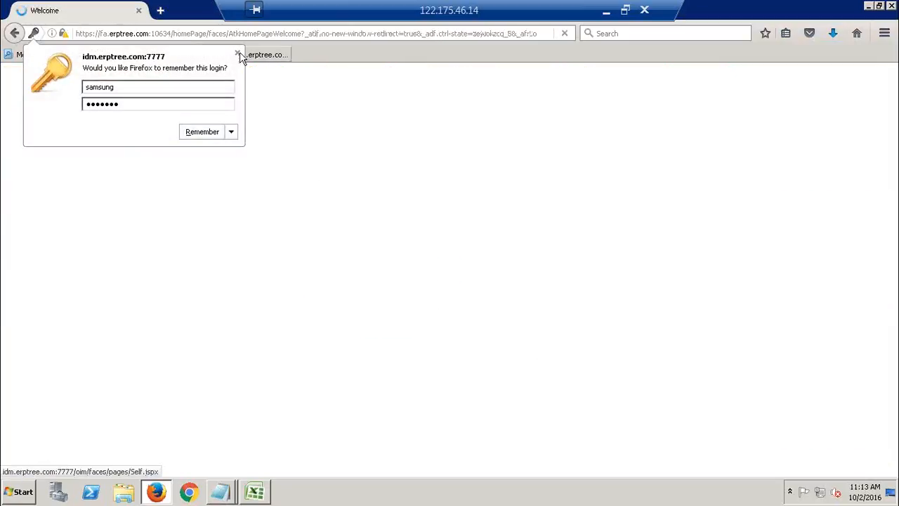
left_click(364, 153)
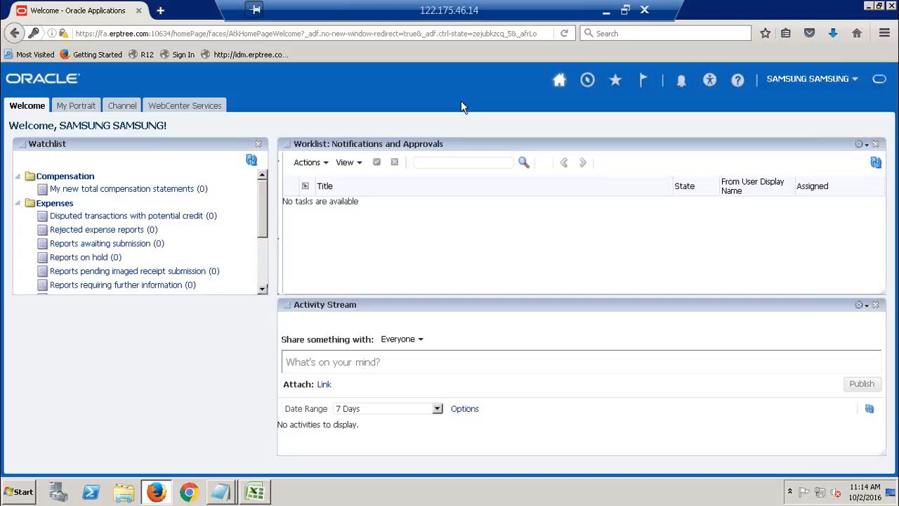
Go to Setup and Maintenance from the user settings and actions menu.
left_click(804, 80)
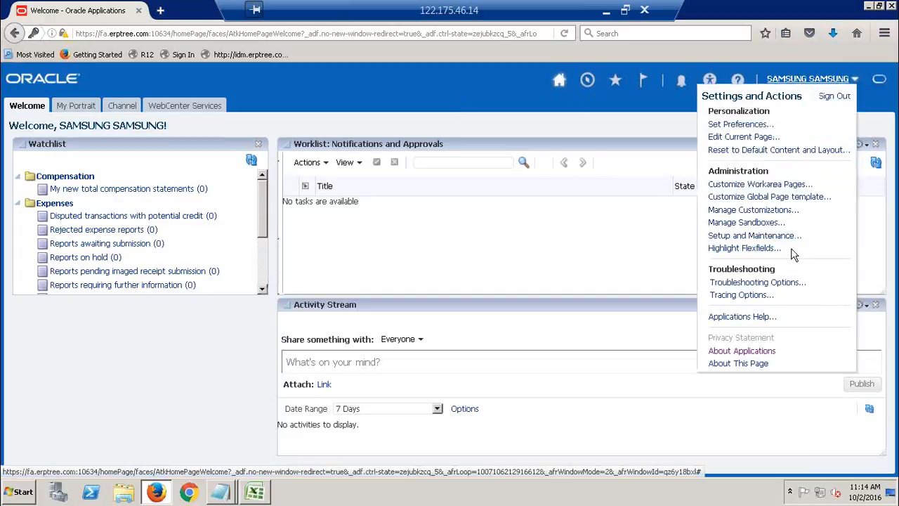
left_click(748, 237)
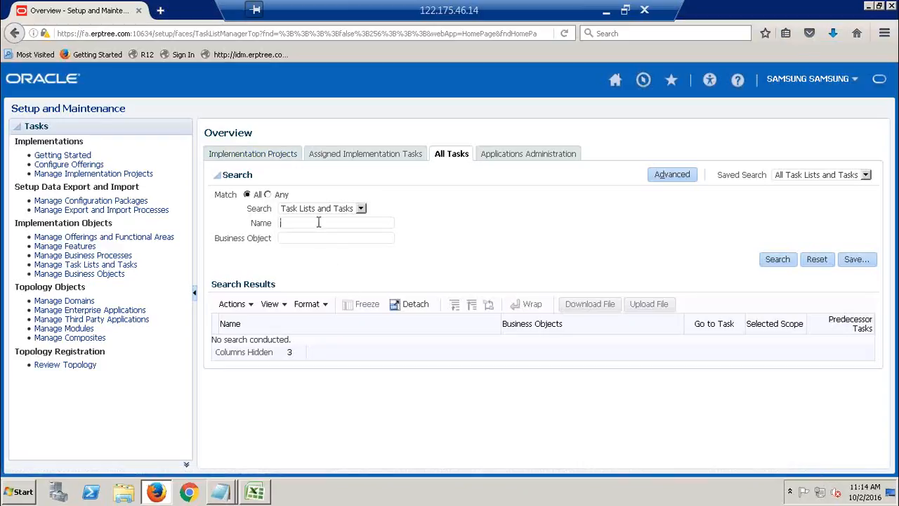
Search tasks for 'Manage Geo' and open the Manage Geographies task.
type("Mana")
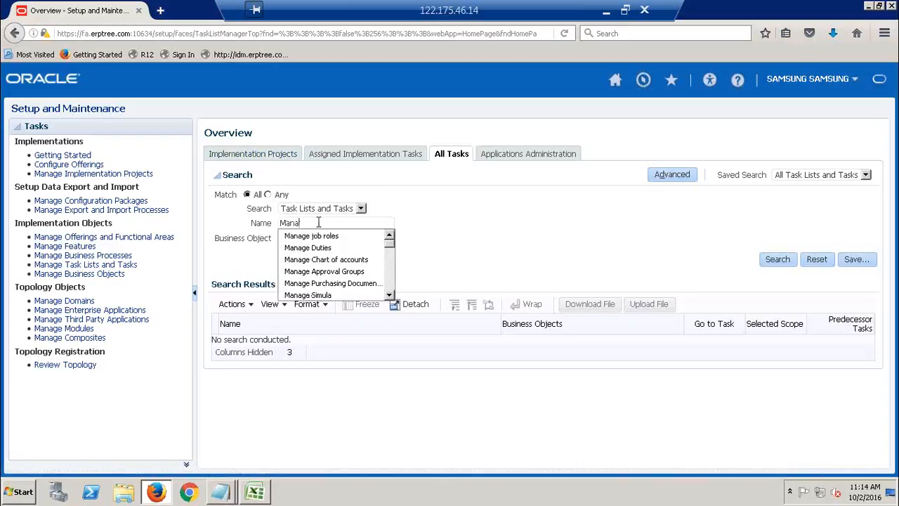
type("ge Geo")
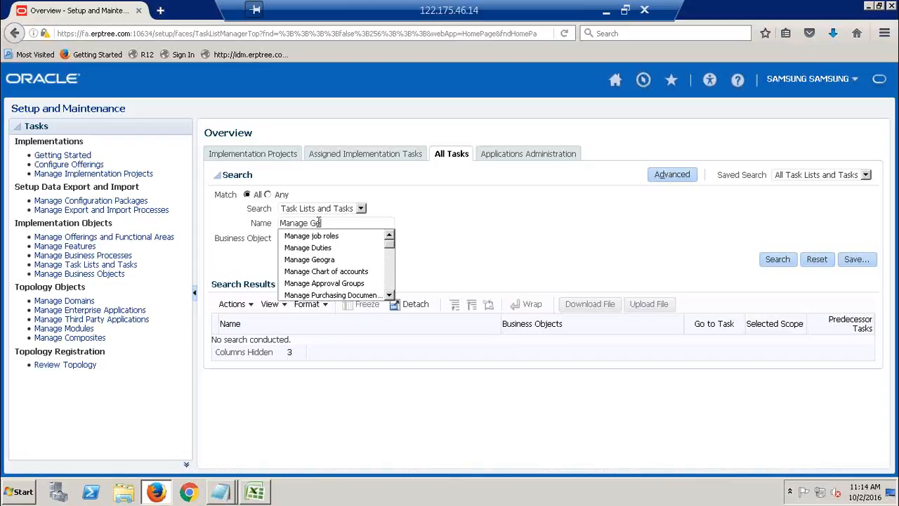
left_click(790, 259)
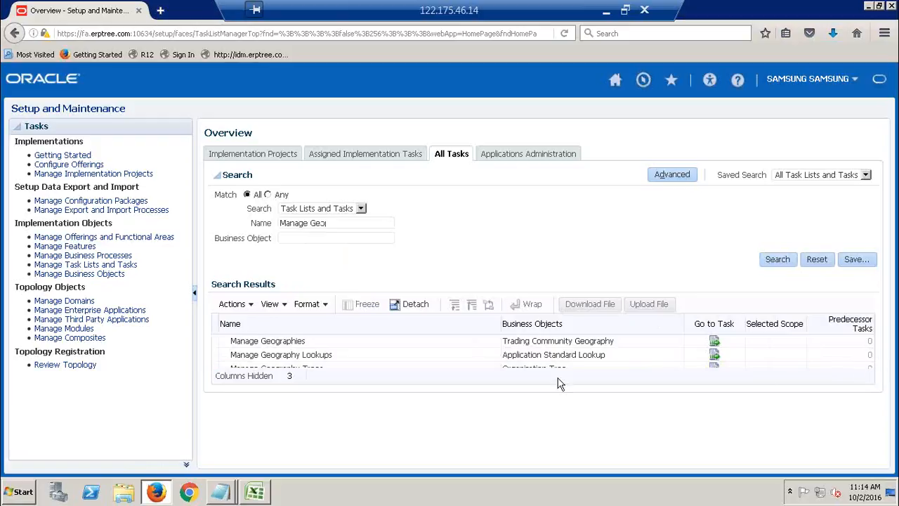
left_click(285, 340)
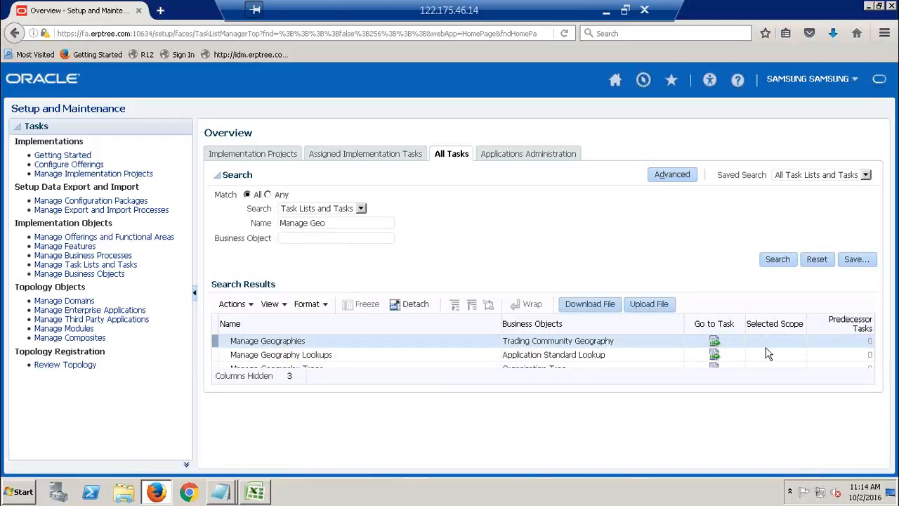
left_click(715, 342)
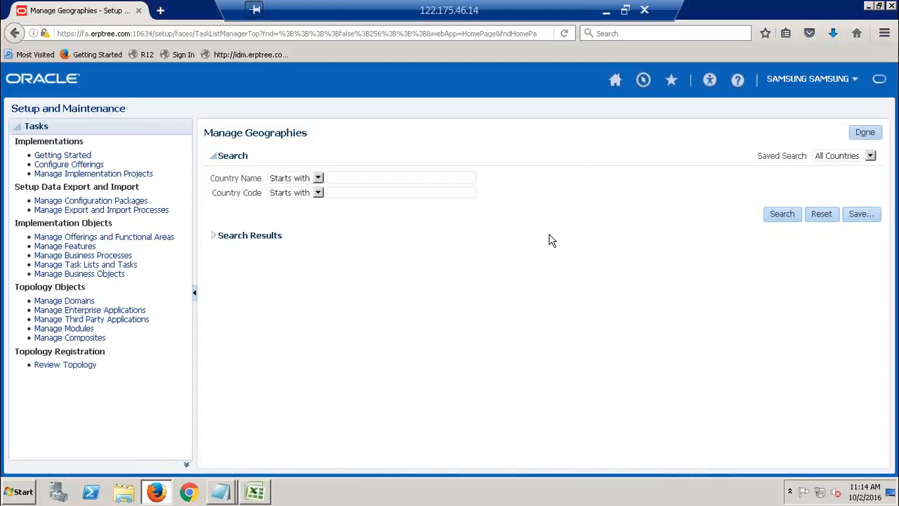
Search country code US and open the United States geocoding and address cleansing settings.
left_click(344, 191)
type("i")
type("US")
left_click(783, 219)
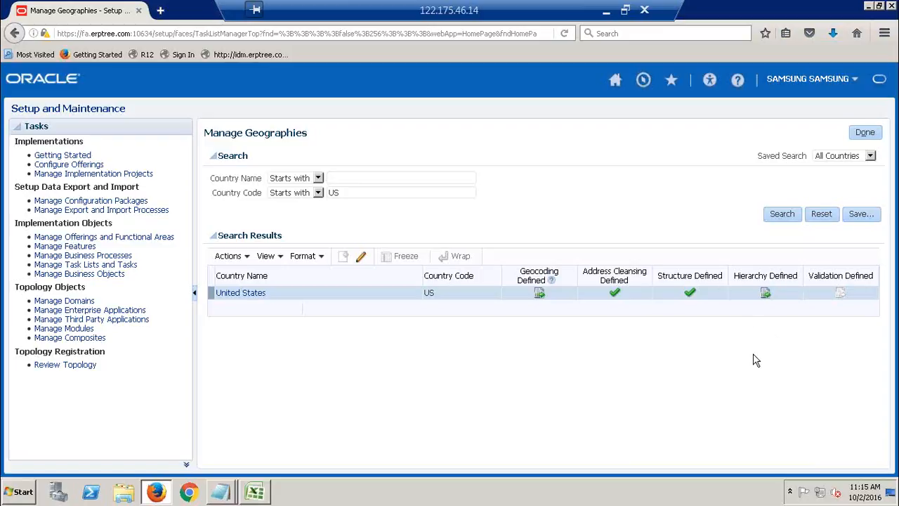
left_click(539, 295)
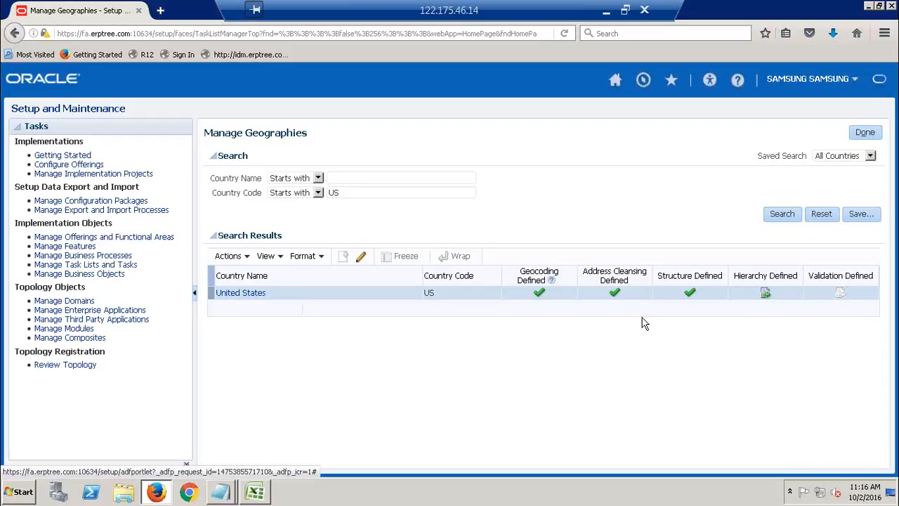
left_click(615, 294)
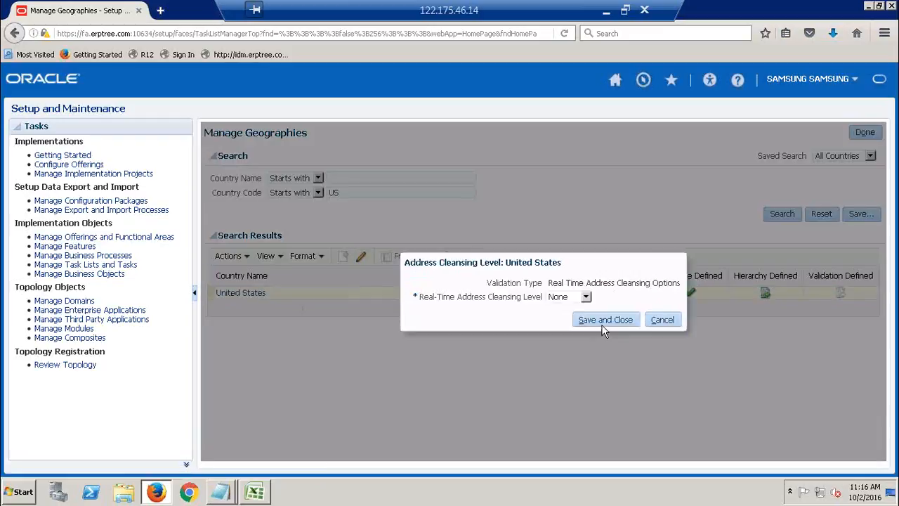
Save the United States address cleansing level and open its geography structure.
left_click(602, 322)
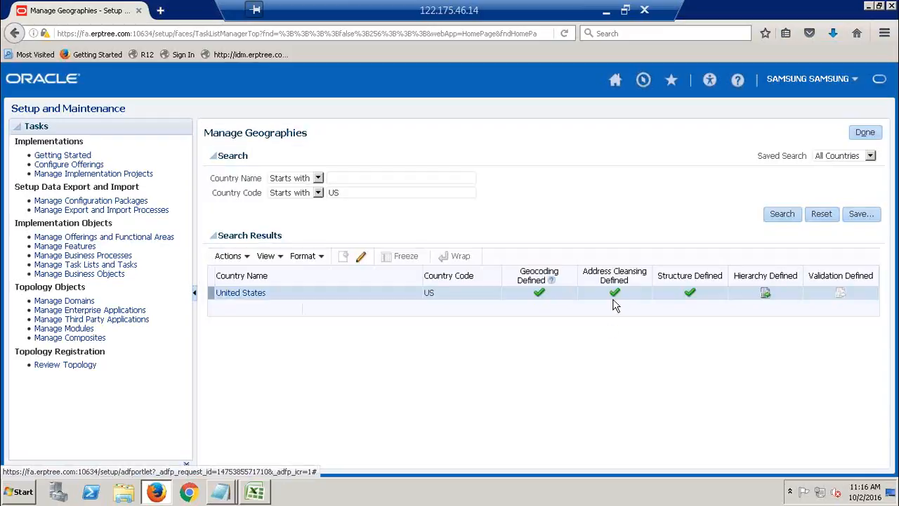
left_click(690, 292)
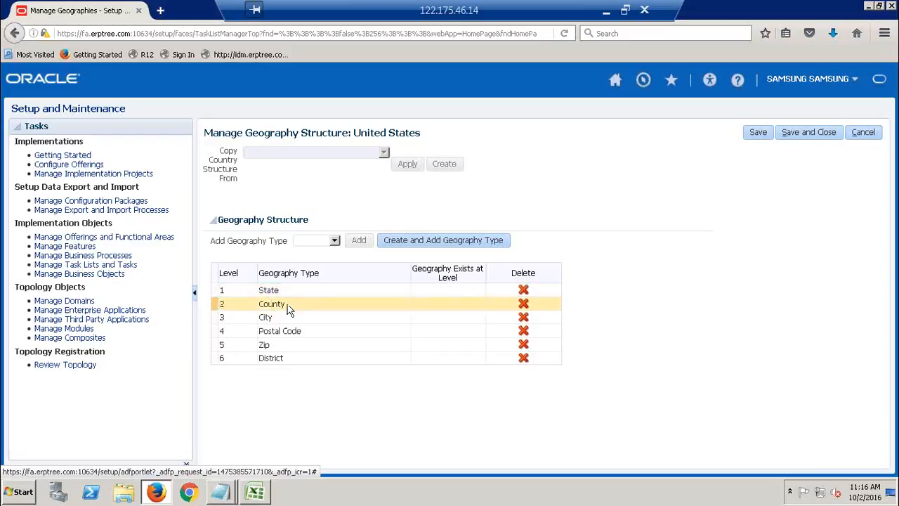
Delete the State level with all lower levels and save the emptied structure.
left_click(524, 291)
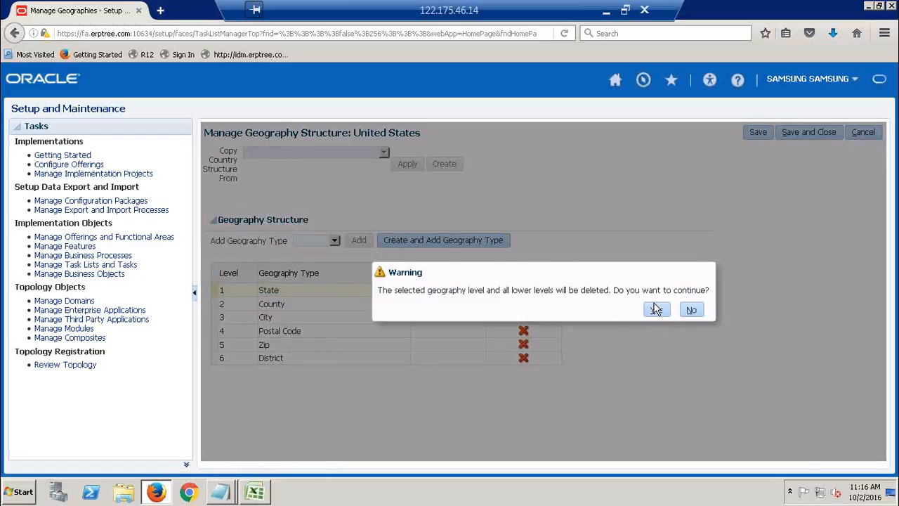
left_click(655, 309)
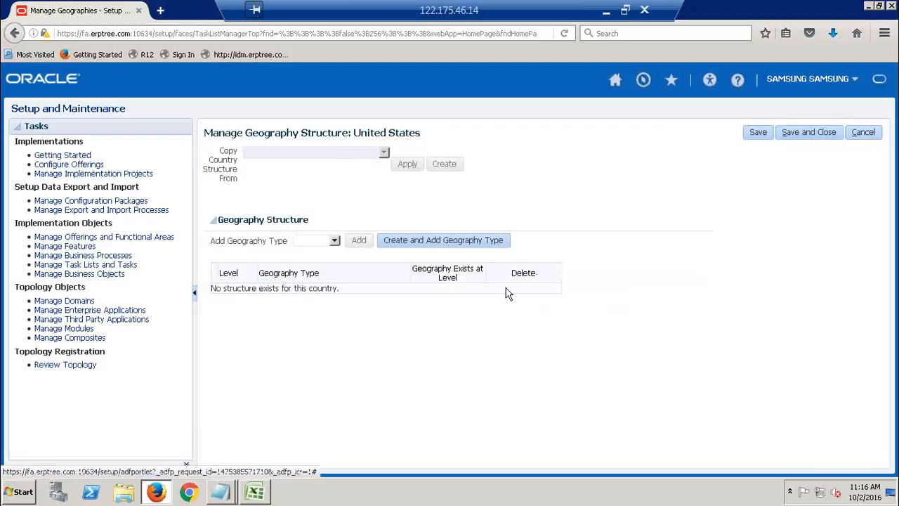
left_click(752, 132)
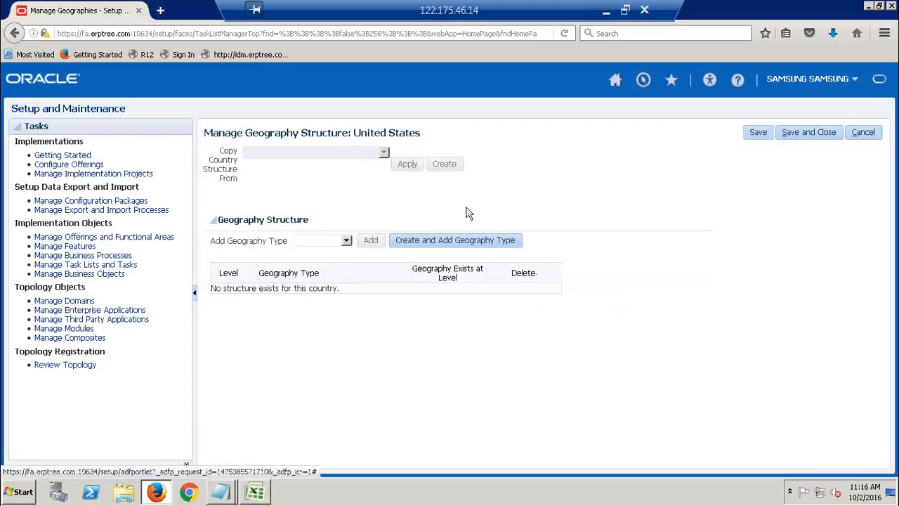
Add County and then State as geography structure levels.
left_click(346, 241)
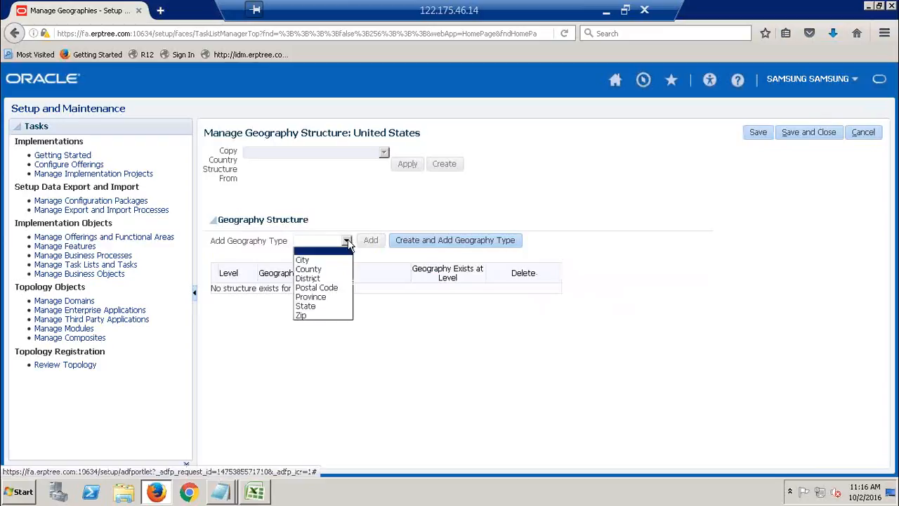
left_click(326, 270)
left_click(371, 242)
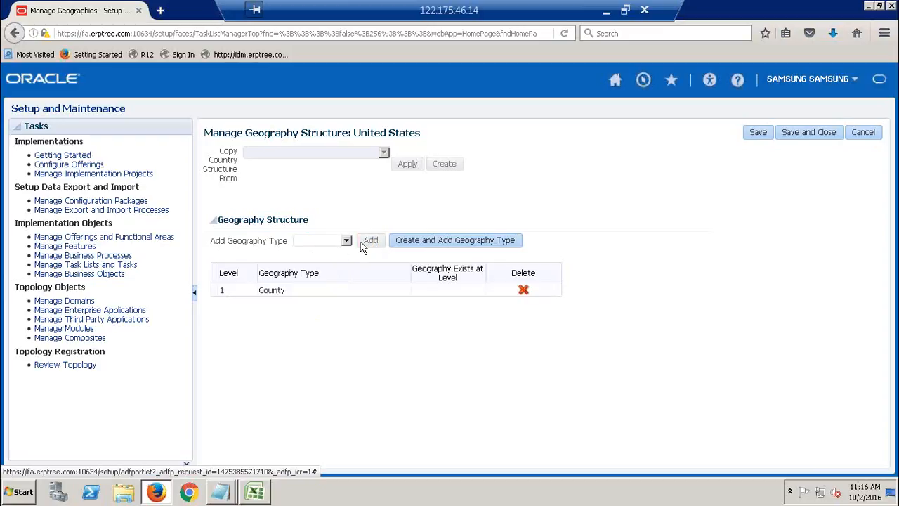
left_click(347, 241)
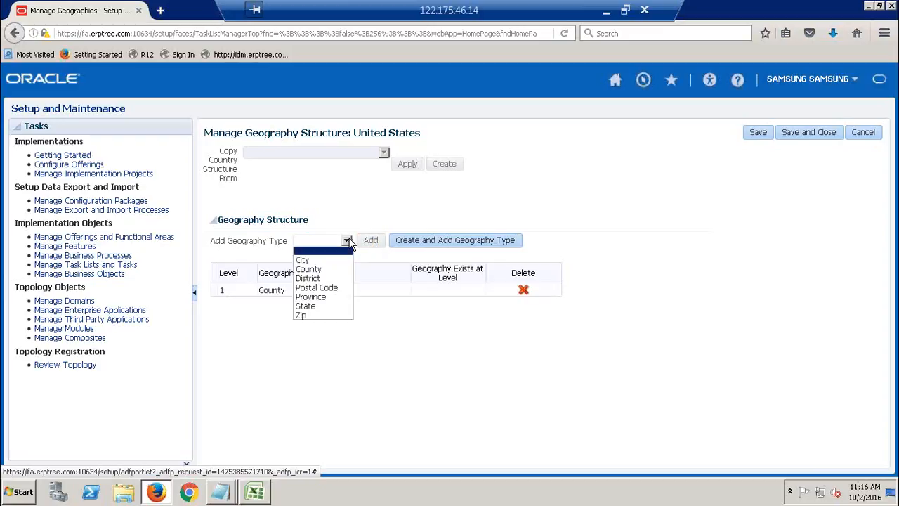
left_click(311, 306)
left_click(370, 240)
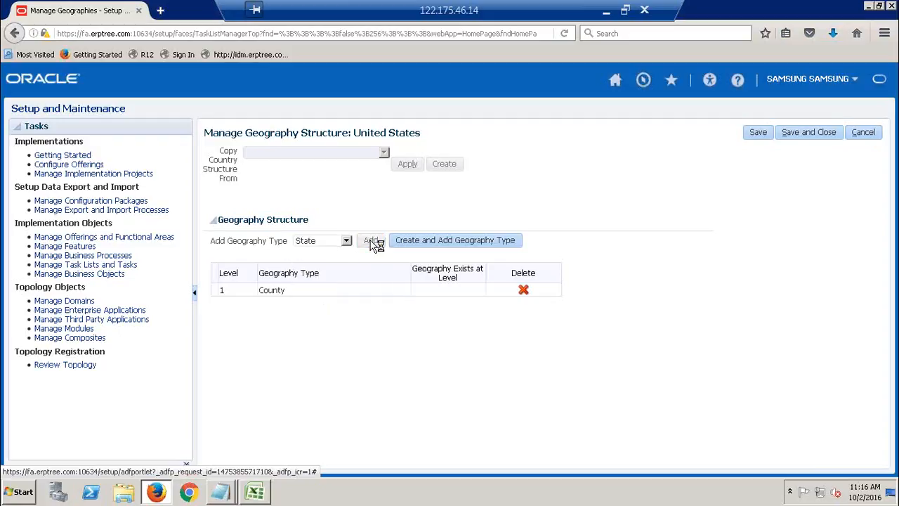
Remove the County level and all levels below it, confirming the warning.
left_click(346, 241)
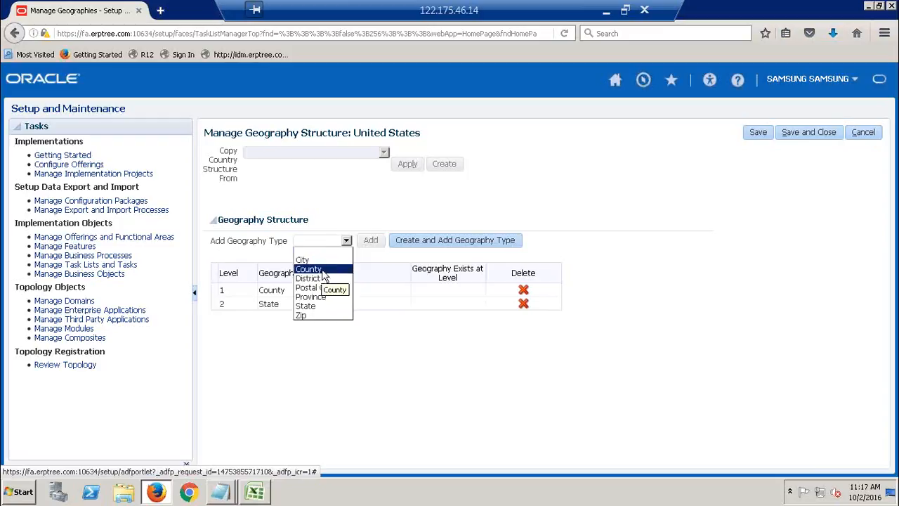
left_click(322, 270)
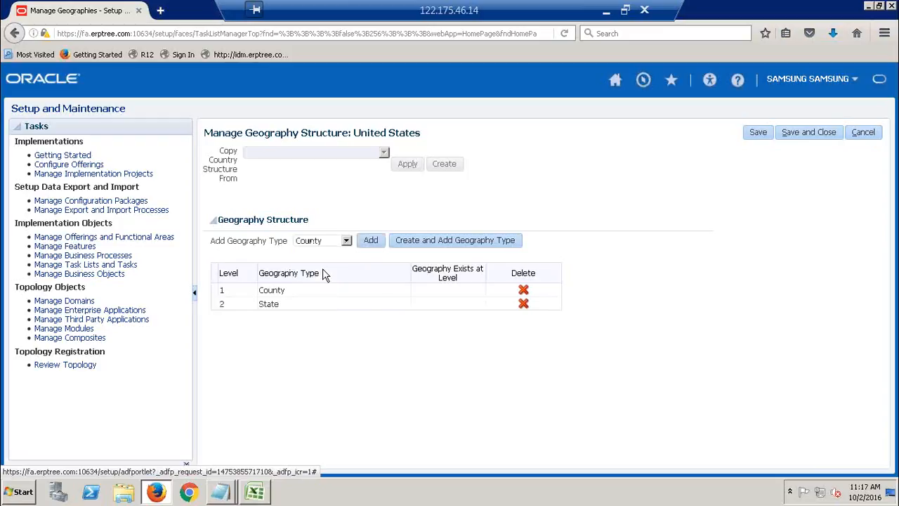
left_click(302, 290)
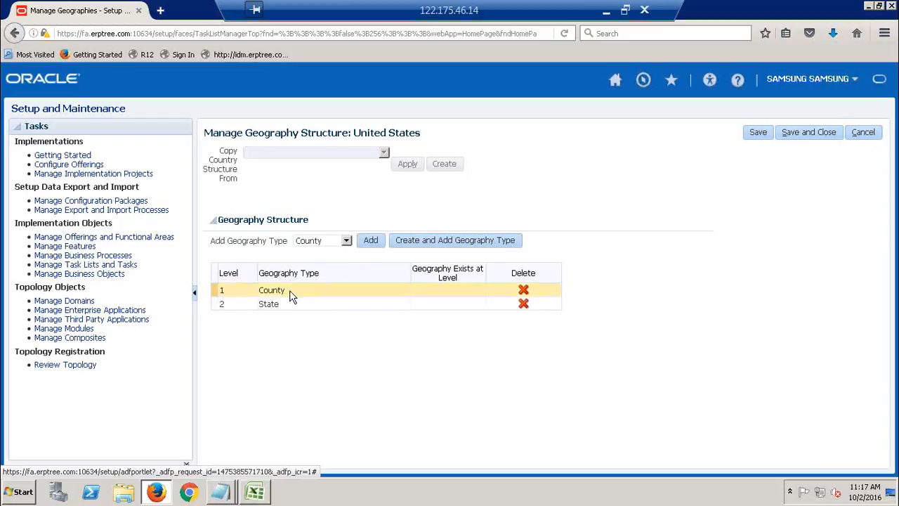
left_click(346, 242)
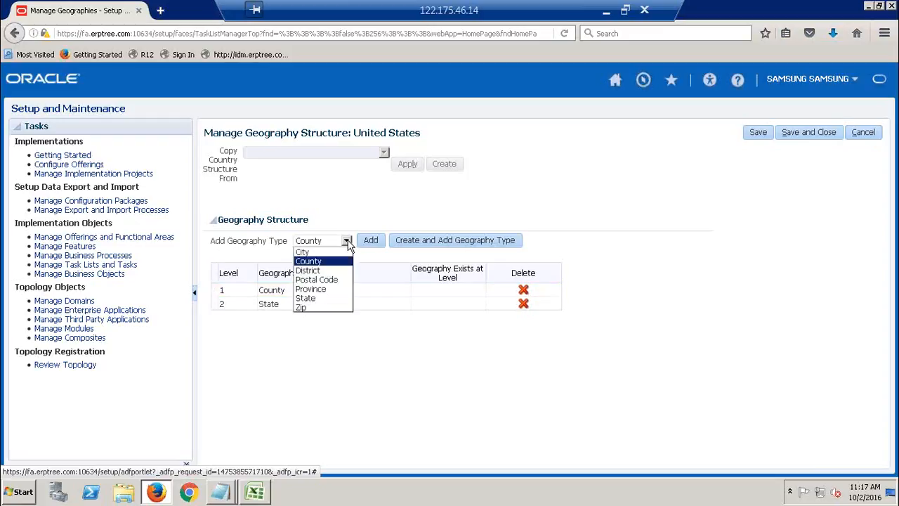
left_click(525, 290)
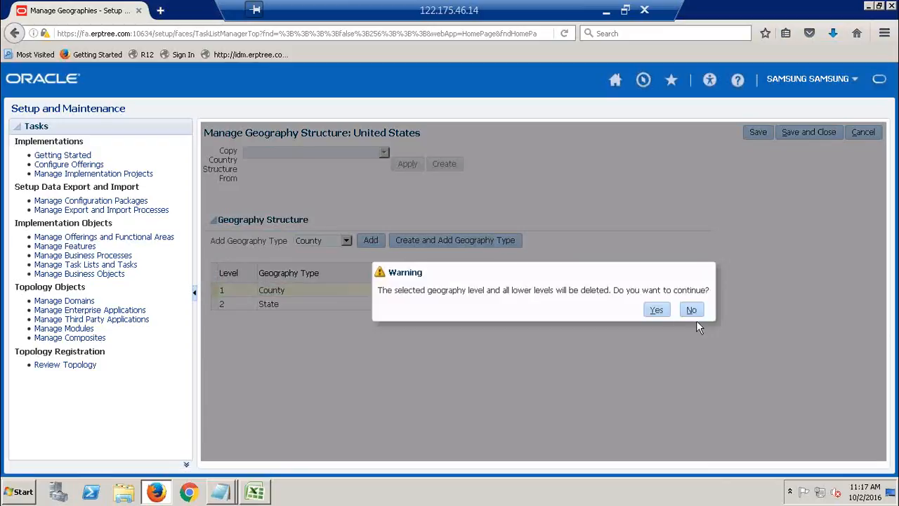
left_click(664, 314)
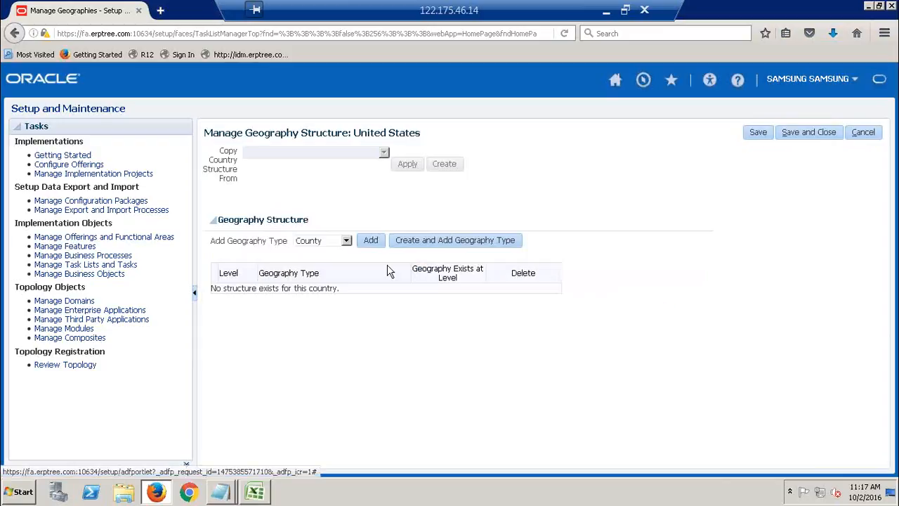
left_click(349, 242)
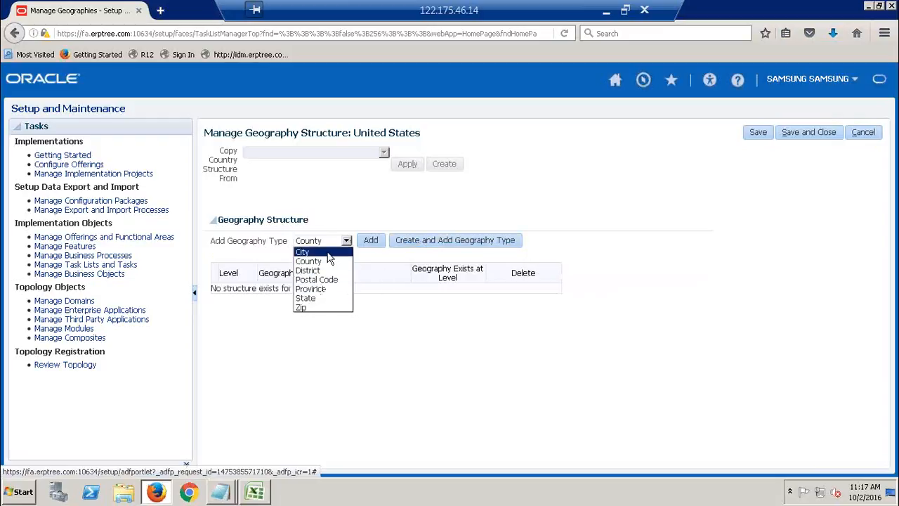
left_click(415, 241)
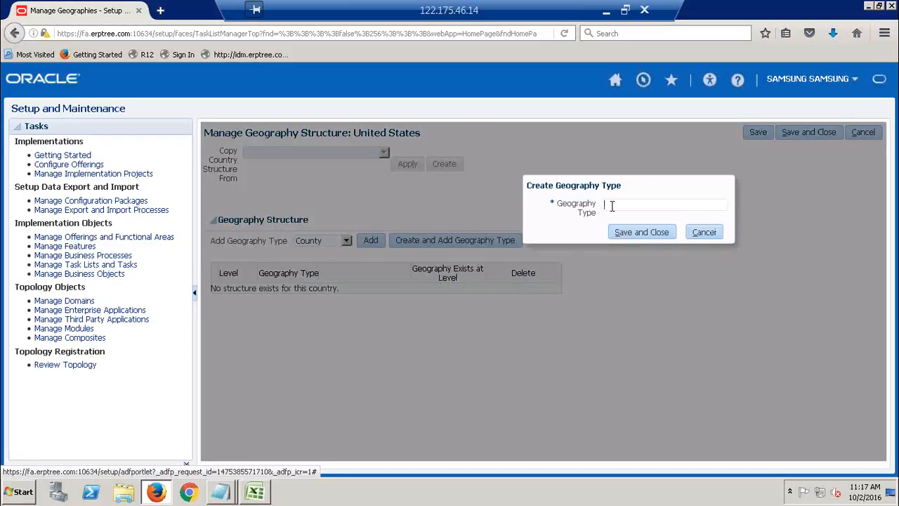
type("c")
key("BackSpace")
type("c")
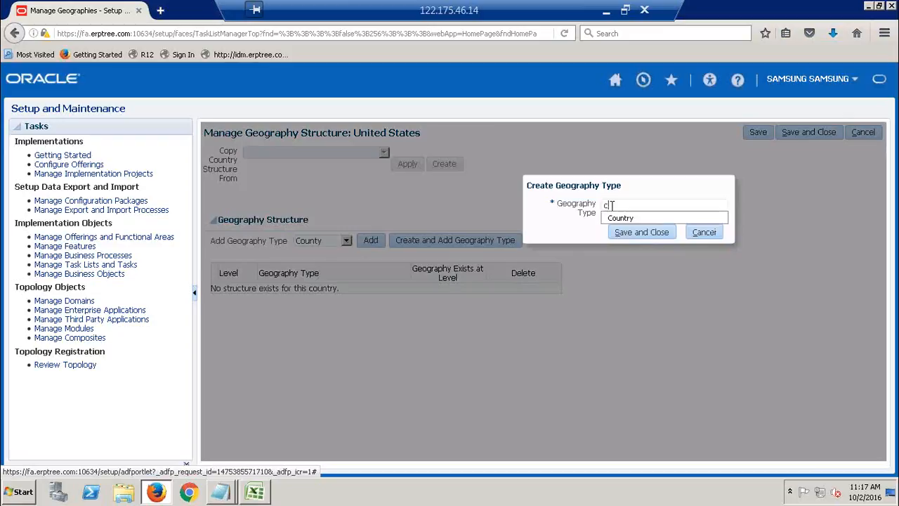
key("BackSpace")
type("Coun")
key("BackSpace")
key("BackSpace")
key("BackSpace")
type("ountry")
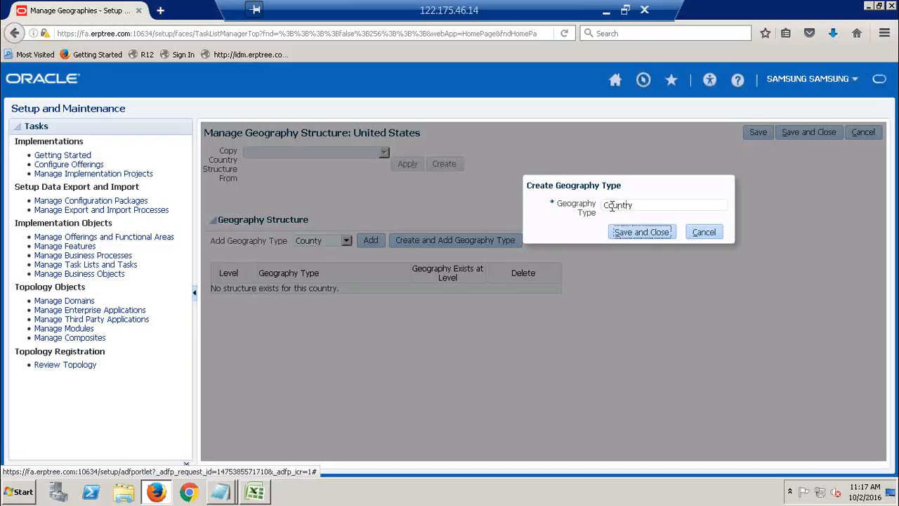
left_click(645, 235)
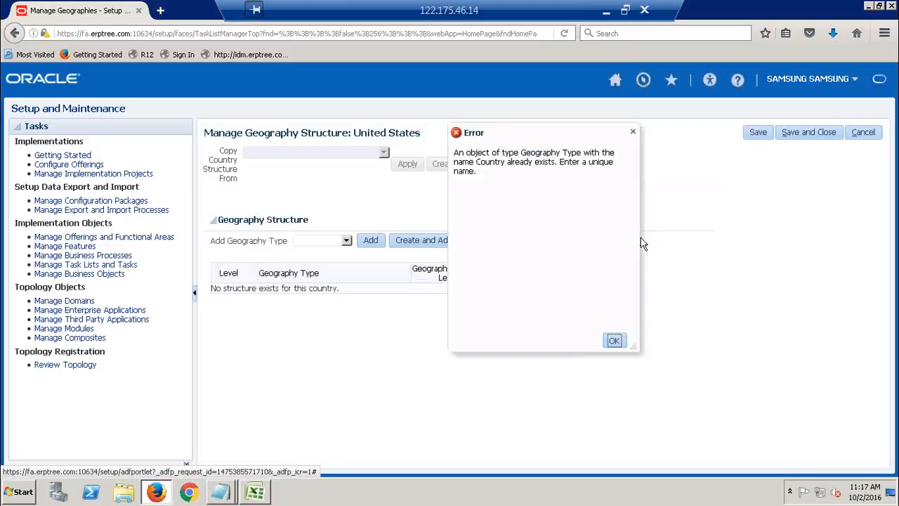
left_click(614, 341)
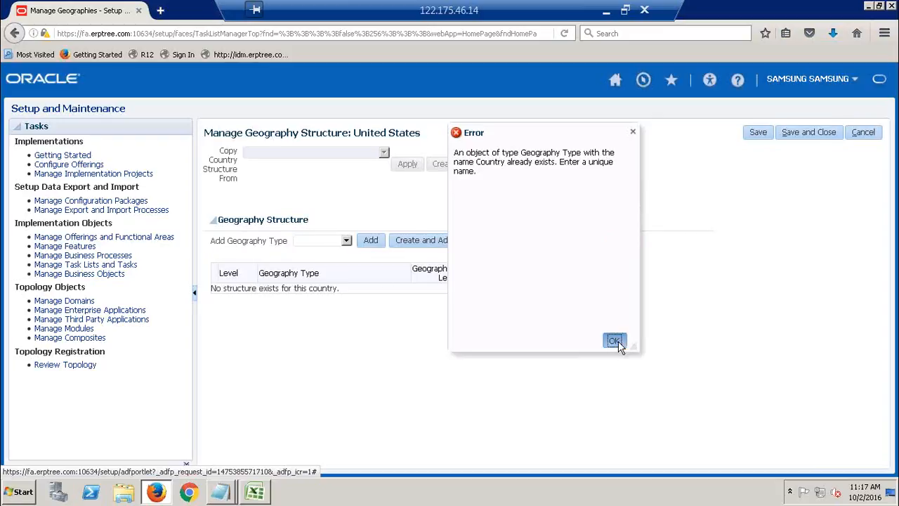
Create the 'US Country' geography type, then remove the Us Country level from the structure.
left_click(347, 241)
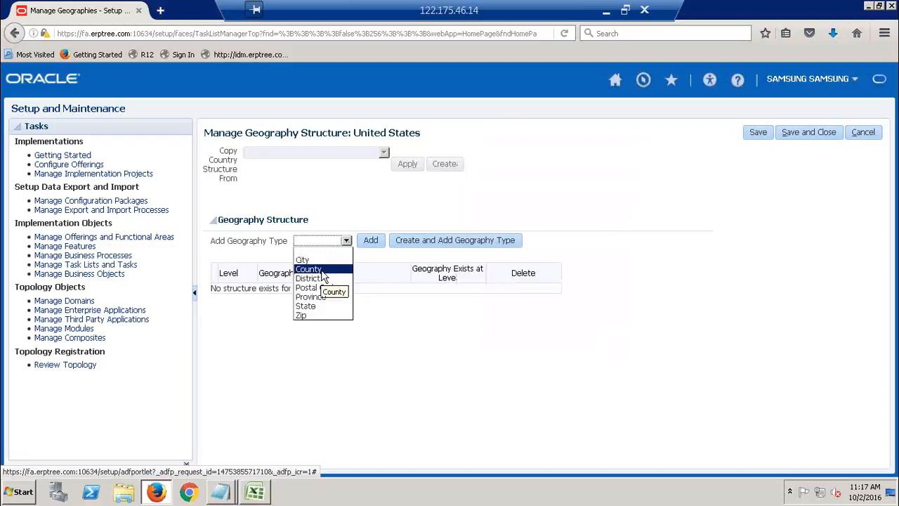
left_click(450, 203)
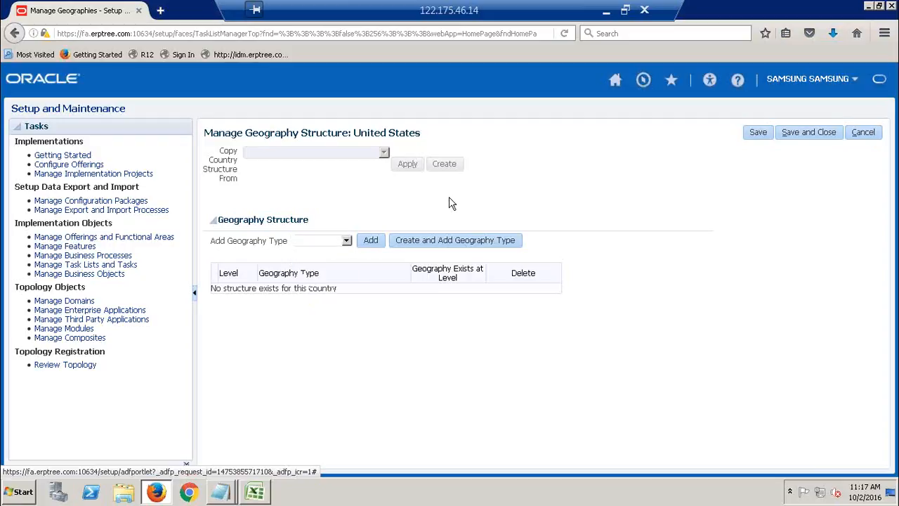
left_click(347, 240)
left_click(493, 187)
left_click(467, 241)
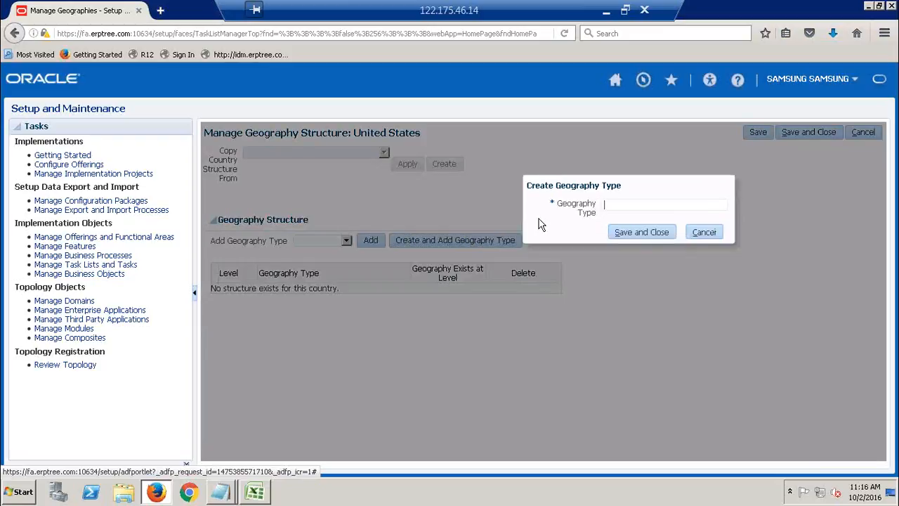
left_click(636, 205)
type("US Country")
left_click(638, 233)
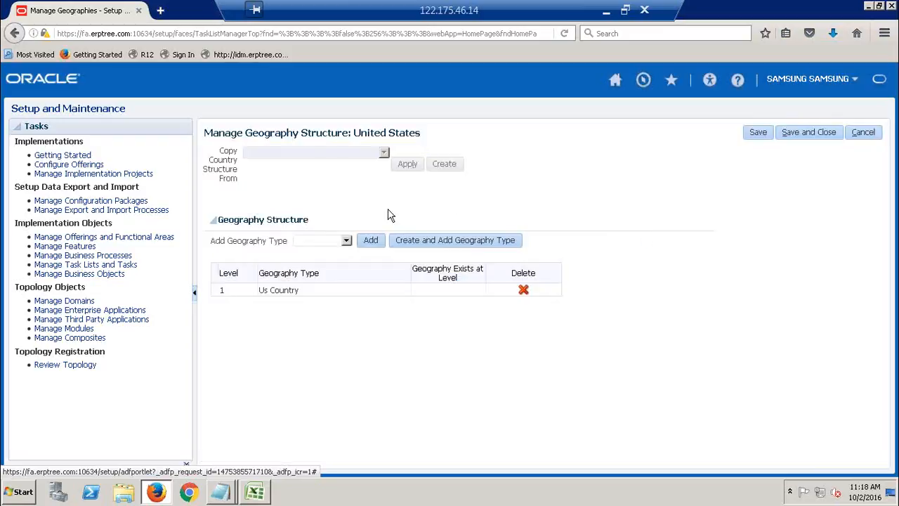
left_click(347, 240)
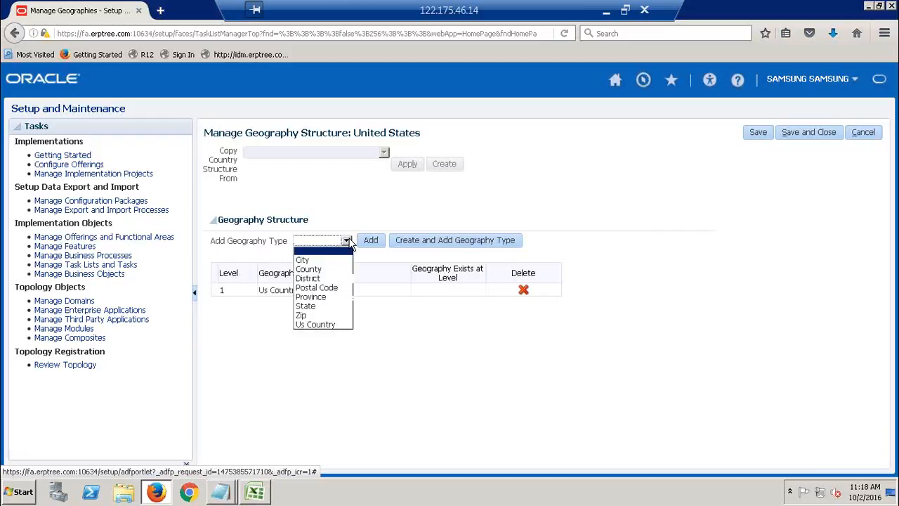
left_click(526, 293)
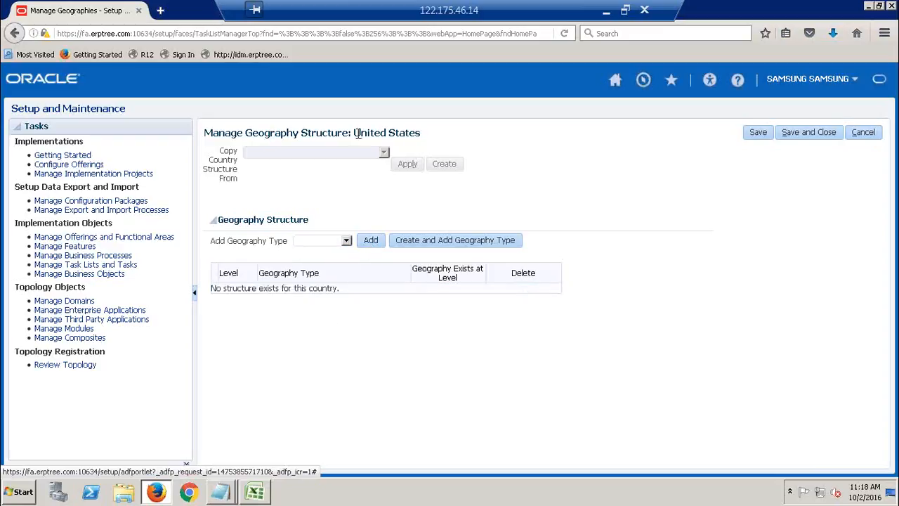
Add State and County as the first two United States structure levels.
left_click_drag(355, 134, 425, 137)
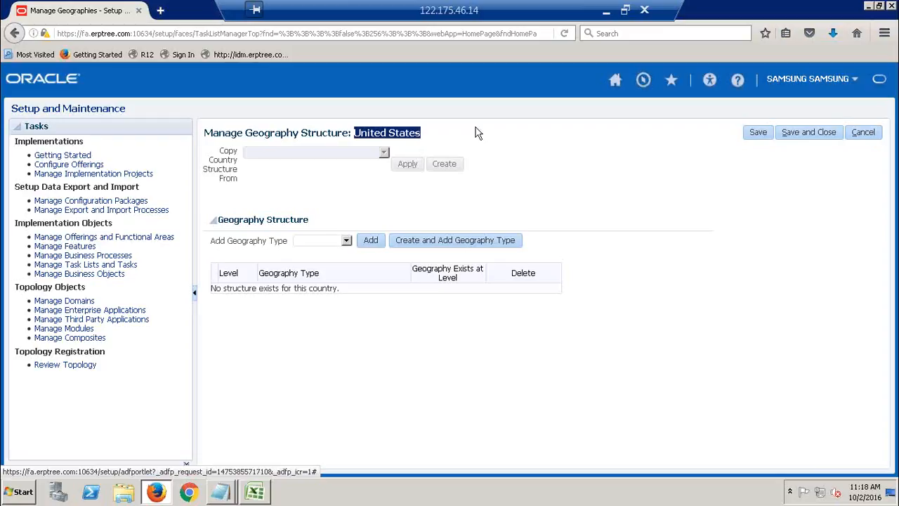
left_click(498, 134)
left_click(346, 240)
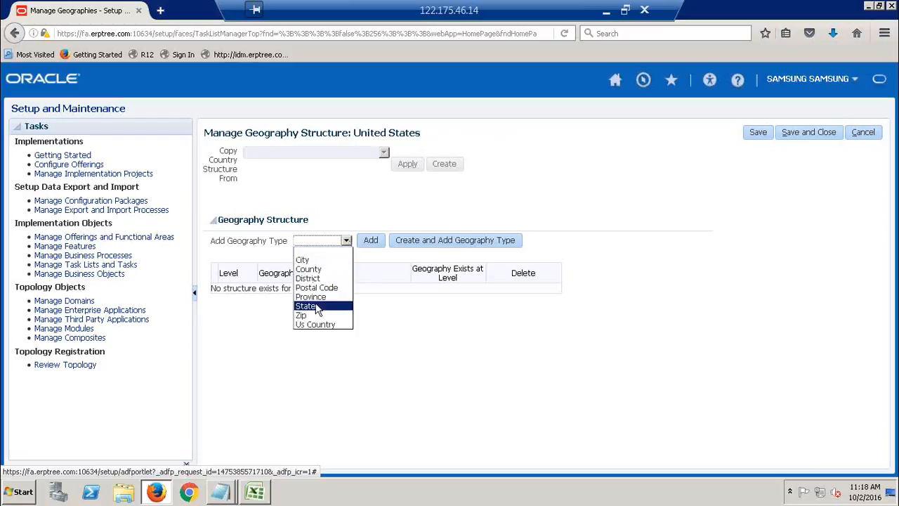
left_click(312, 305)
left_click(370, 241)
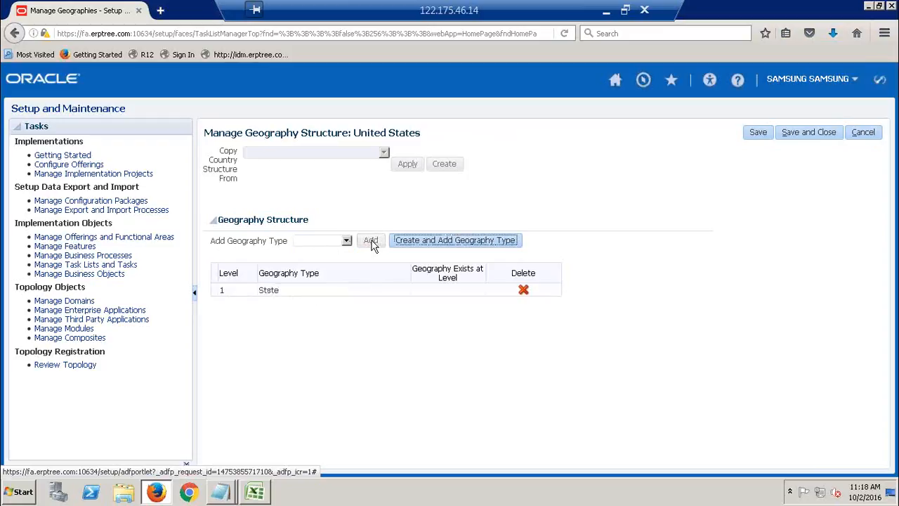
left_click(347, 241)
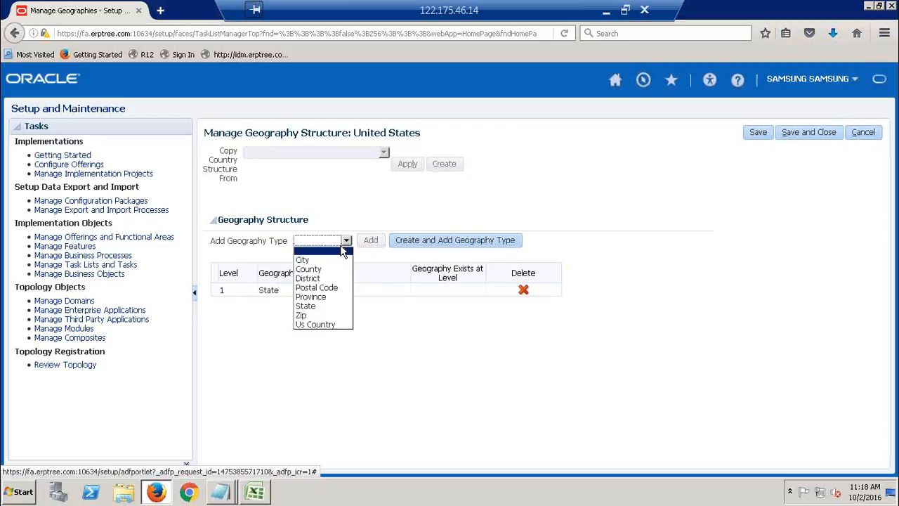
left_click(312, 269)
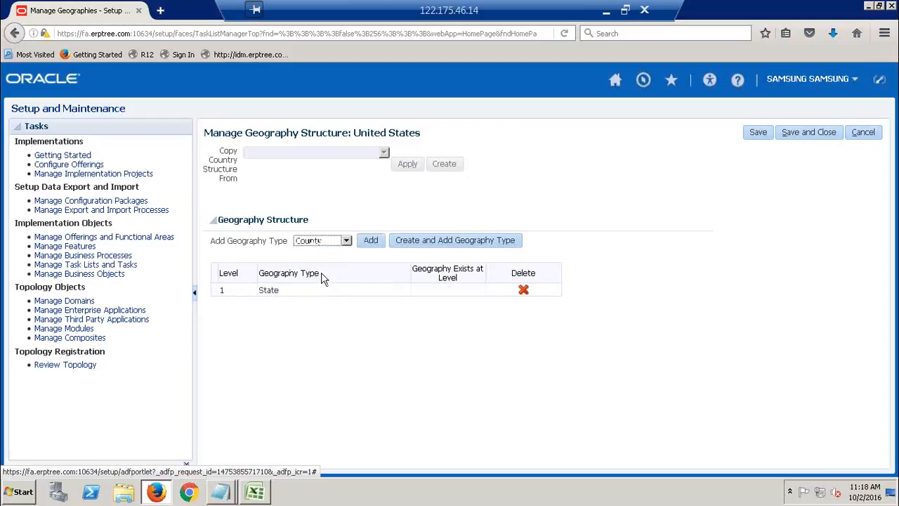
left_click(370, 241)
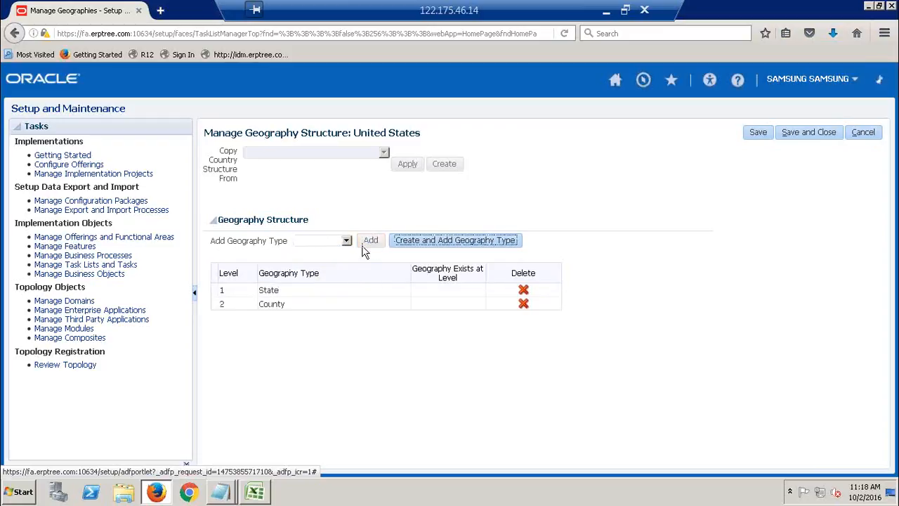
Add City and Postal Code as the third and fourth levels.
left_click(346, 241)
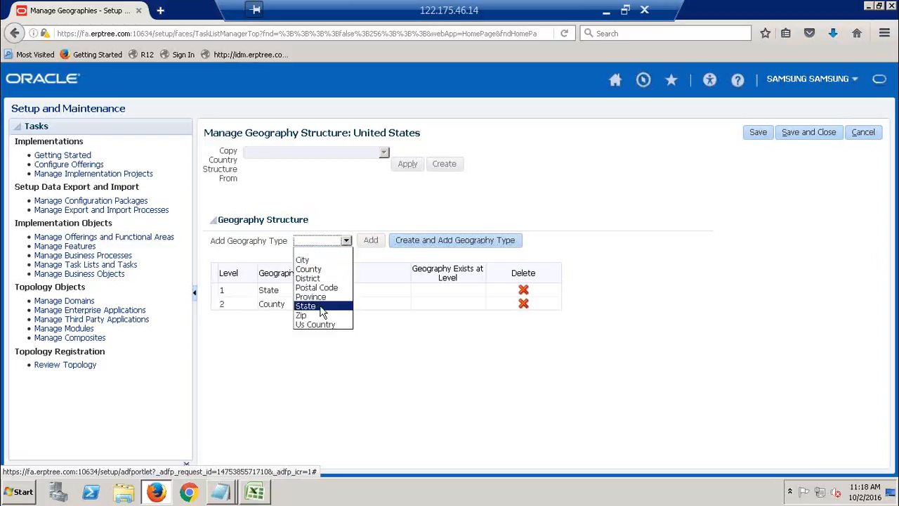
left_click(315, 261)
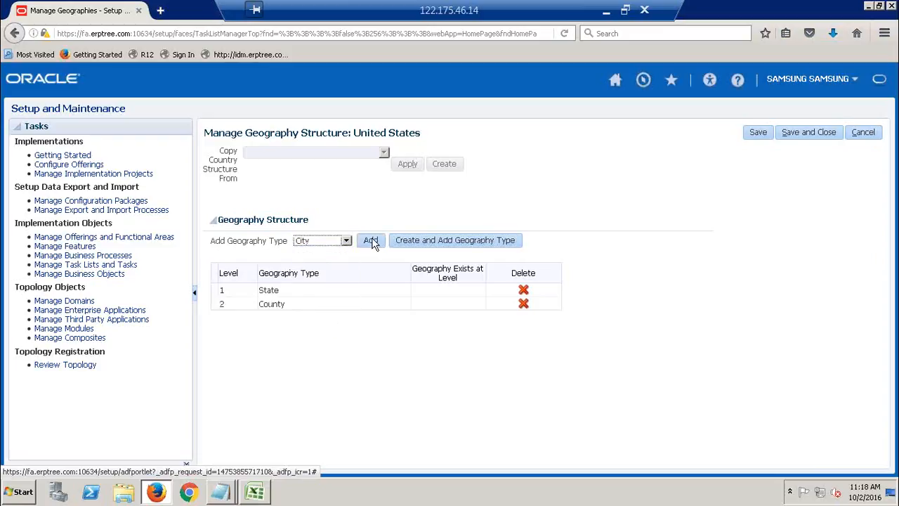
left_click(372, 241)
left_click(346, 241)
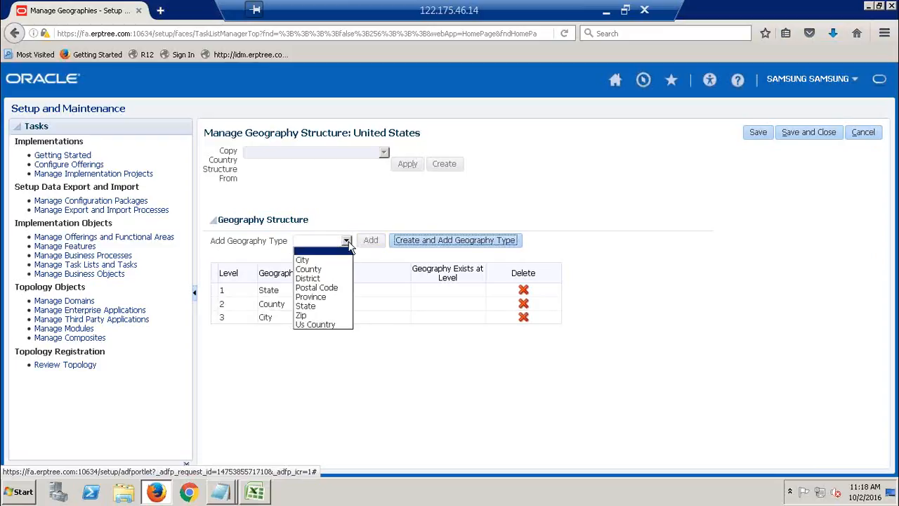
left_click(325, 287)
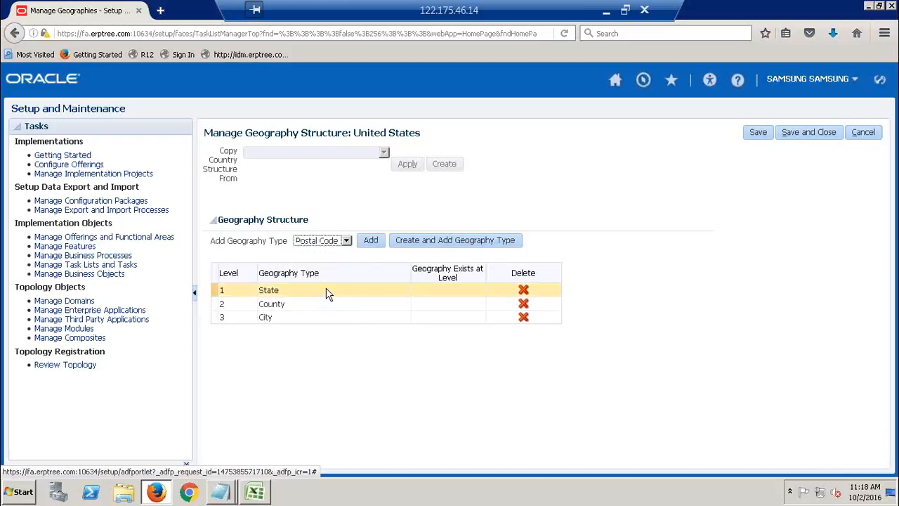
left_click(373, 240)
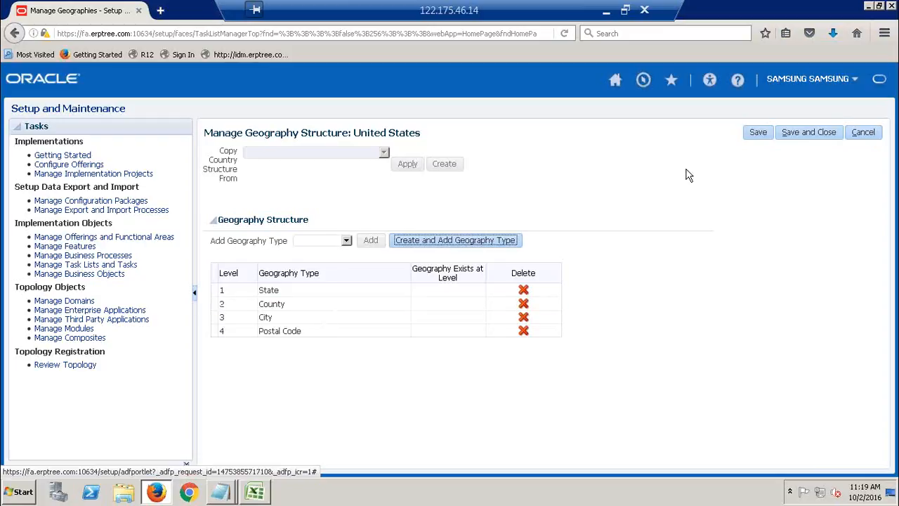
Save the United States geography structure, then review its hierarchy and save and close it.
left_click(814, 134)
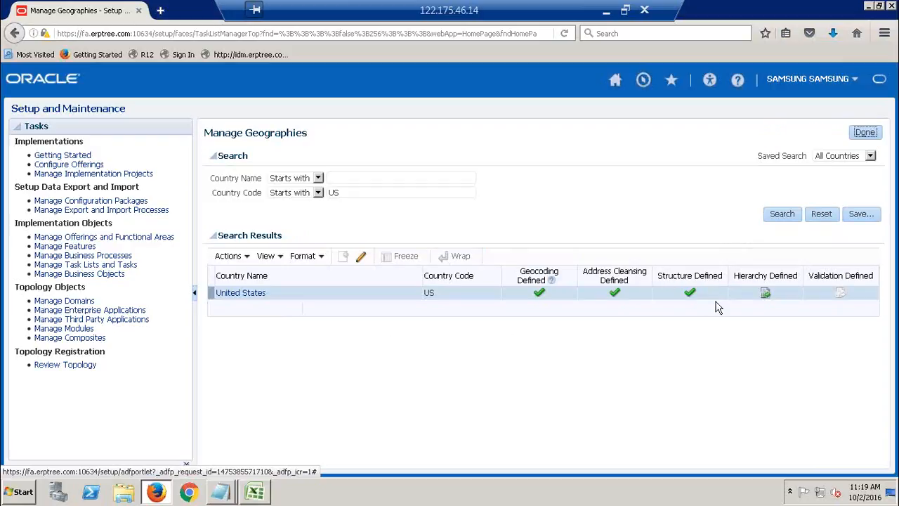
left_click(767, 295)
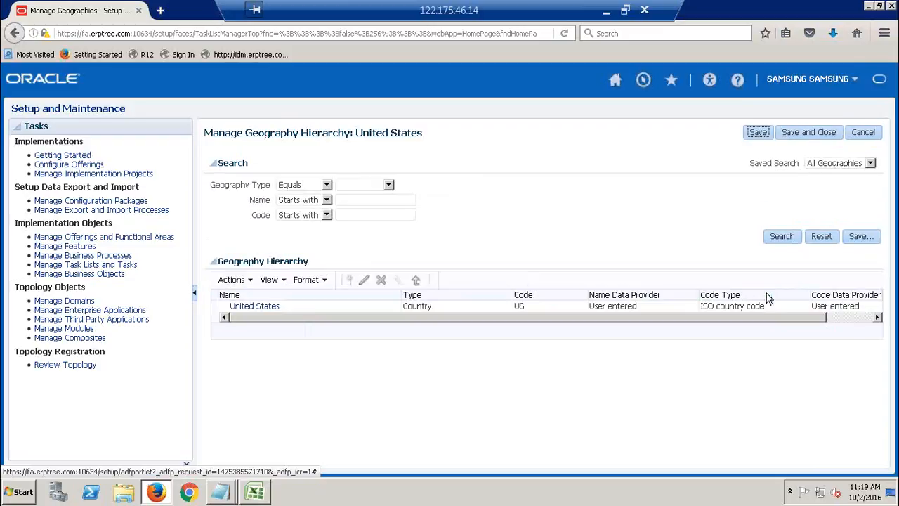
left_click(228, 307)
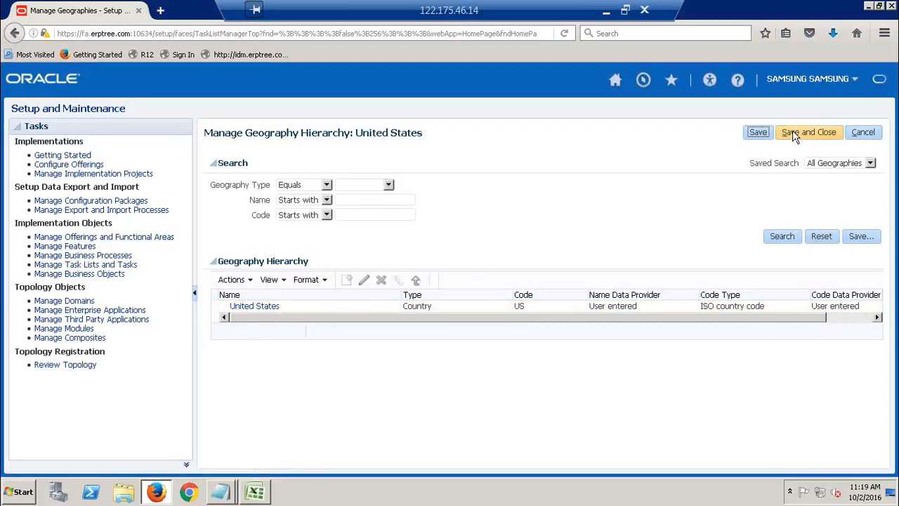
left_click(813, 133)
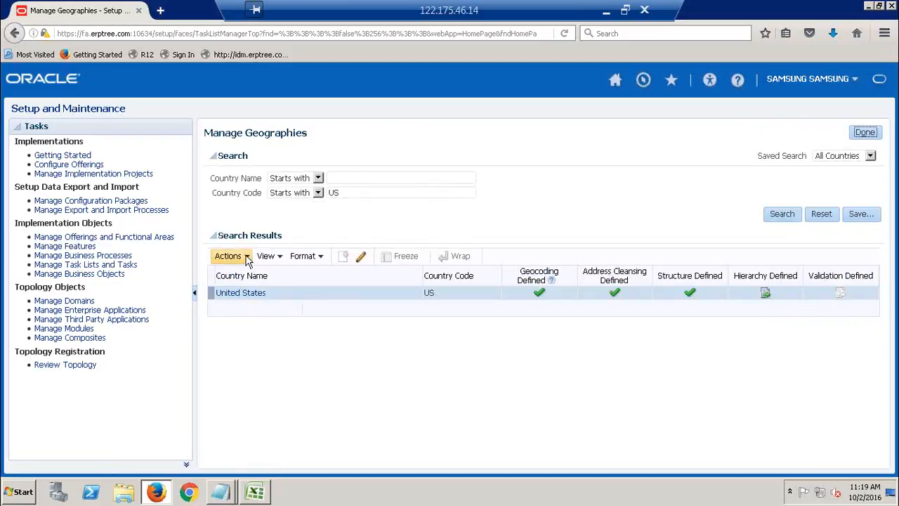
Run Import Nokia Data for United States, confirming the warning and the process 10063 submission.
left_click(246, 257)
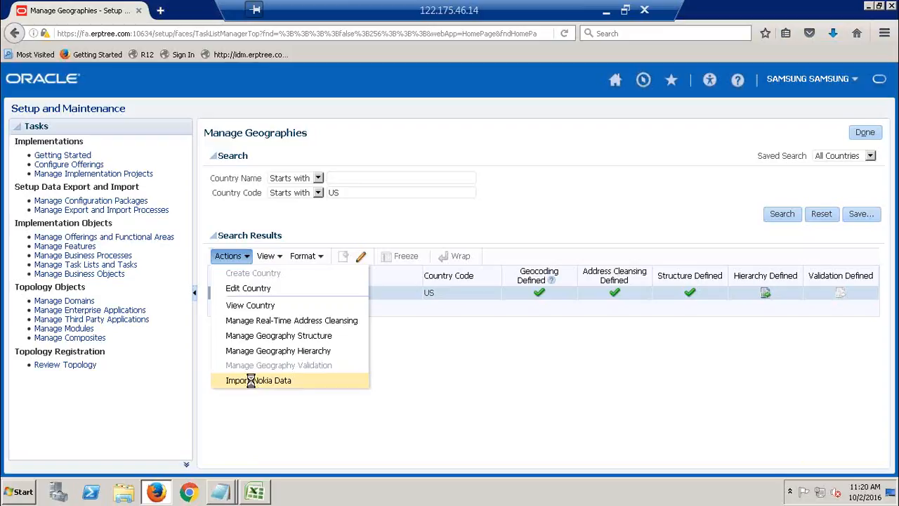
left_click(254, 383)
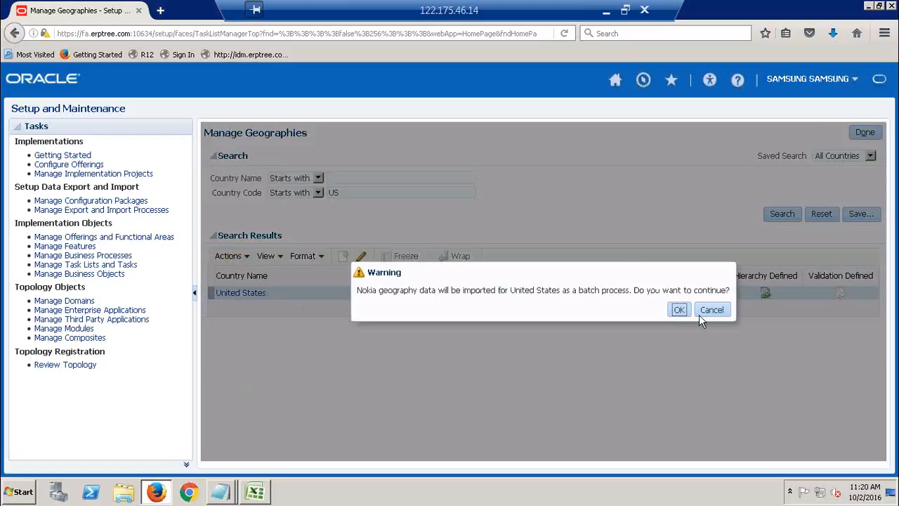
left_click(679, 309)
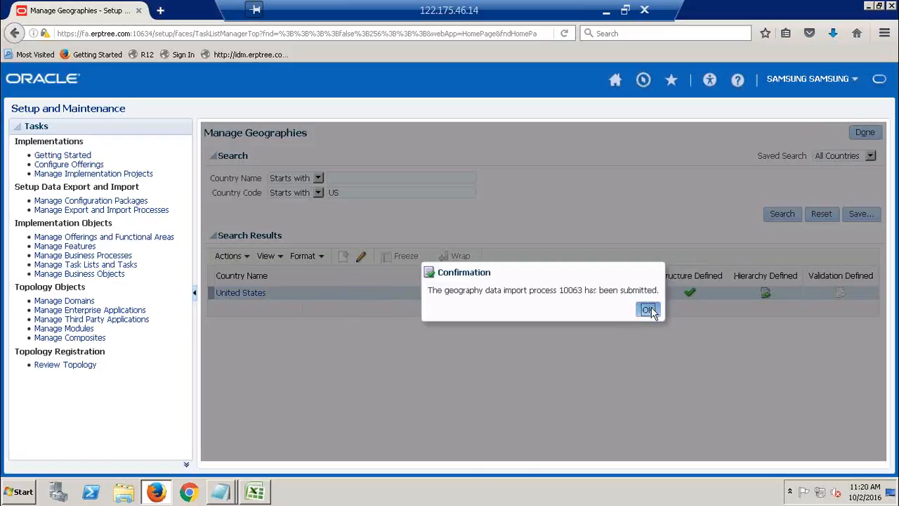
left_click(647, 309)
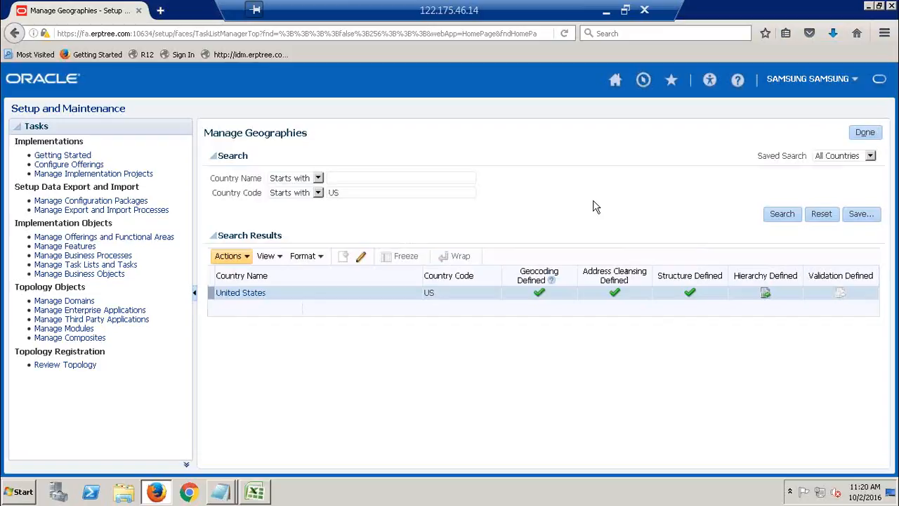
Clear the US country code filter, search all countries, and open Australia's details.
left_click(367, 193)
key("BackSpace")
key("BackSpace")
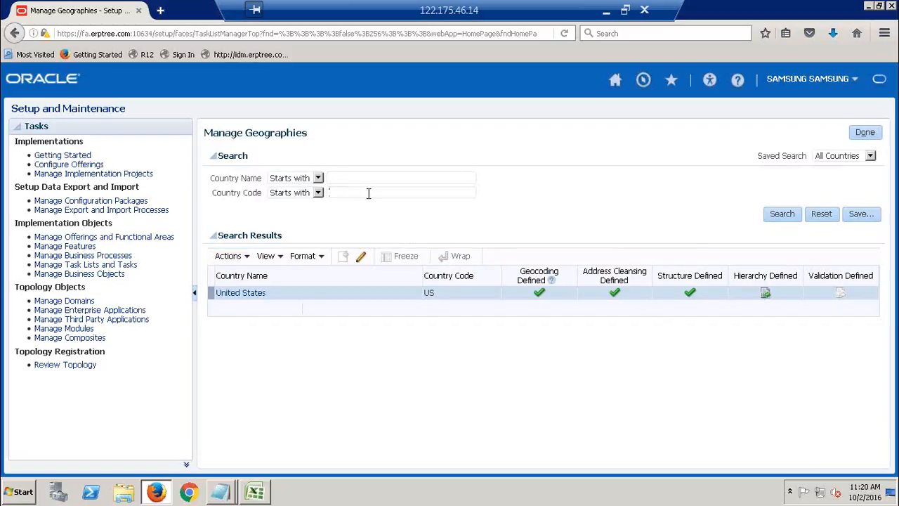
left_click(782, 214)
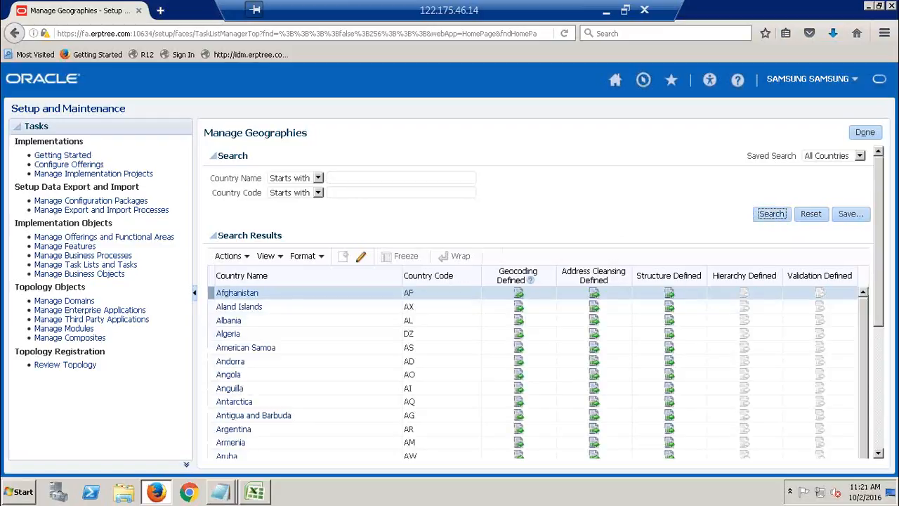
scroll(883, 266, "down", 1)
scroll(887, 281, "down", 3)
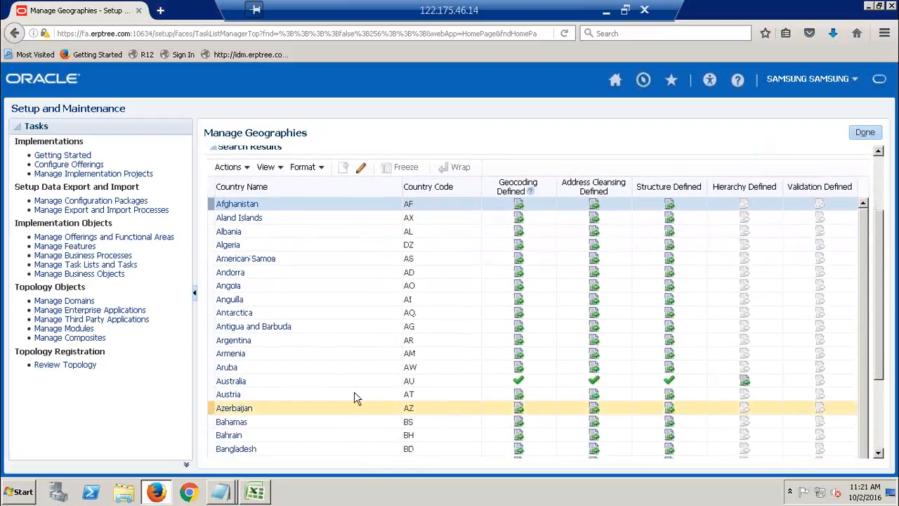
left_click(247, 383)
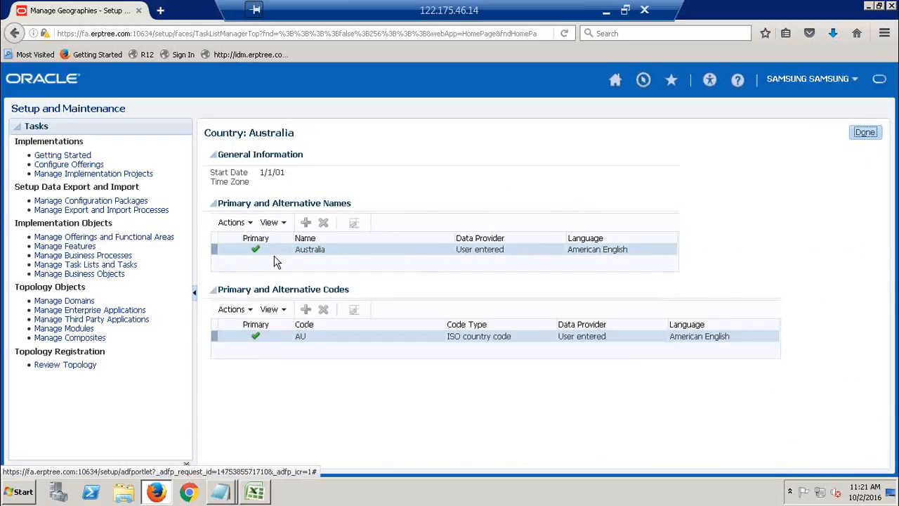
Close Australia's details and search geographies for country code AU.
left_click(864, 132)
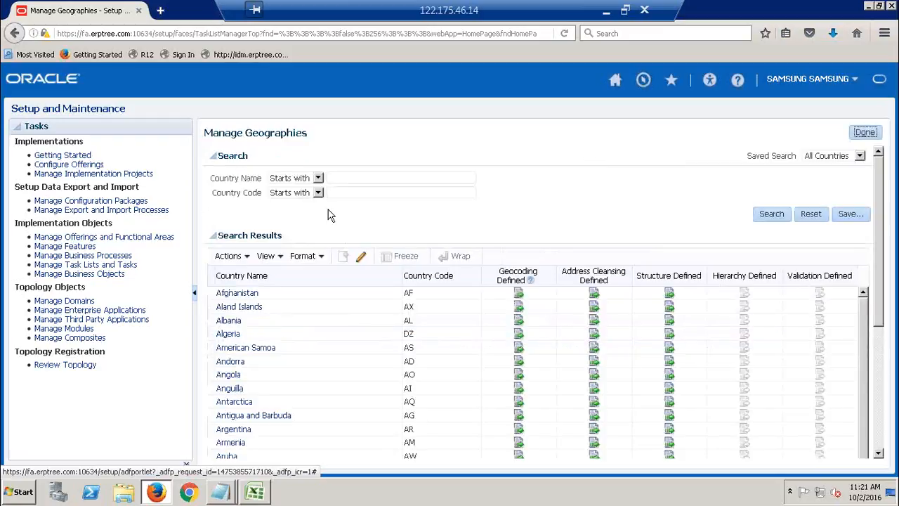
left_click(344, 192)
type("a")
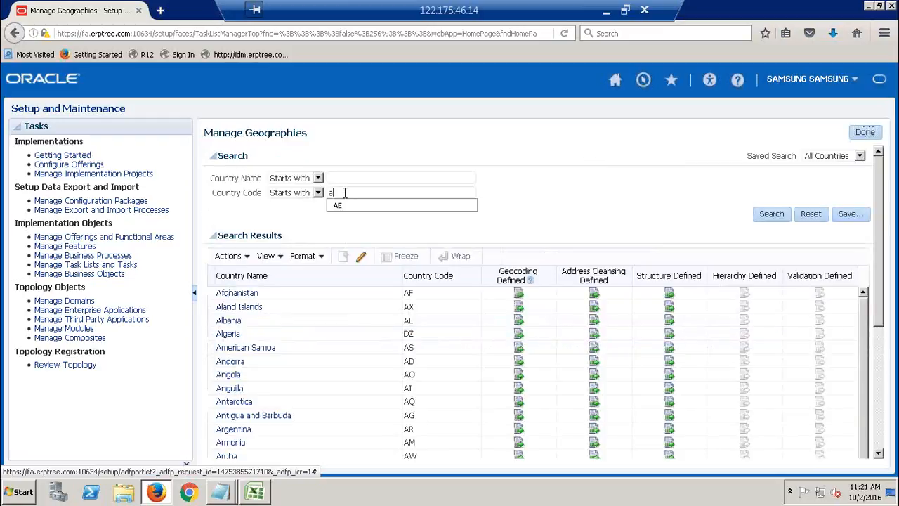
type("u")
left_click(772, 215)
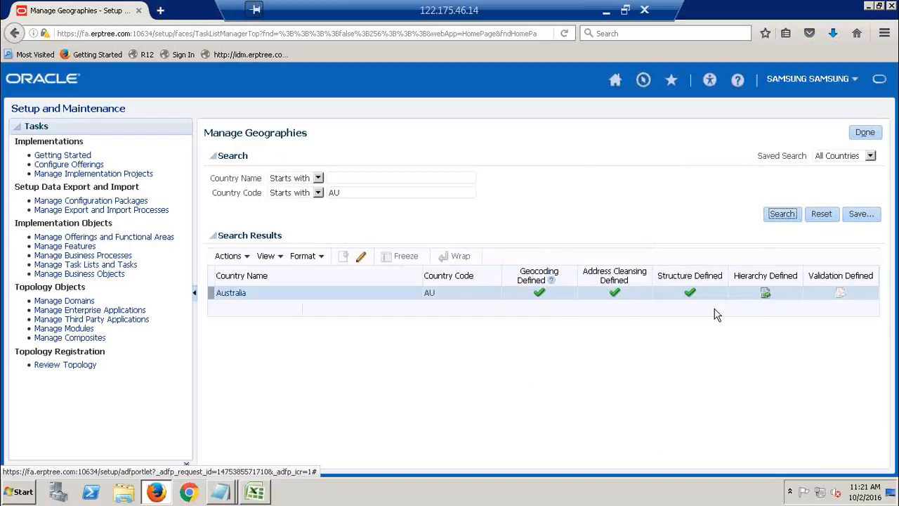
View Australia's hierarchy without changes, then select the AU filter value for replacement.
left_click(768, 294)
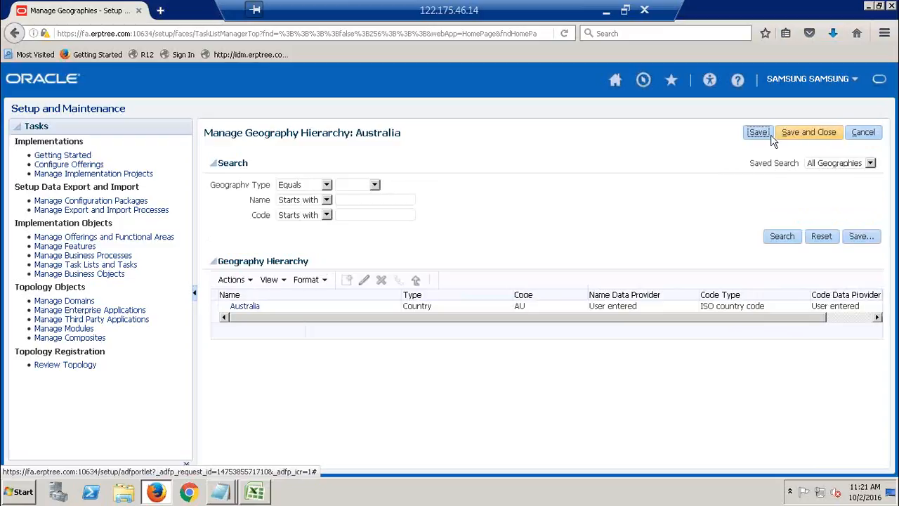
left_click(866, 133)
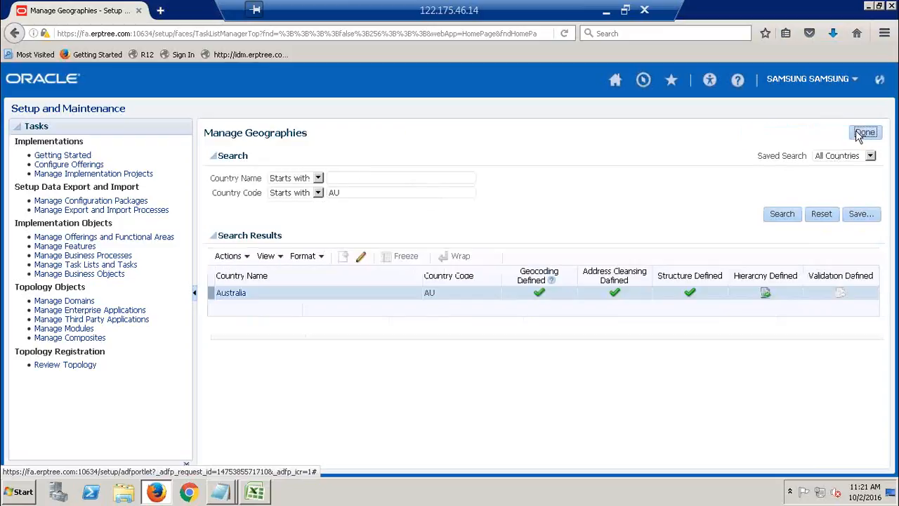
left_click(245, 257)
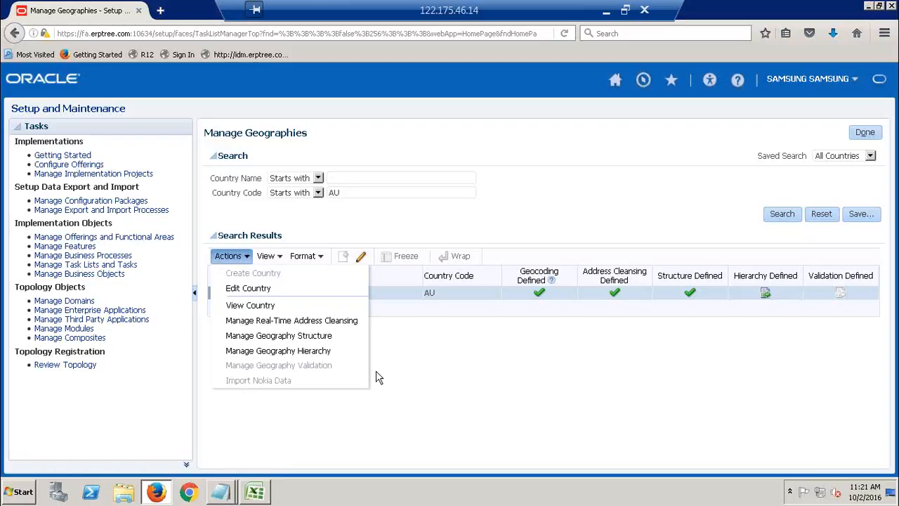
left_click(590, 174)
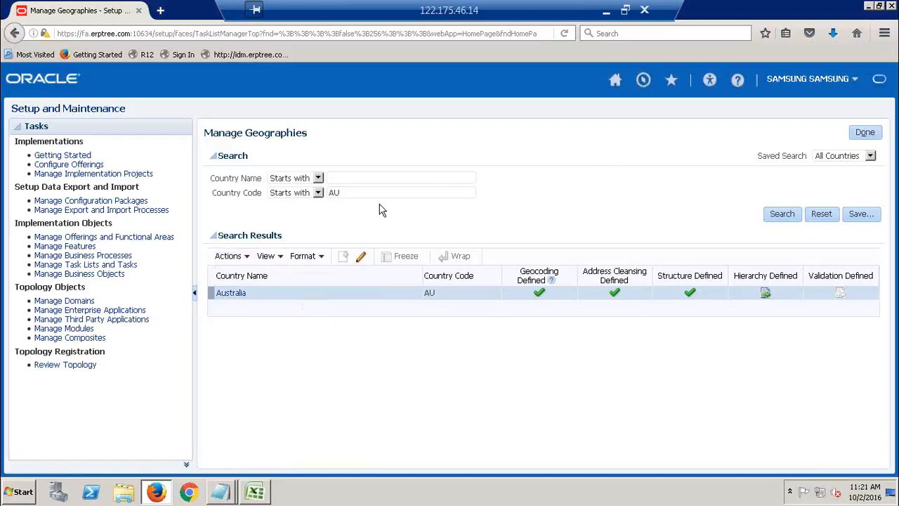
left_click_drag(361, 193, 316, 200)
Search for country code US, review its hierarchy without saving, and open its geography structure.
type("US")
left_click(780, 214)
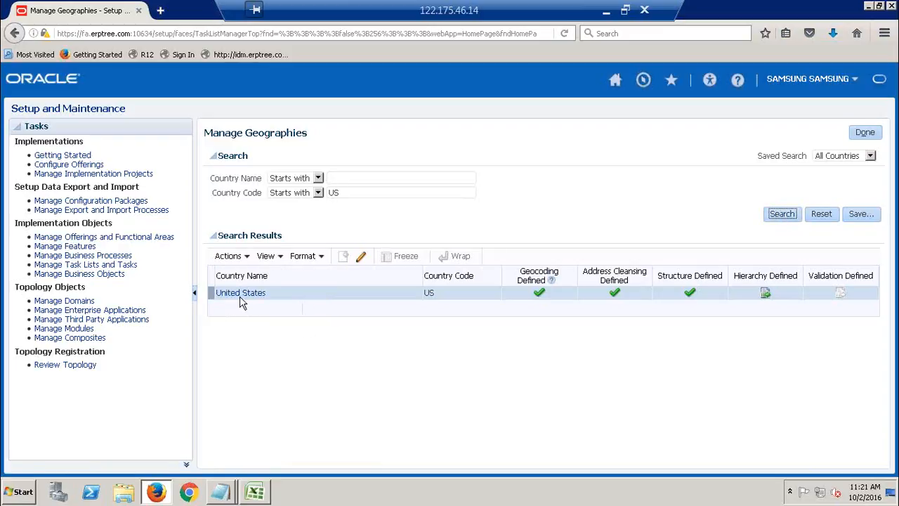
left_click(766, 296)
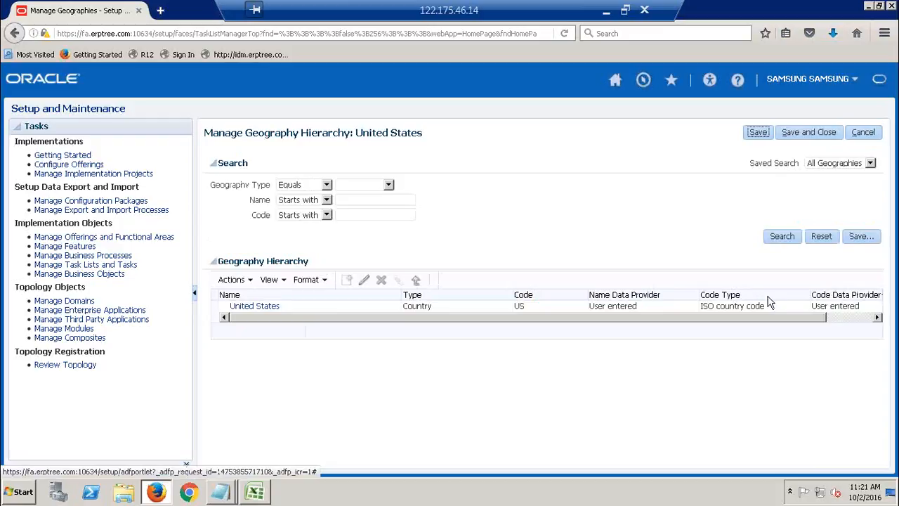
left_click(229, 310)
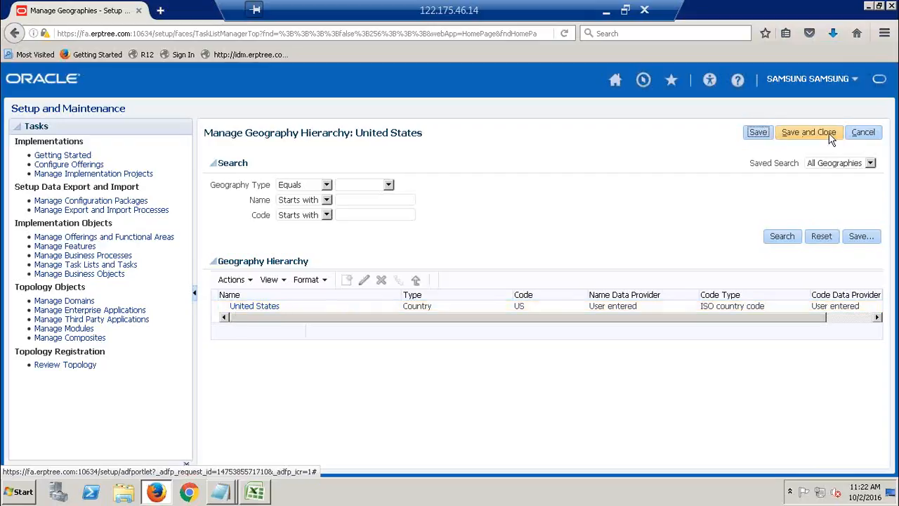
left_click(872, 133)
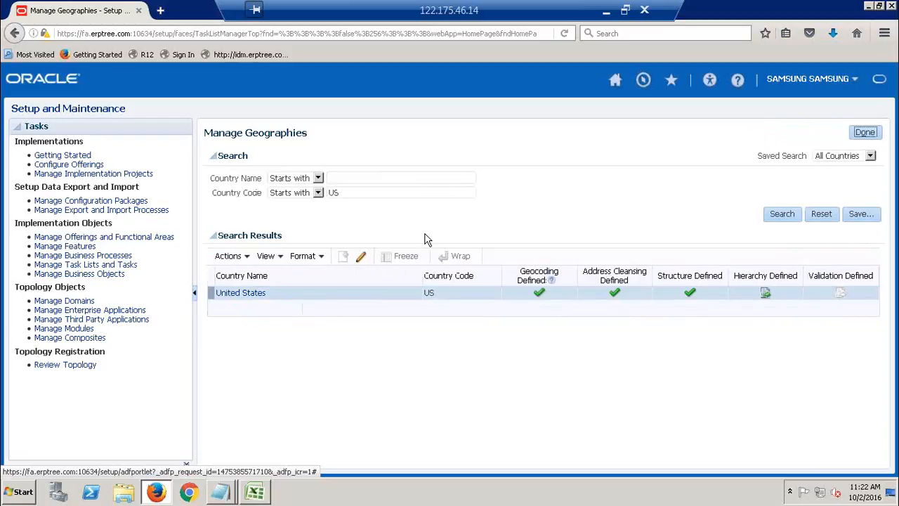
left_click(689, 294)
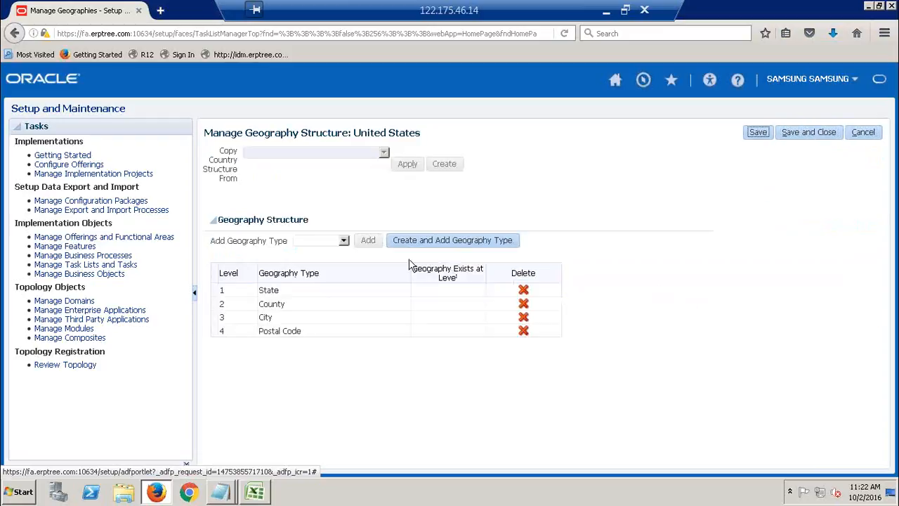
Check the United States structure's geography types unchanged and return to the Setup and Maintenance overview.
left_click(344, 241)
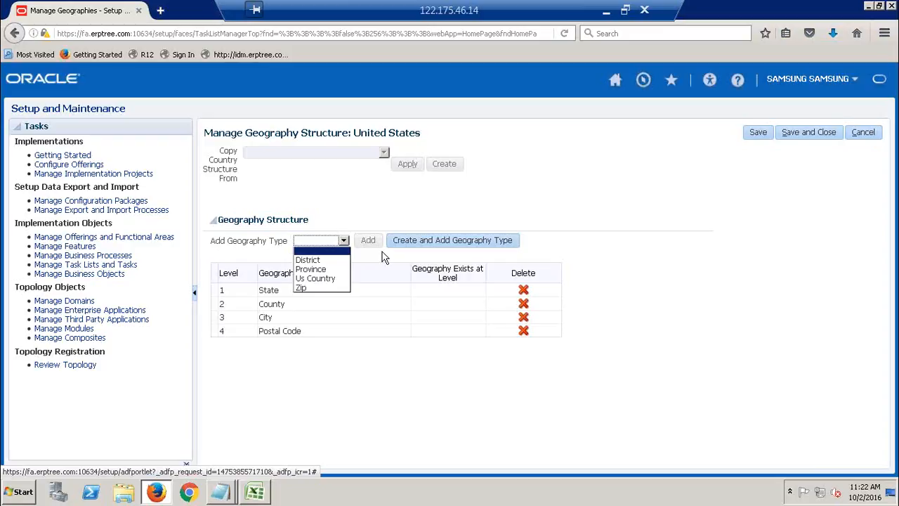
left_click(683, 170)
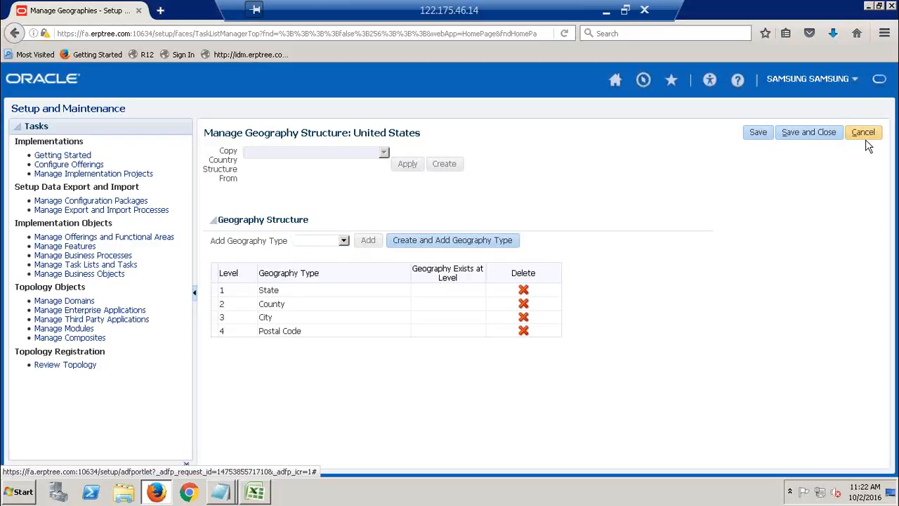
left_click(868, 136)
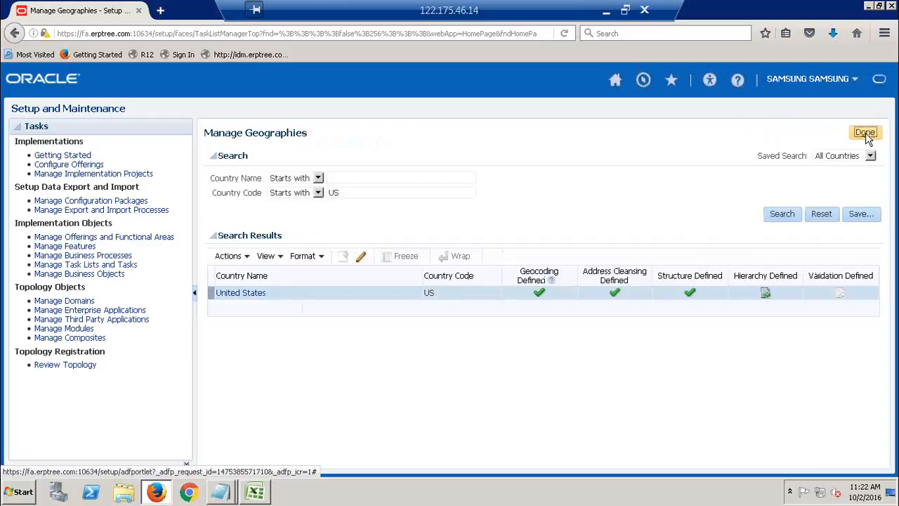
left_click(868, 135)
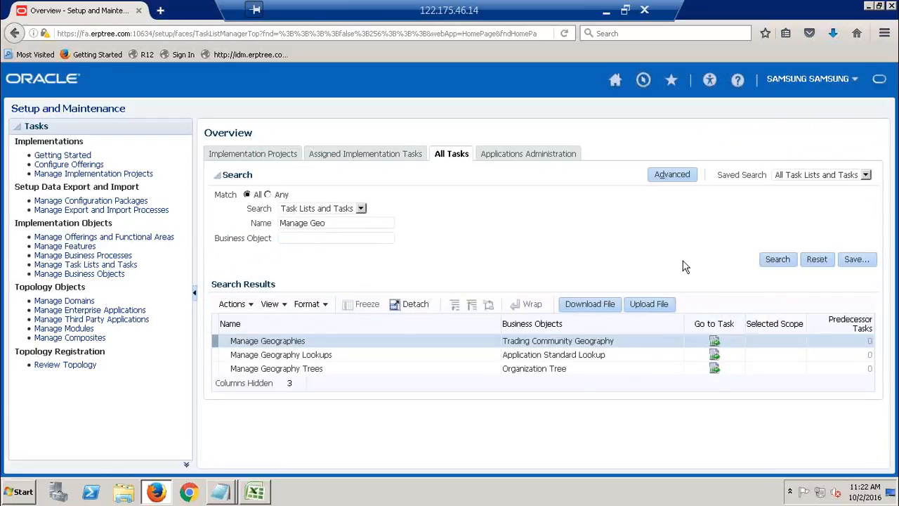
Reopen Manage Geographies, search for country code US, and open the United States hierarchy.
left_click(715, 342)
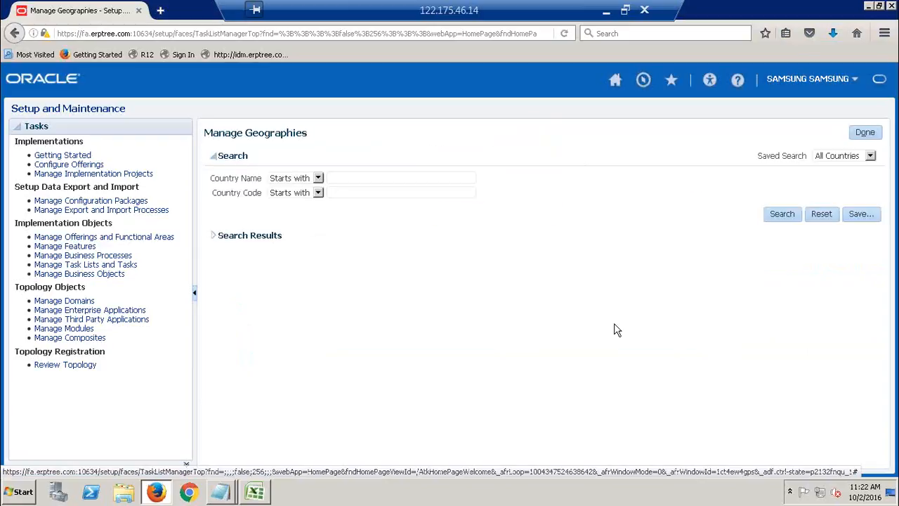
left_click(384, 191)
type("U")
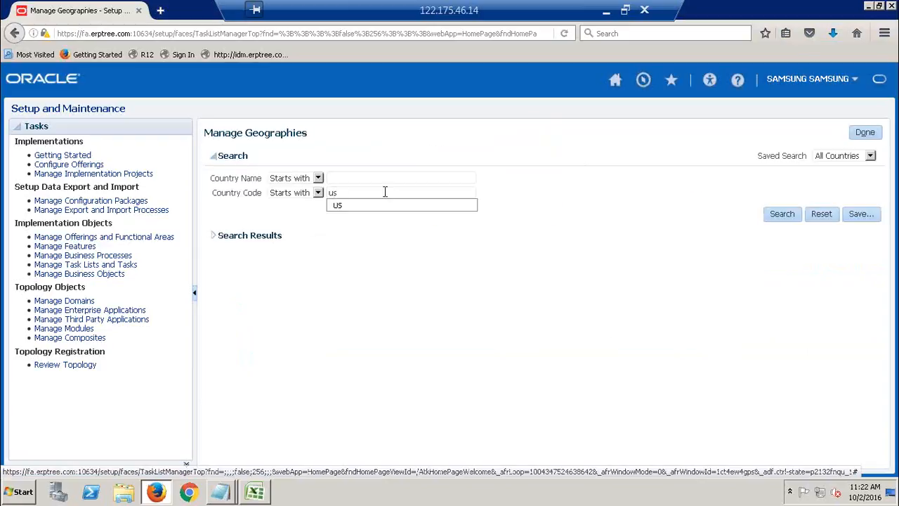
type("S")
left_click(784, 214)
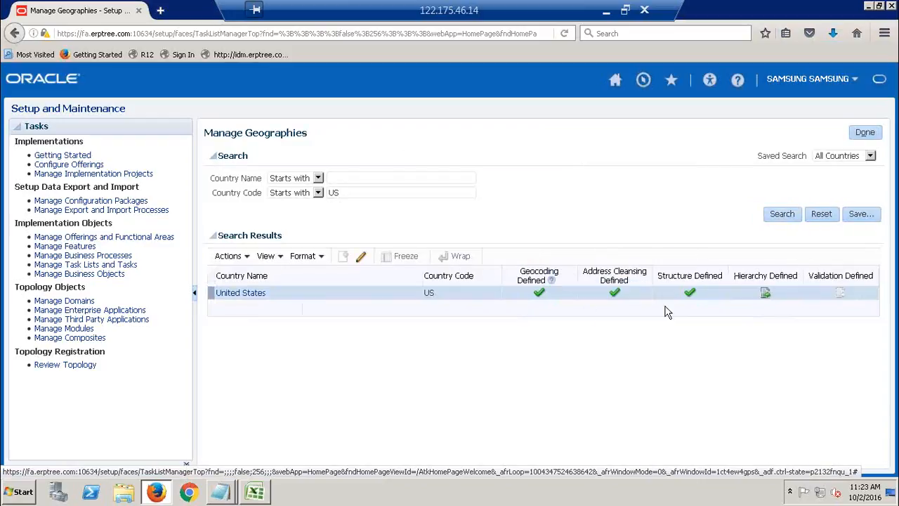
left_click(764, 294)
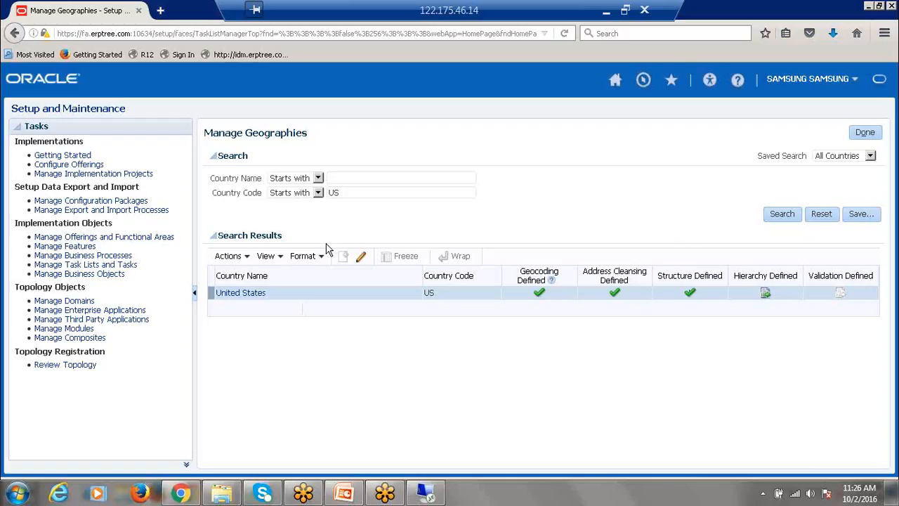
Replace the country code filter with IN and search for India.
double_click(342, 194)
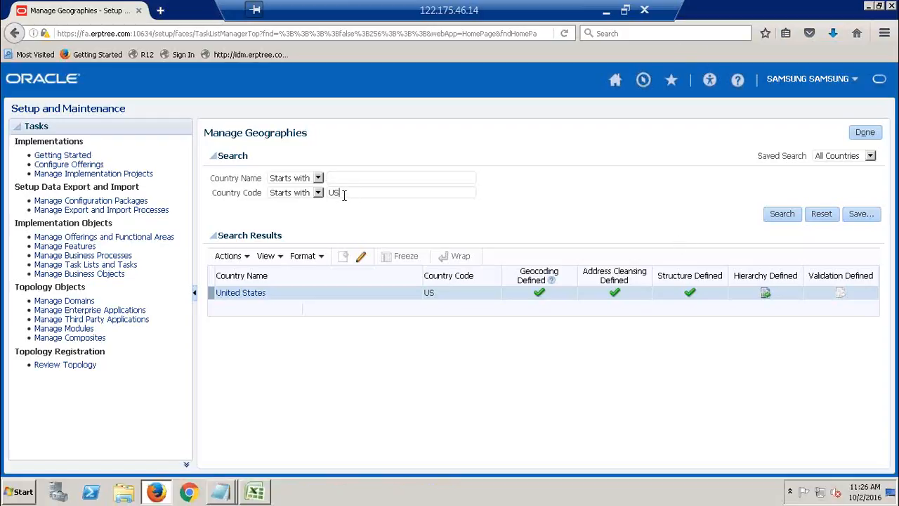
key("BackSpace")
type("IN")
left_click(782, 215)
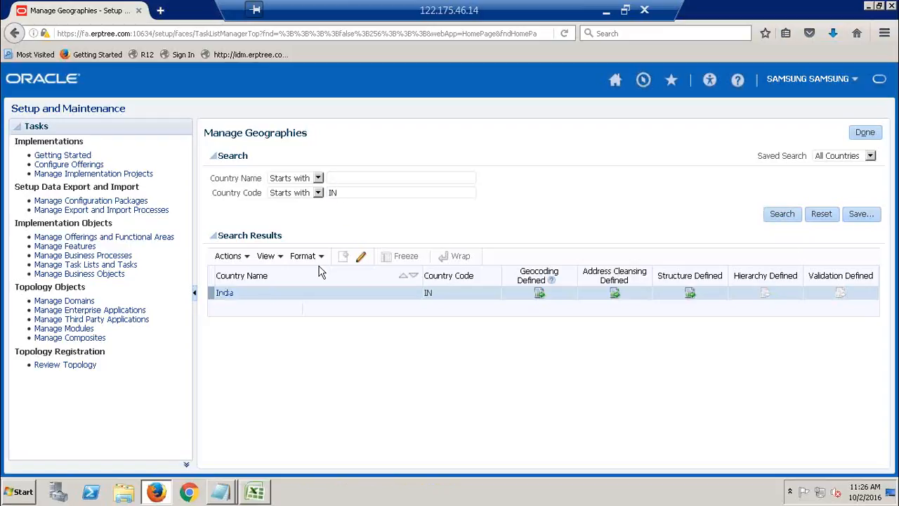
Mark India's geocoding and address cleansing as defined, then open its geography structure.
left_click(540, 293)
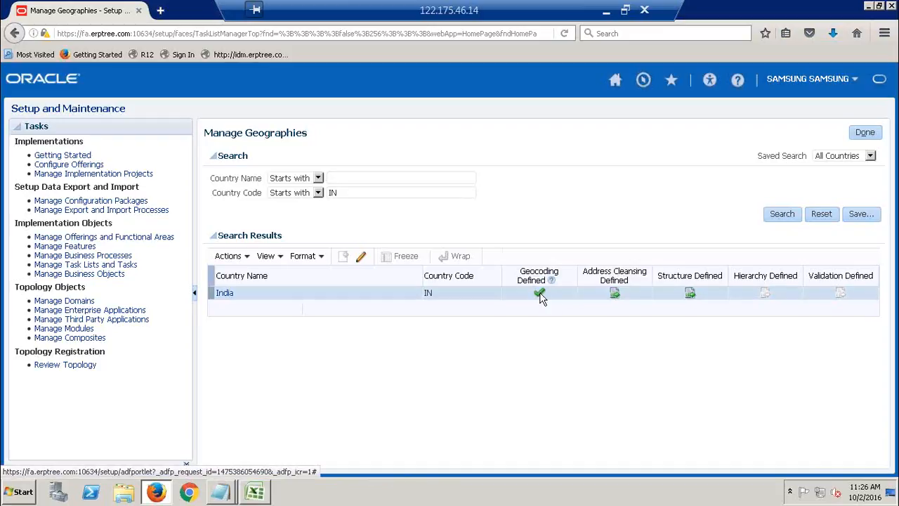
left_click(616, 295)
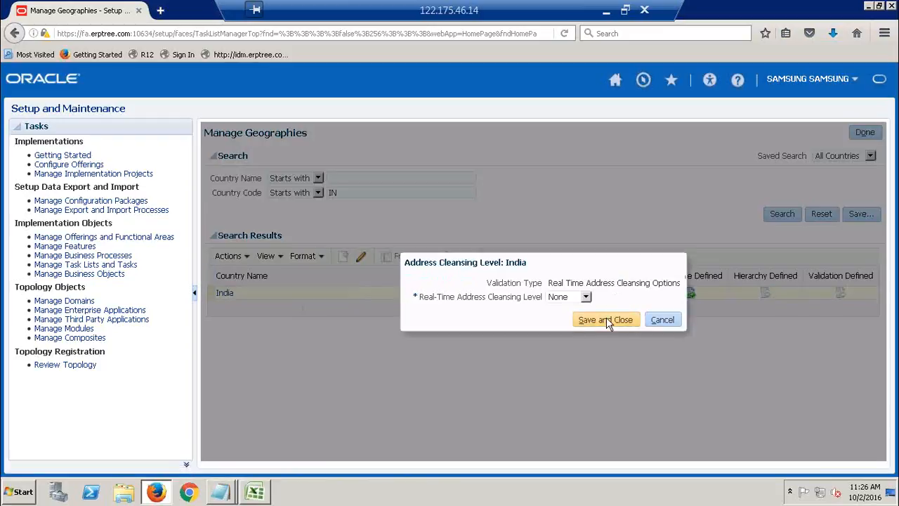
left_click(605, 319)
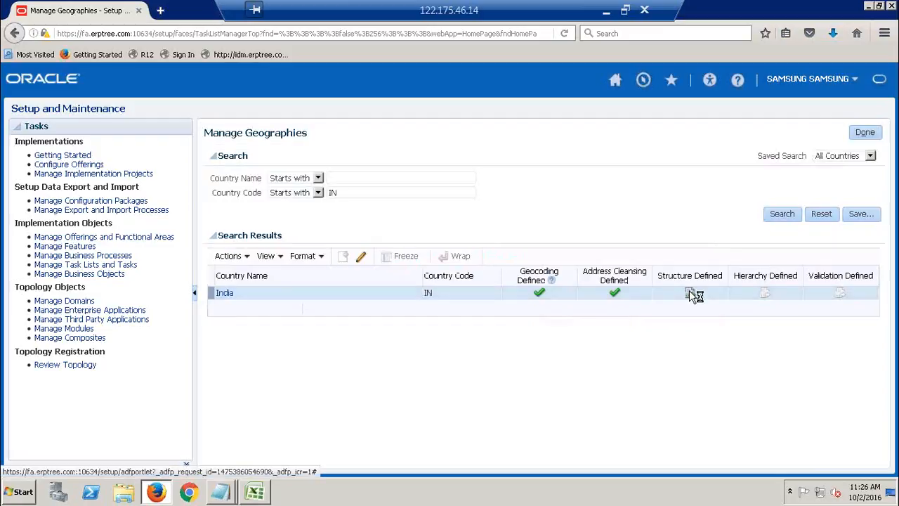
left_click(690, 291)
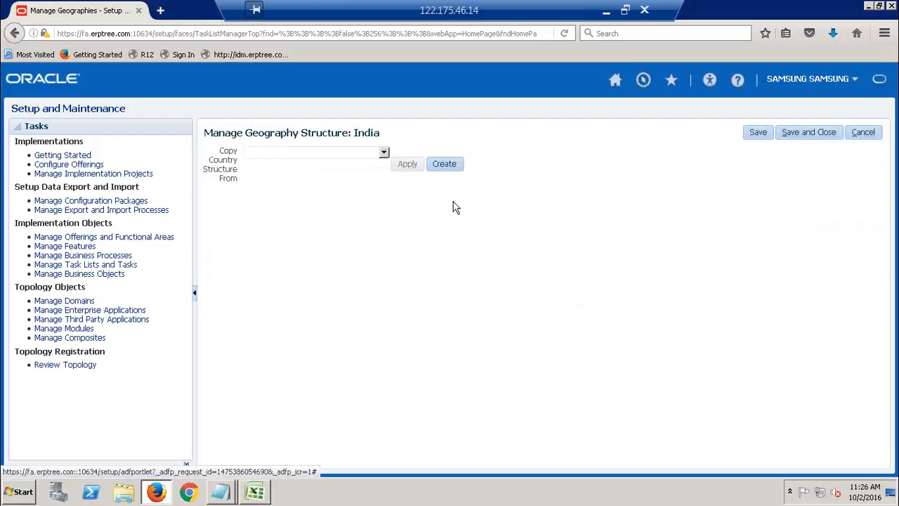
Create India's geography structure with State as level 1 and District as level 2.
left_click(384, 152)
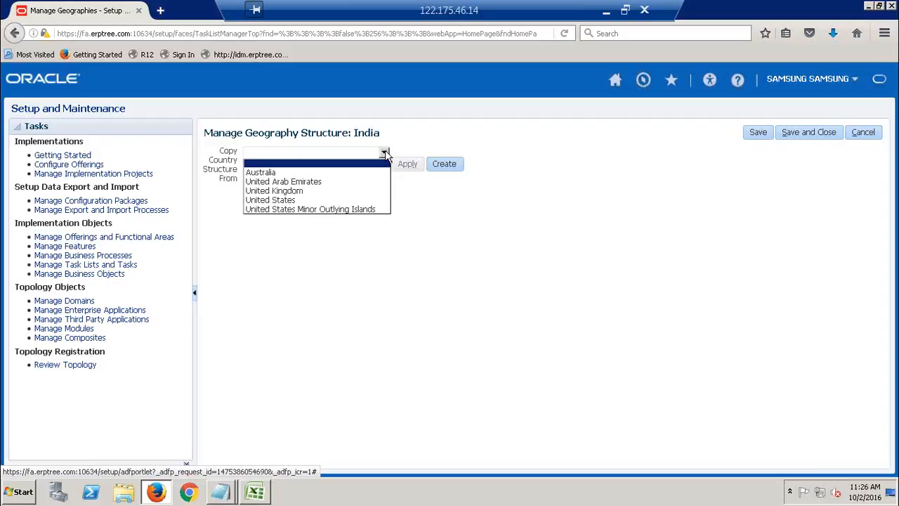
left_click(499, 130)
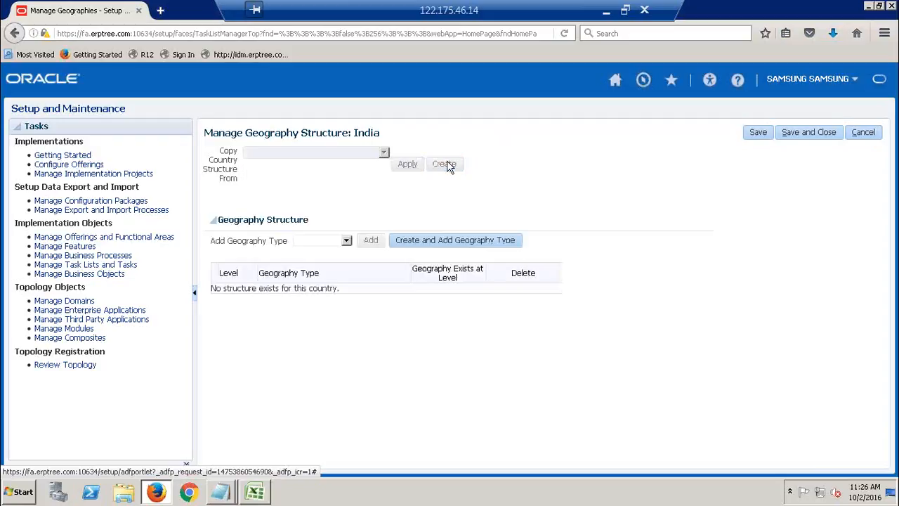
left_click(346, 240)
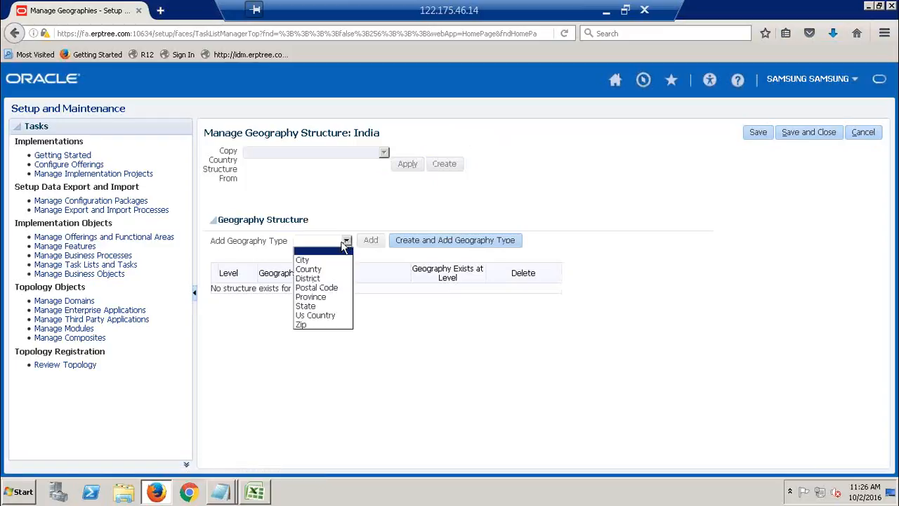
left_click(313, 306)
left_click(371, 241)
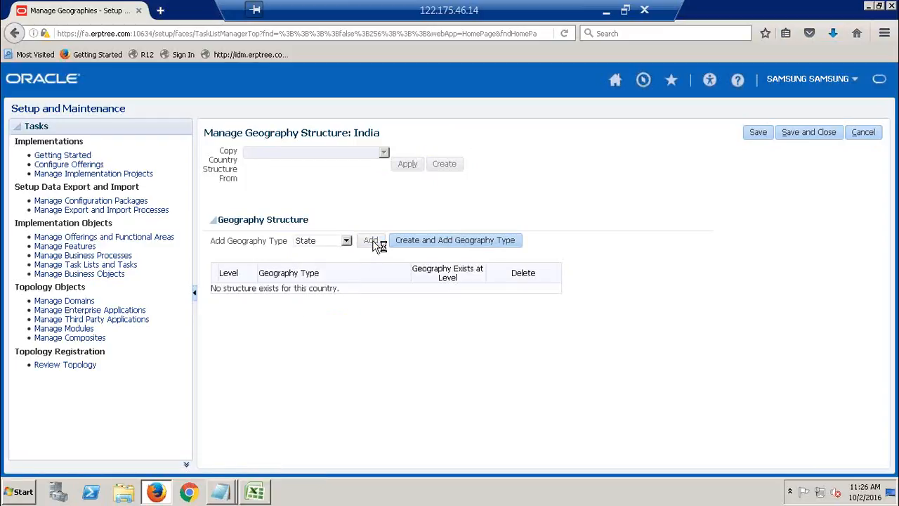
left_click(347, 241)
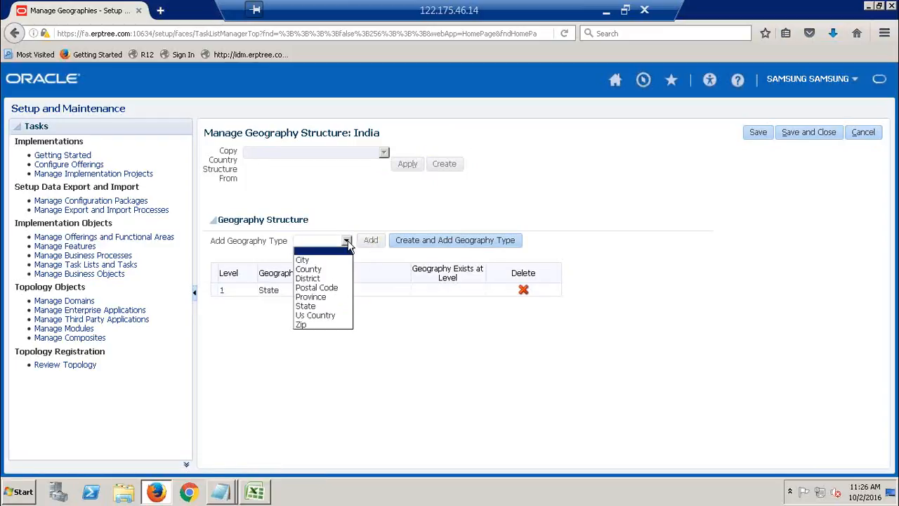
left_click(317, 281)
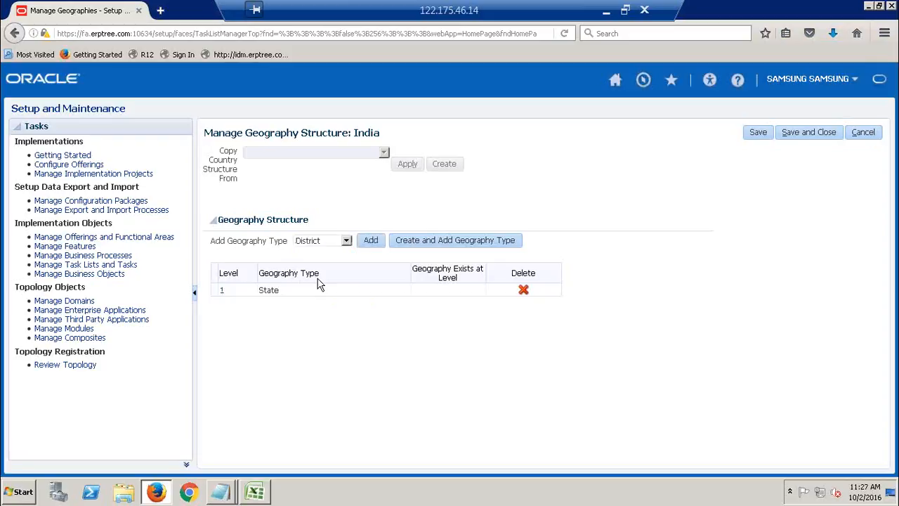
left_click(370, 242)
Add City and Postal Code as levels 3 and 4, then save and close.
left_click(346, 240)
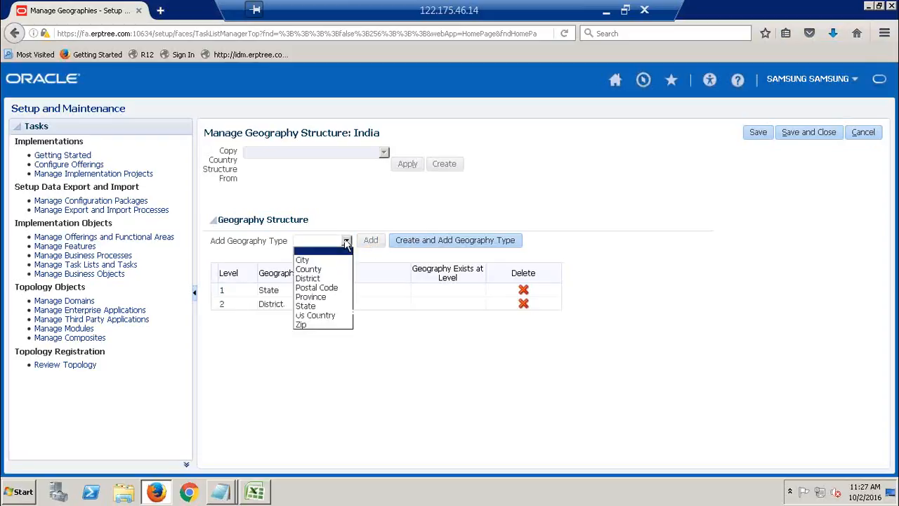
left_click(315, 260)
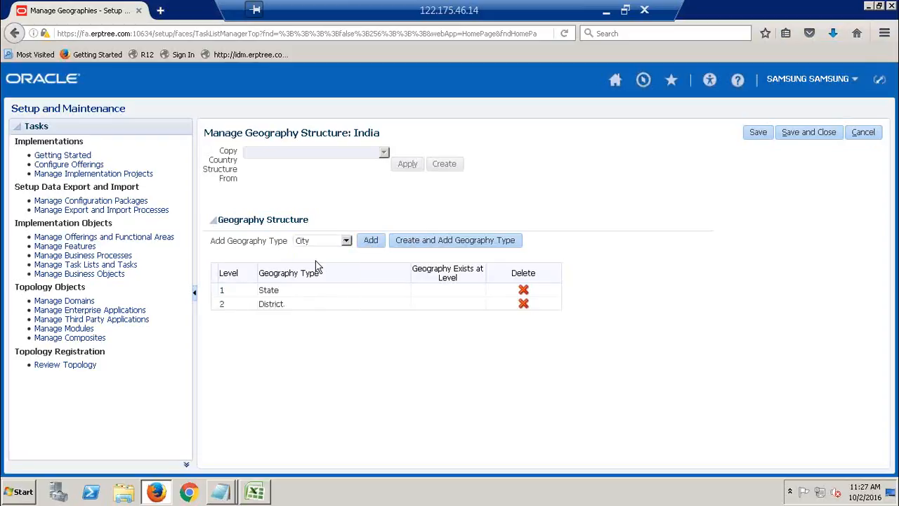
left_click(370, 241)
left_click(346, 240)
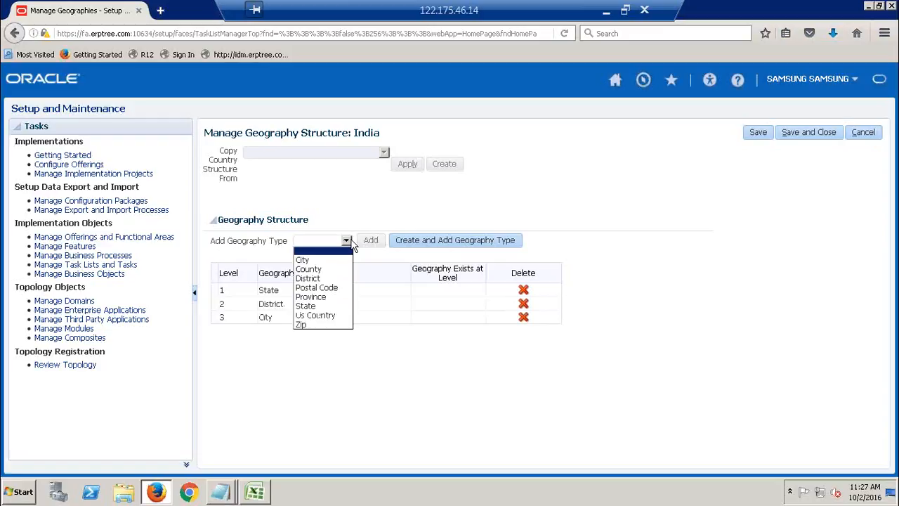
left_click(332, 289)
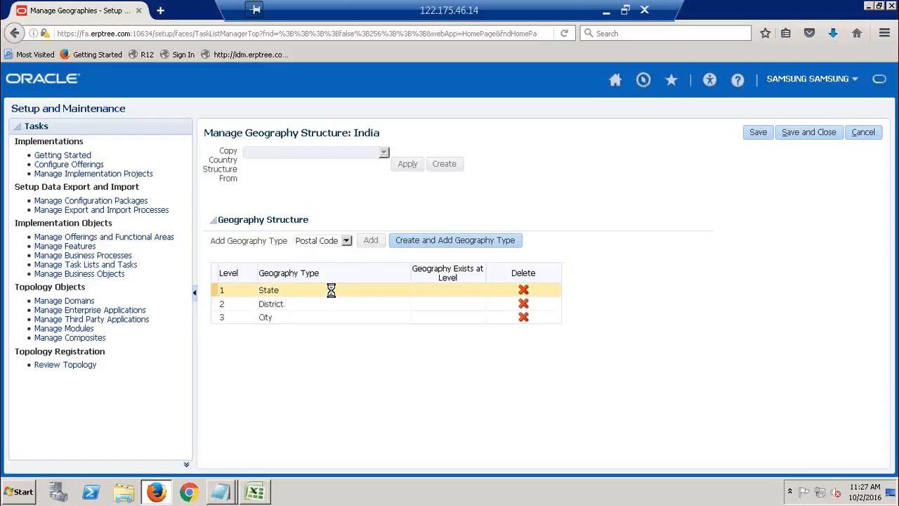
left_click(368, 243)
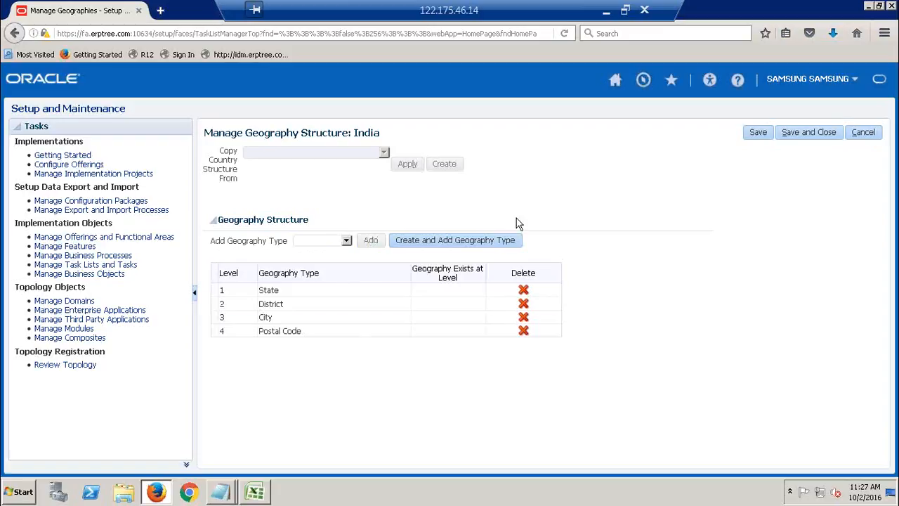
left_click(818, 132)
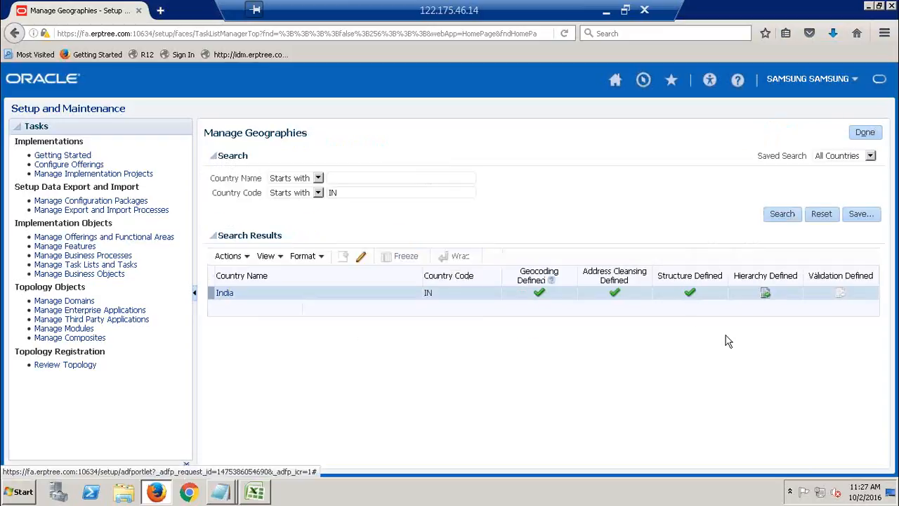
Open India's geography hierarchy, select the India entry, and start creating a state under it.
left_click(765, 294)
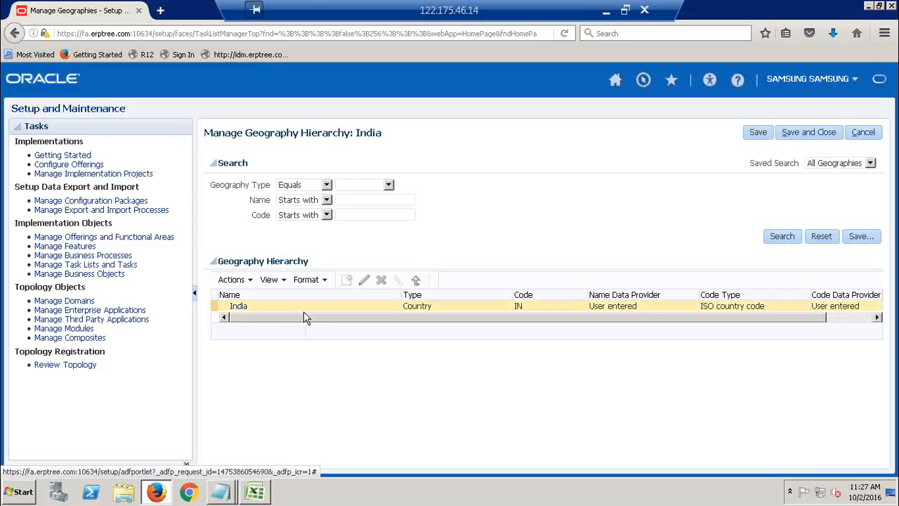
left_click(278, 308)
left_click(278, 307)
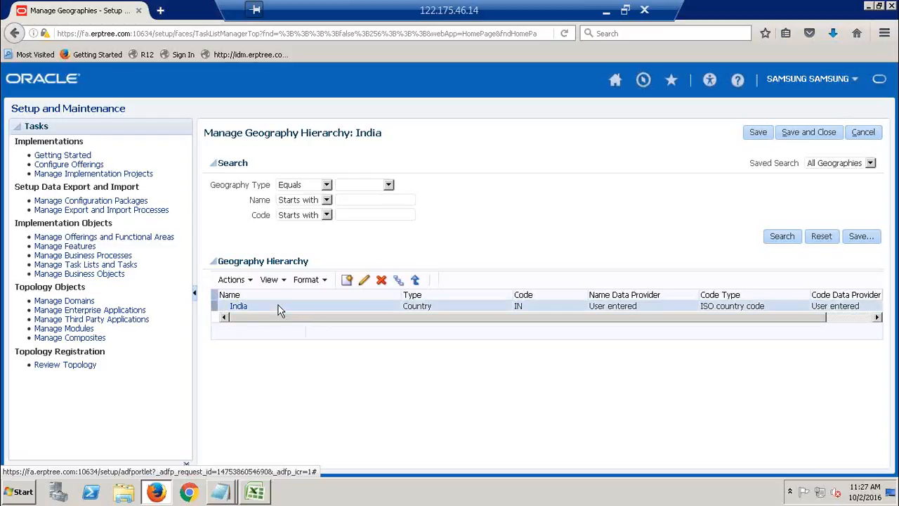
left_click(347, 281)
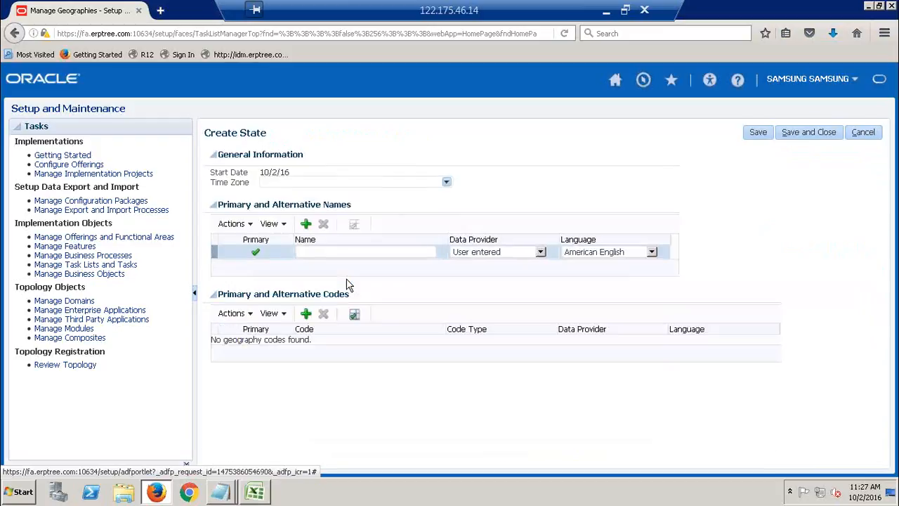
left_click(414, 254)
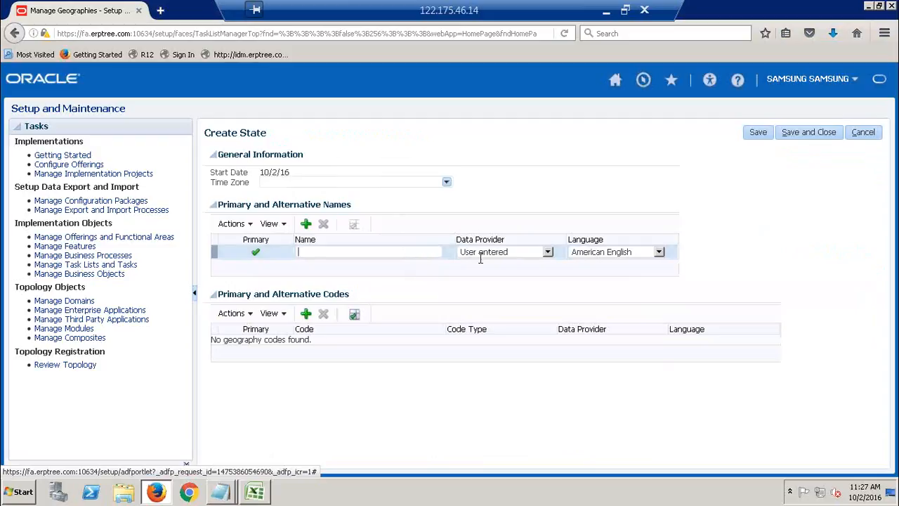
left_click(547, 253)
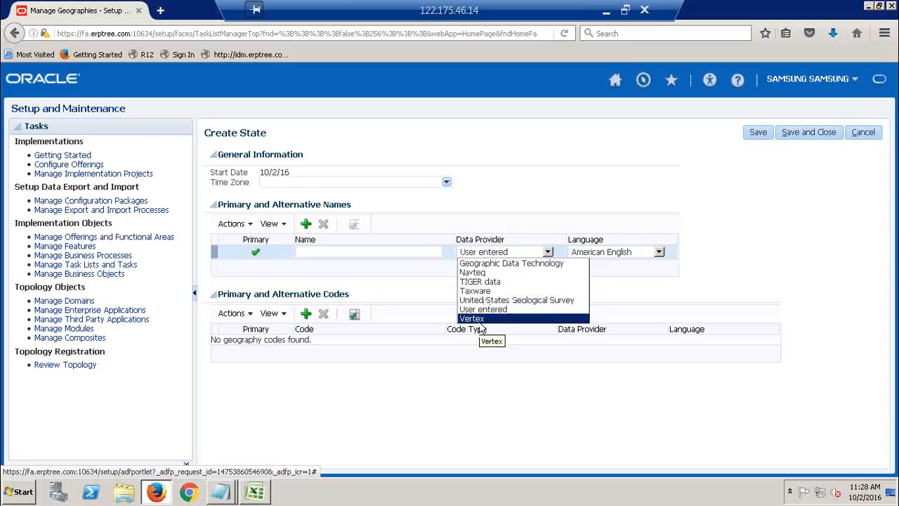
left_click(509, 195)
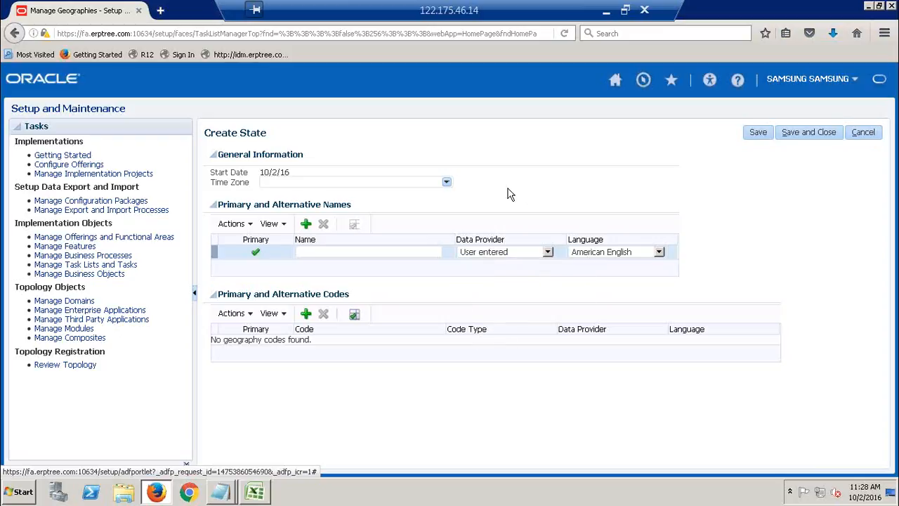
left_click(380, 253)
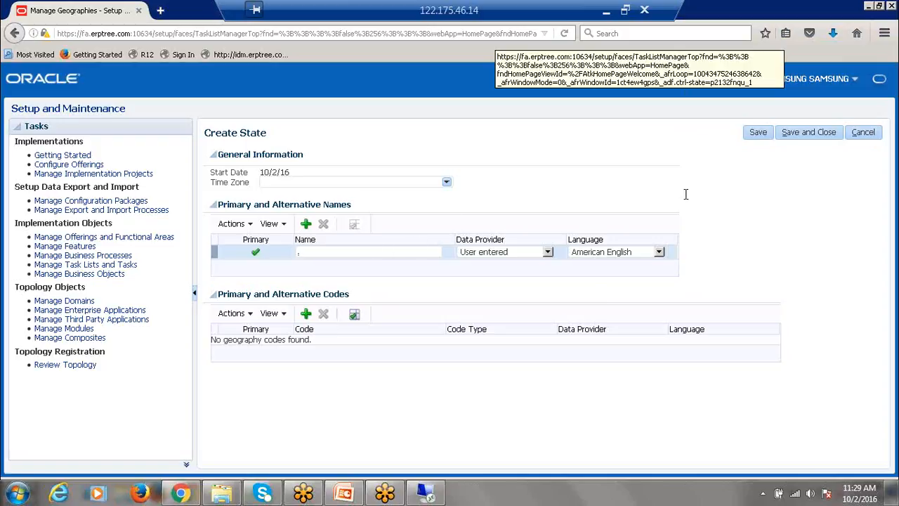
Discard the new state, save the India hierarchy, and refresh the Manage Geographies results for IN.
left_click(867, 133)
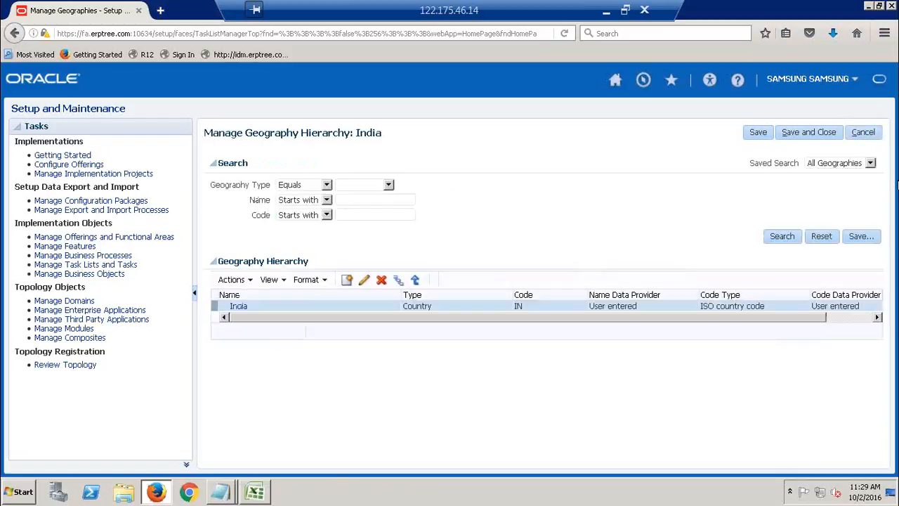
left_click(824, 133)
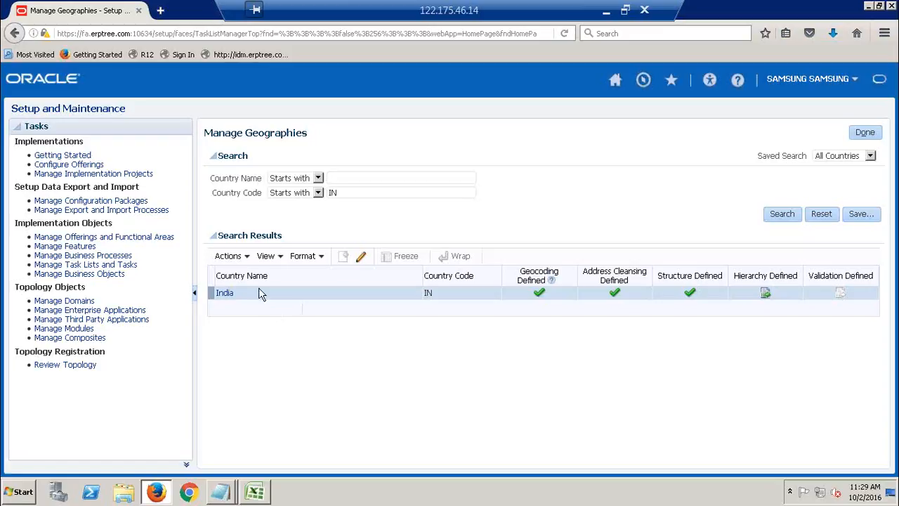
left_click(247, 258)
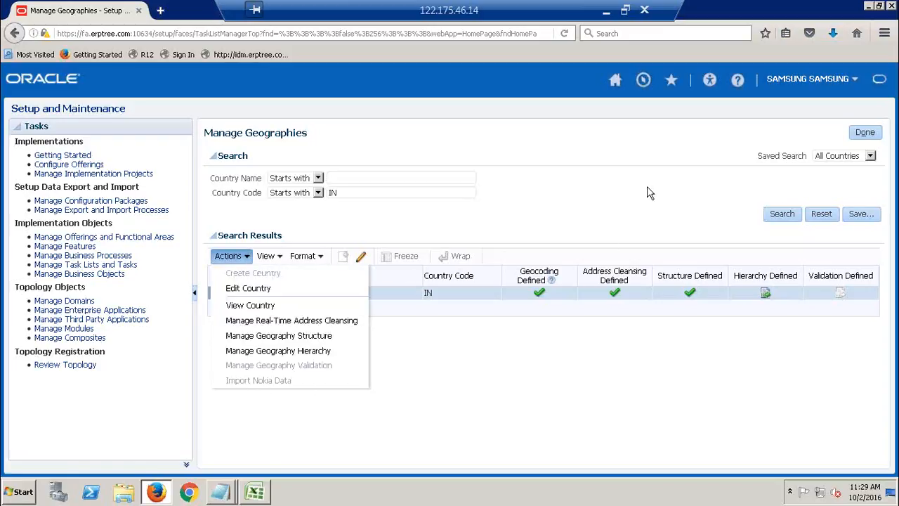
left_click(792, 214)
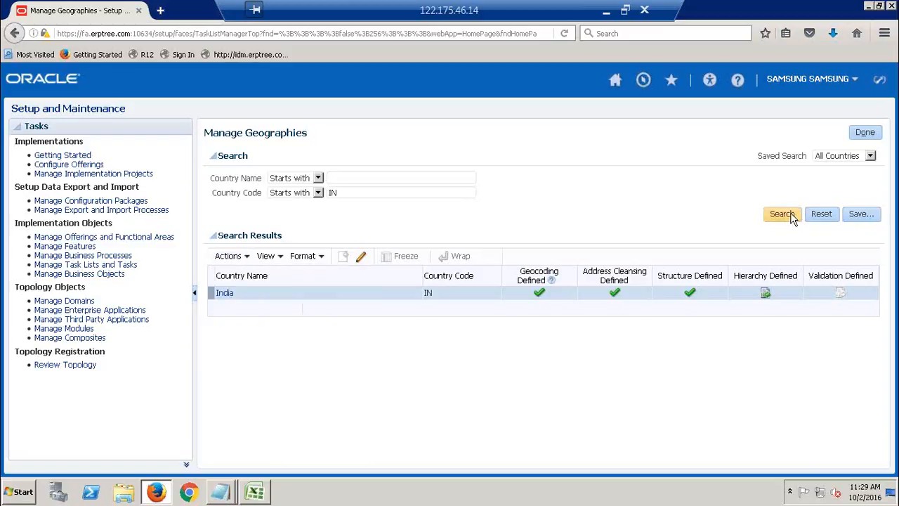
left_click(794, 215)
left_click(795, 217)
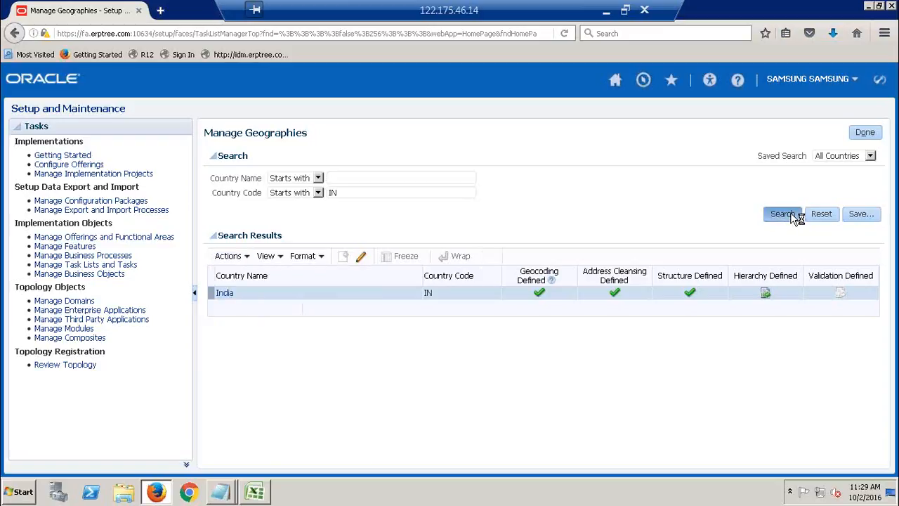
left_click(248, 260)
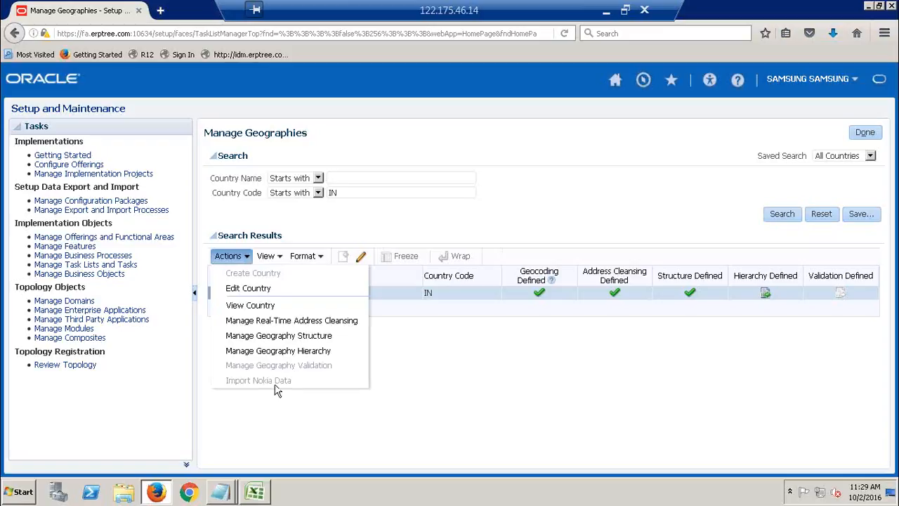
left_click(533, 184)
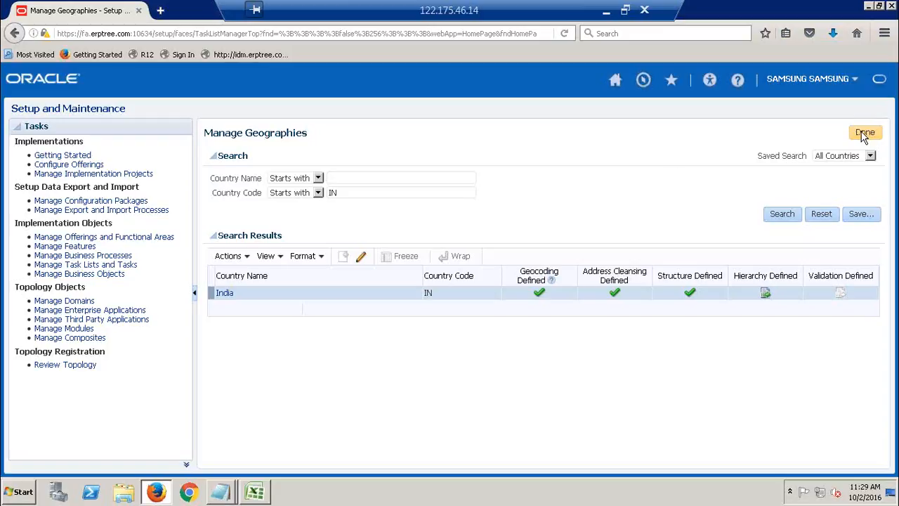
left_click(246, 257)
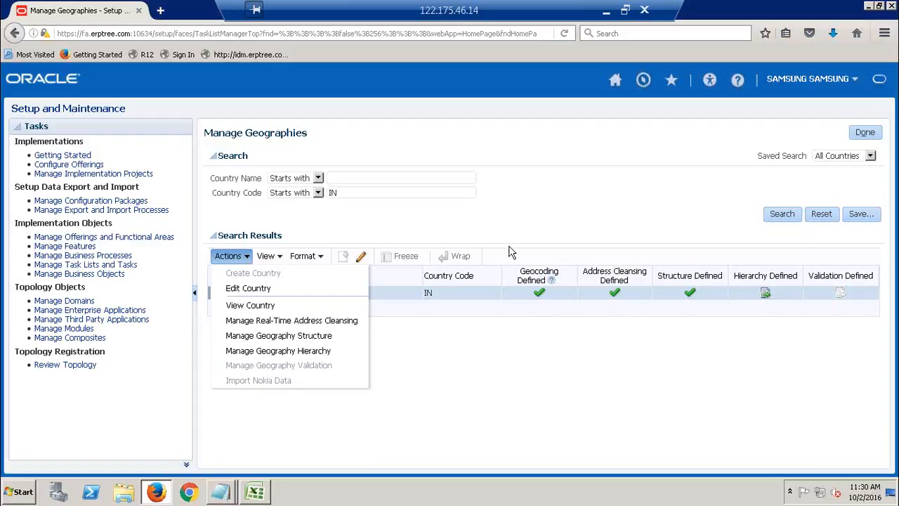
left_click(573, 235)
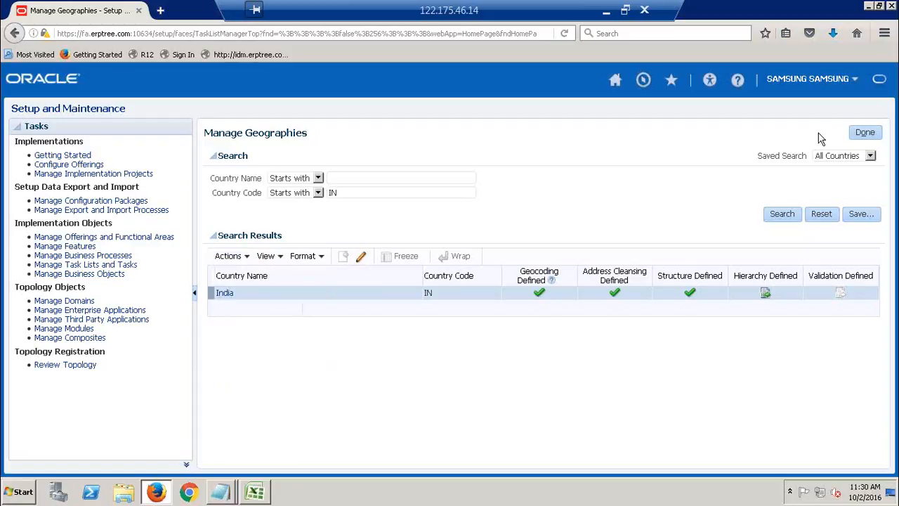
Leave Manage Geographies and return to the 'Manage Geo' results in the Setup and Maintenance Overview.
left_click(873, 133)
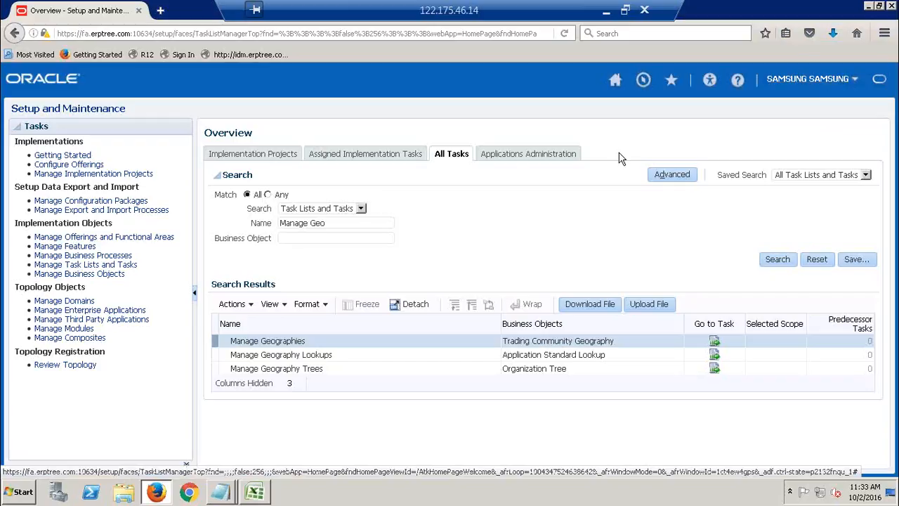
Open the Samsung Implementation Project from Setup and Maintenance's Implementation Projects list.
left_click(821, 83)
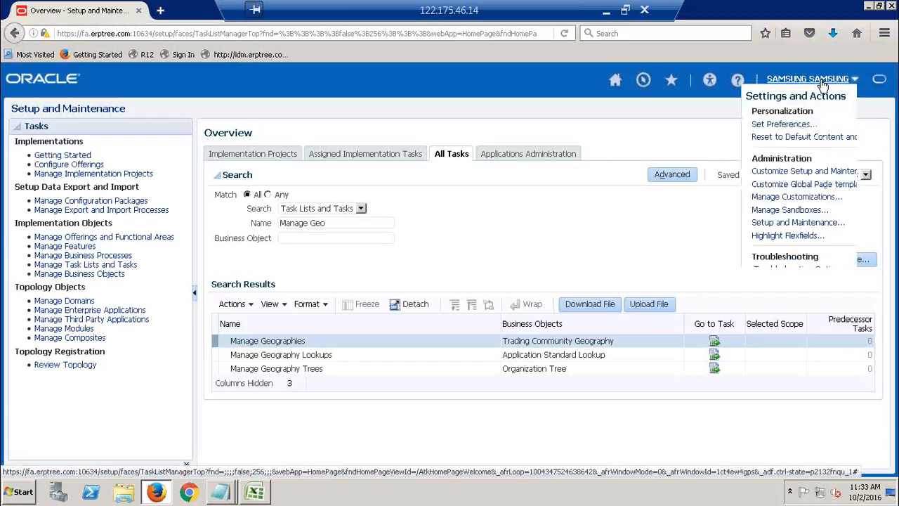
left_click(758, 226)
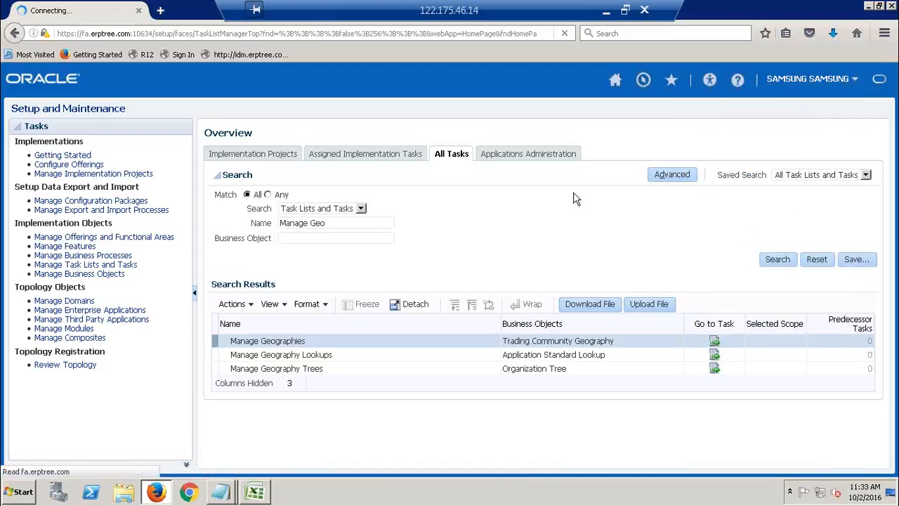
left_click(247, 156)
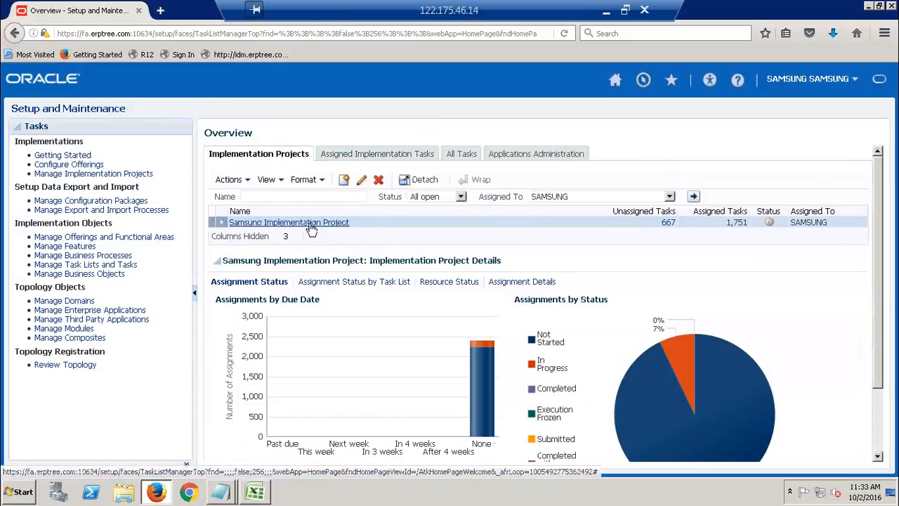
left_click(311, 223)
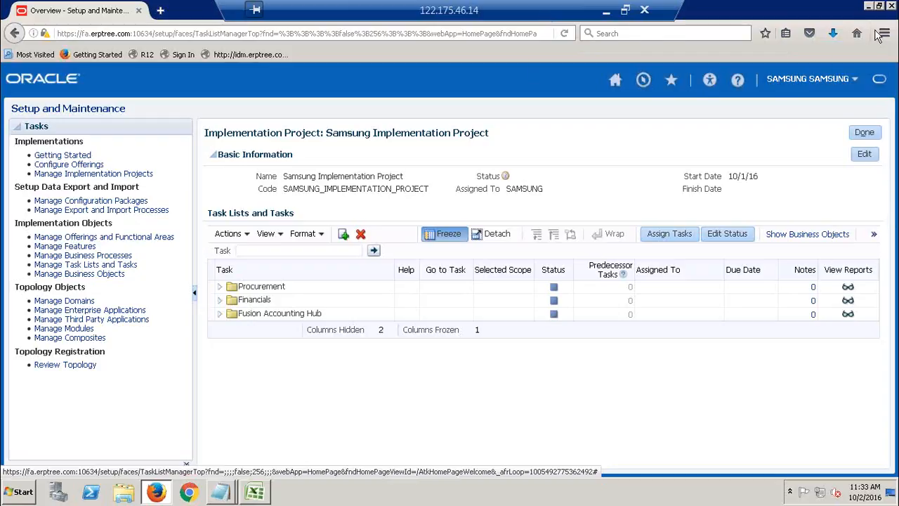
left_click(284, 251)
In a new Notepad document, write 'Create Period Type' and begin 'Accounting Calendar' on the next line.
left_click(21, 493)
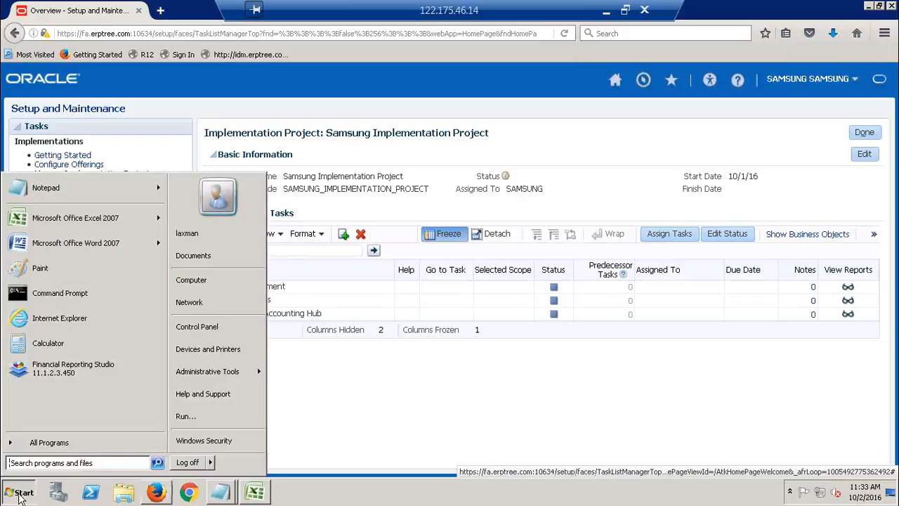
left_click(70, 195)
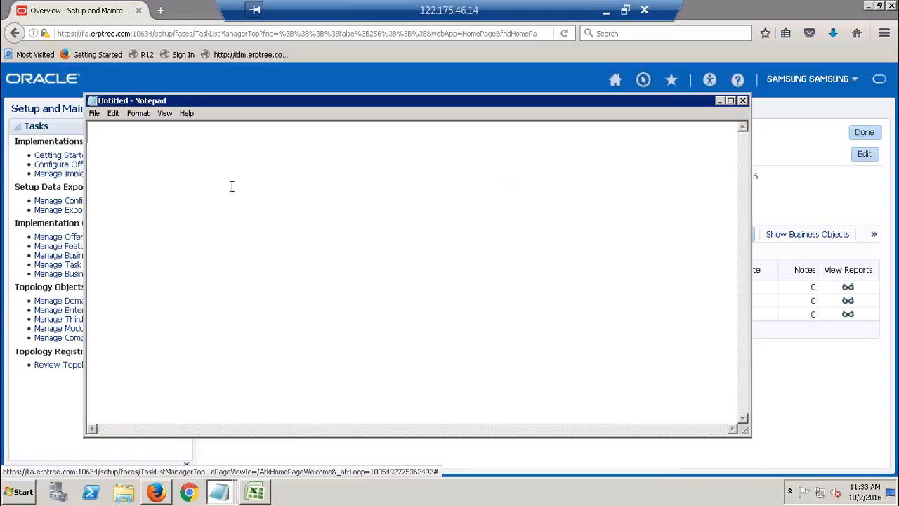
type("Create Period tYPE")
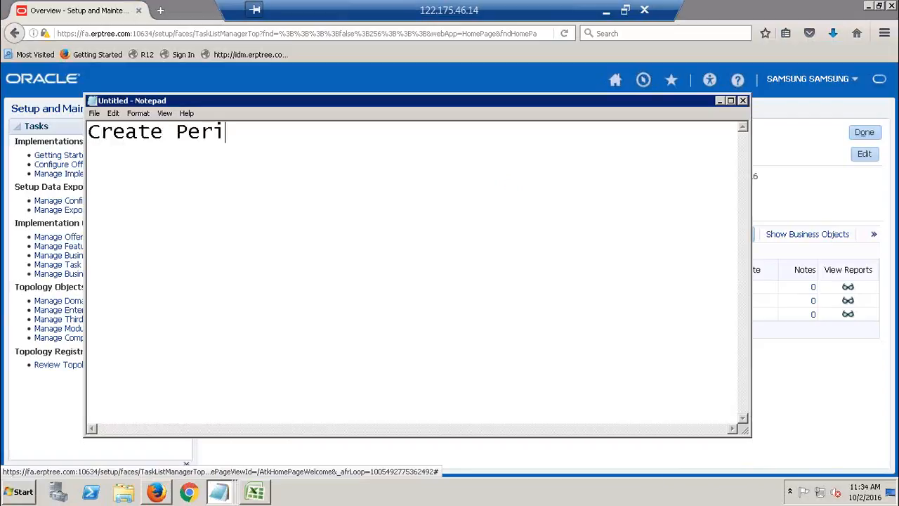
key("BackSpace")
key("BackSpace")
key("BackSpace")
key("BackSpace")
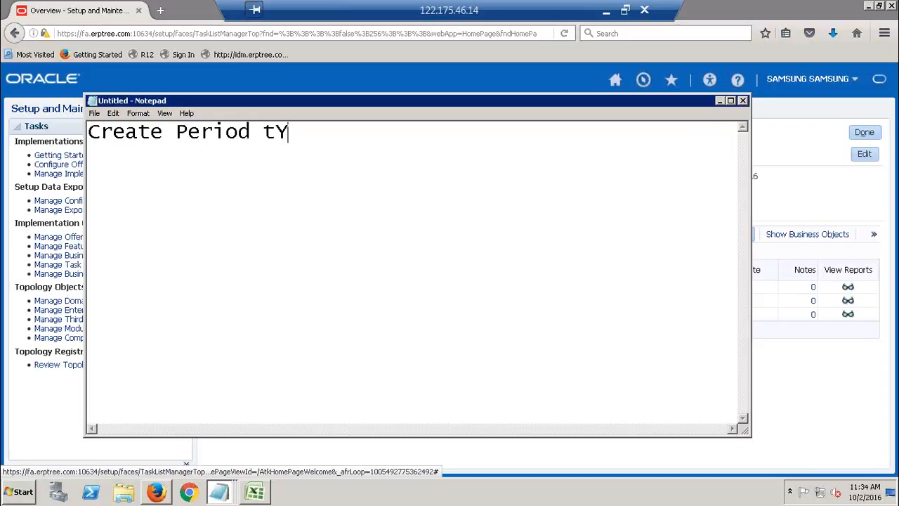
type("Type")
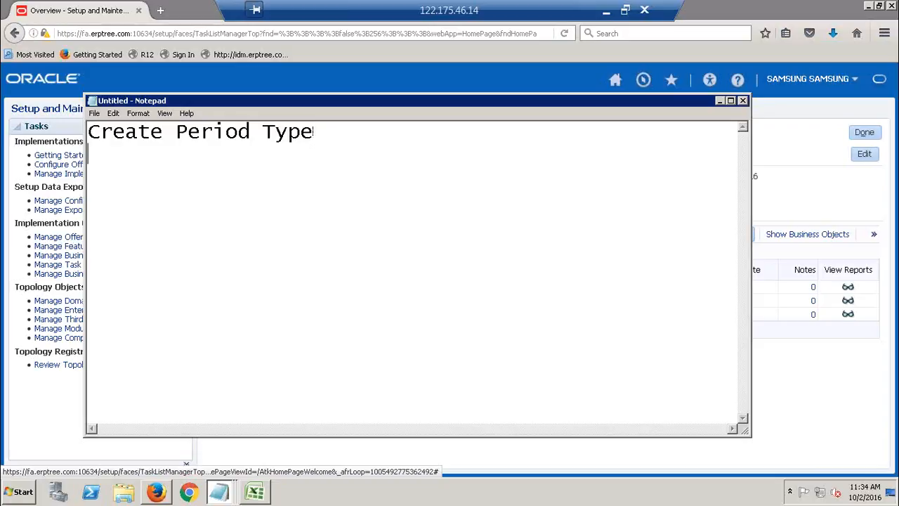
key("Return")
type("Accounting C")
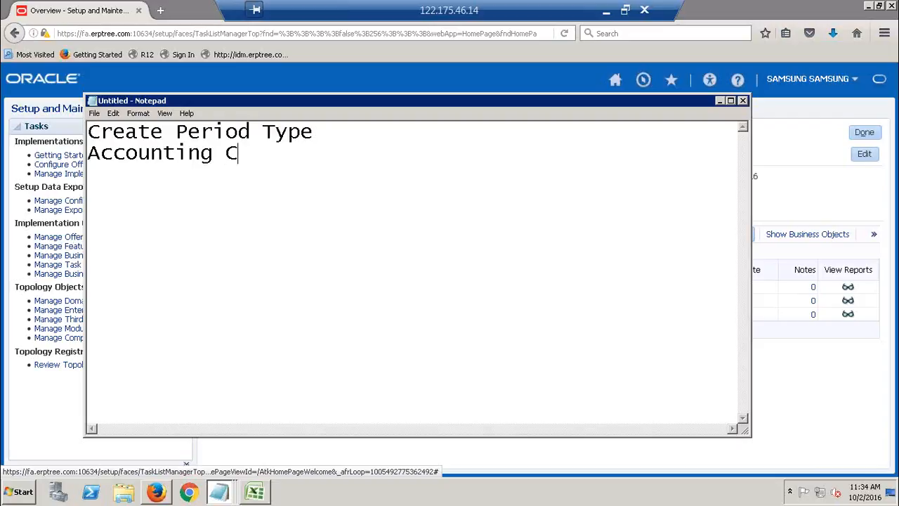
type("alendar")
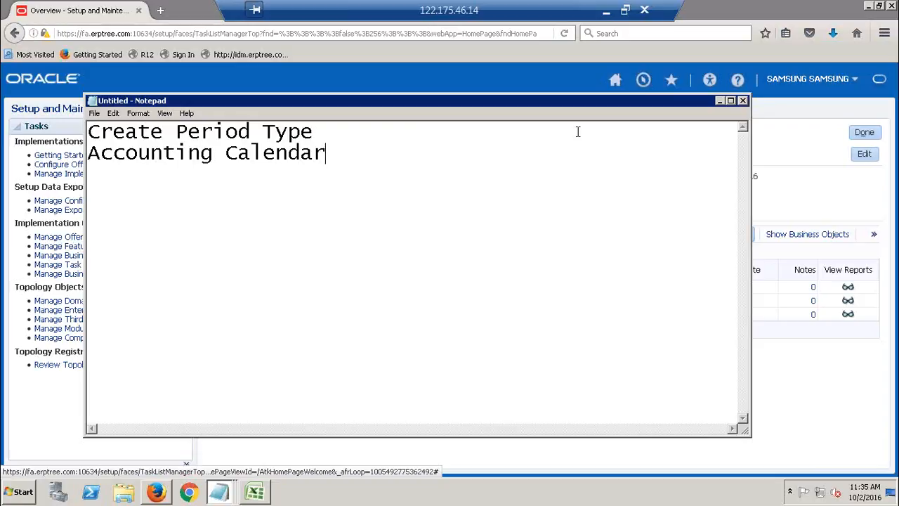
Minimize Notepad to bring the Samsung Implementation Project page back into view.
left_click(720, 102)
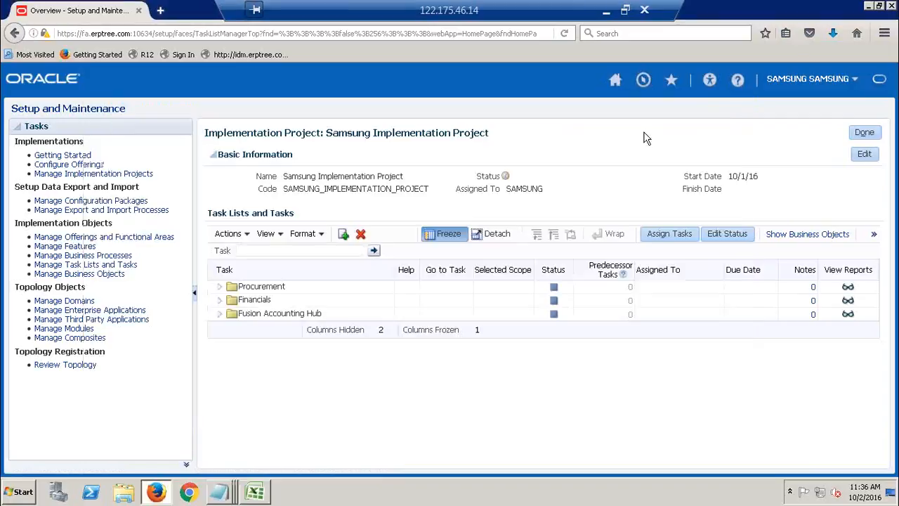
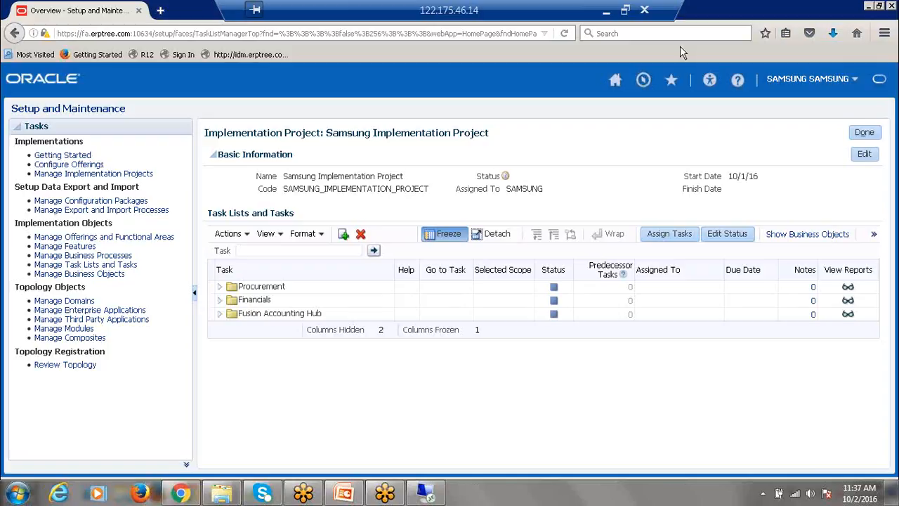
Filter project tasks by %Accounting Calendar% and open the Financials Manage Accounting Calendars task.
left_click(280, 253)
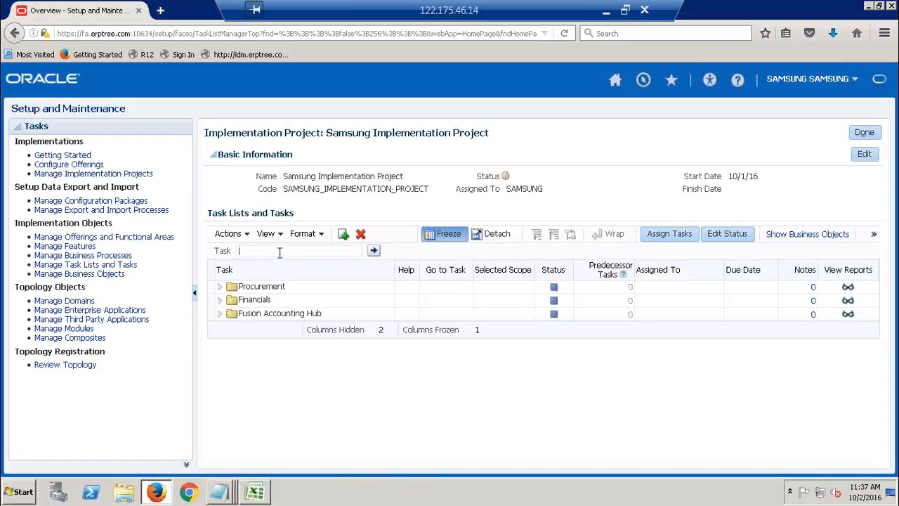
type("%P%")
type("A")
type("ccounting")
type(" Calendar%")
left_click(373, 250)
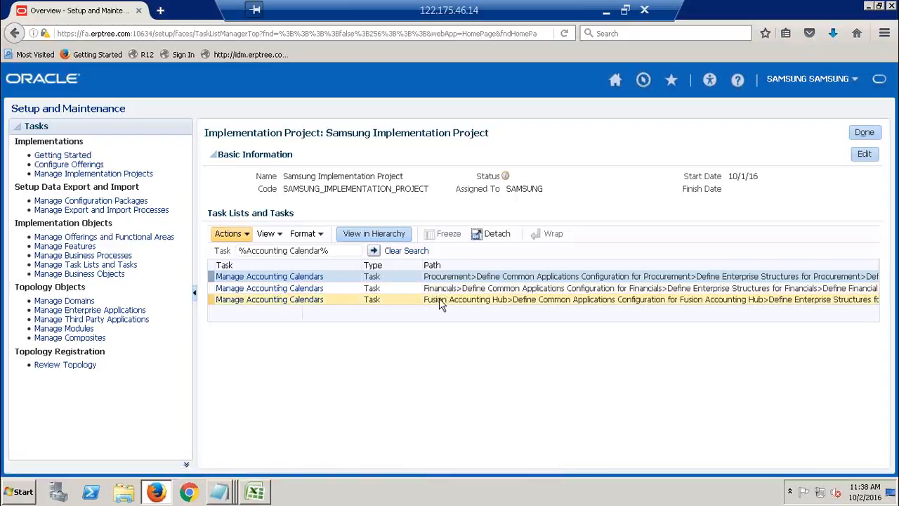
left_click(301, 291)
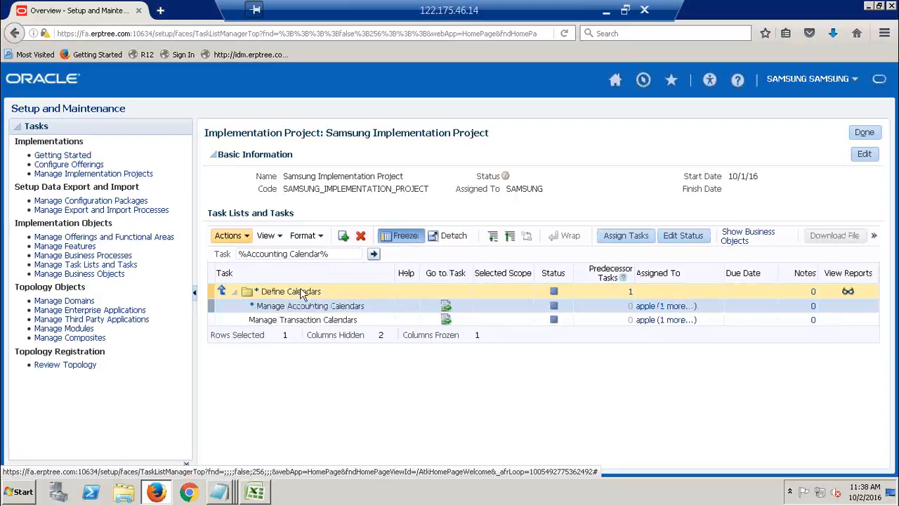
left_click(446, 309)
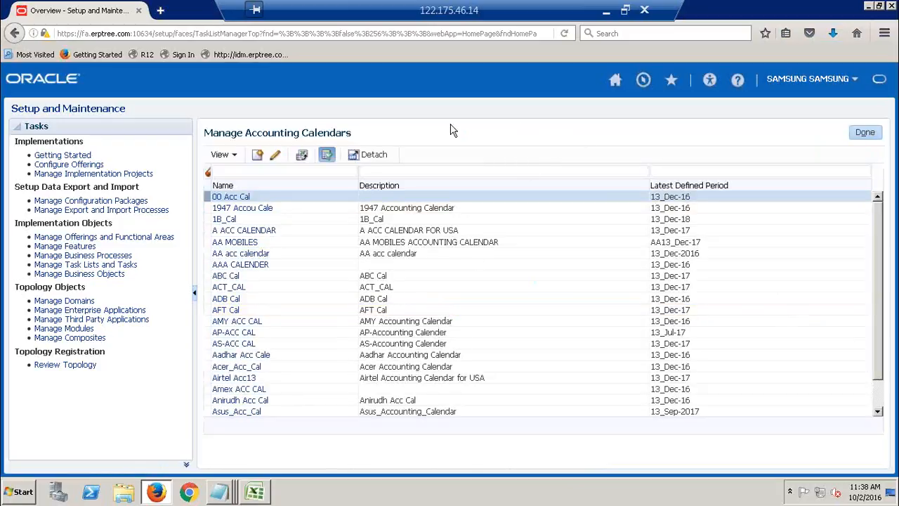
Begin a new accounting calendar on the blank Create Accounting Calendar: Calendar Options page.
left_click(258, 156)
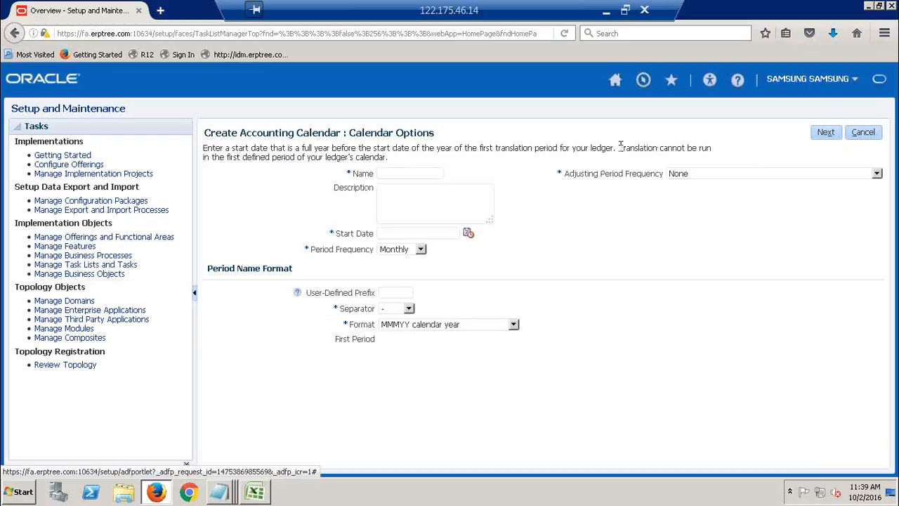
left_click_drag(618, 149, 631, 156)
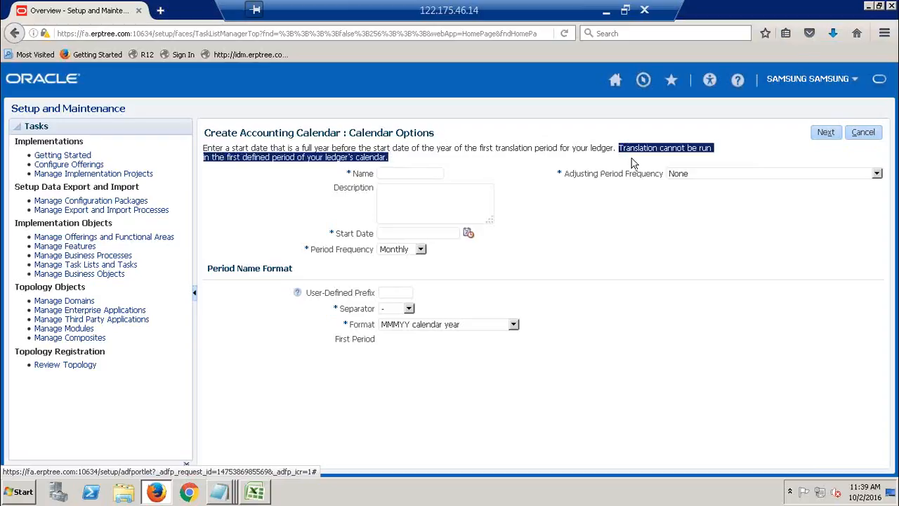
left_click(513, 165)
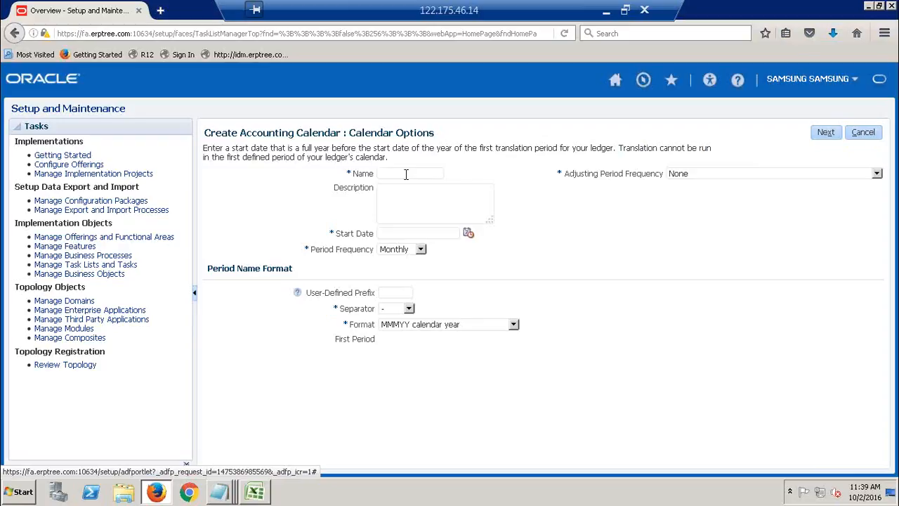
Enter SAMSUNG13 as the calendar name and 'SAMSUNG Accounting Calendar for US' as its description.
left_click(406, 174)
type("S")
type("AMSUNG")
type("13")
type("SAMSUNG A")
type("ccounting C")
type("alendar for ")
type("US")
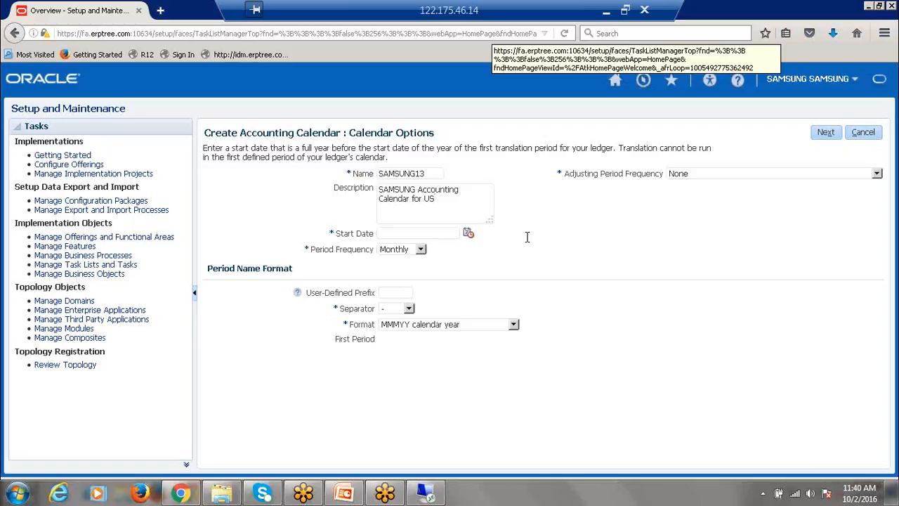
Set the calendar's start date to 1/1/16 (January 1, 2016).
left_click(468, 232)
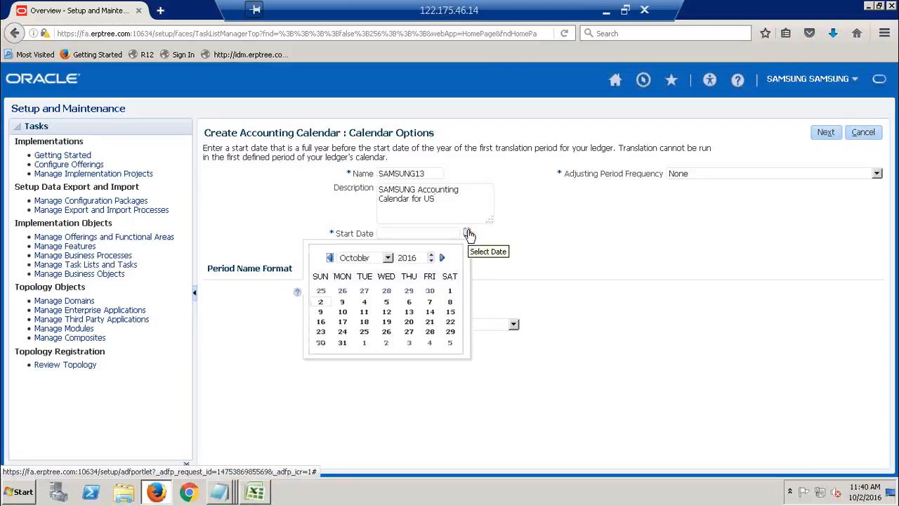
left_click(388, 258)
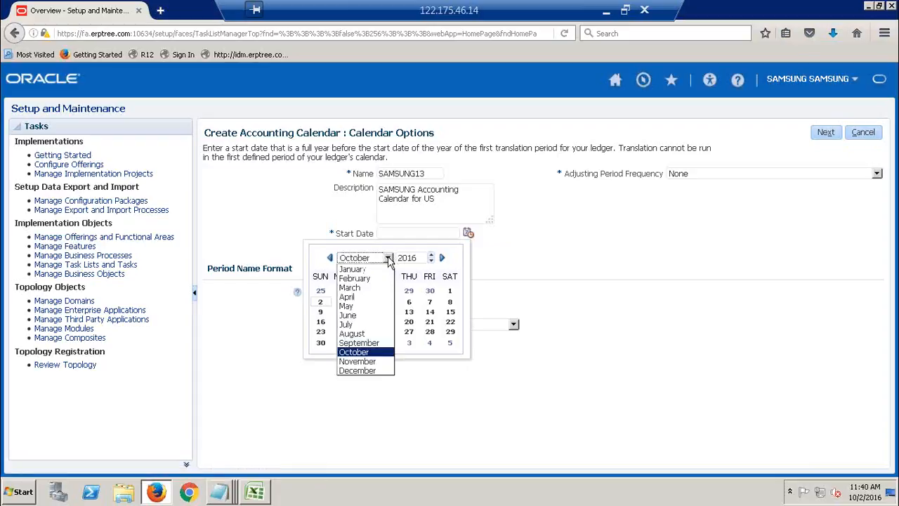
left_click(359, 269)
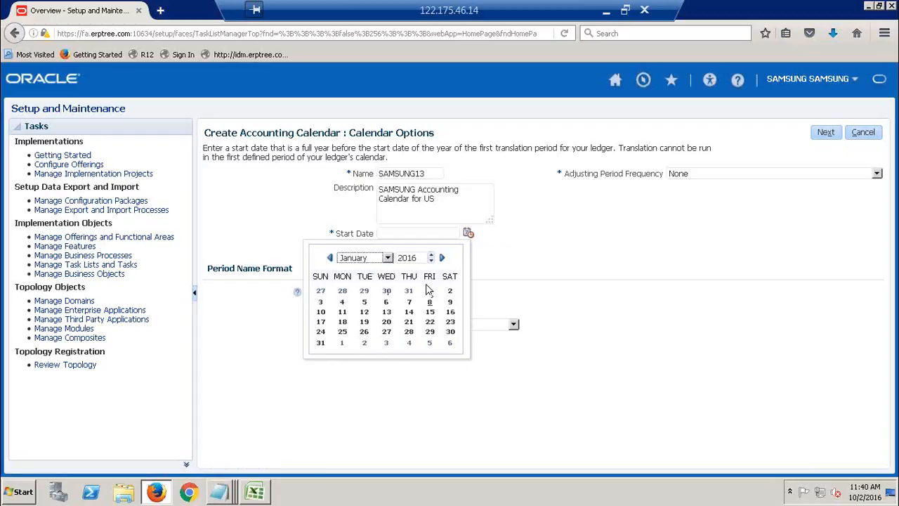
left_click(429, 291)
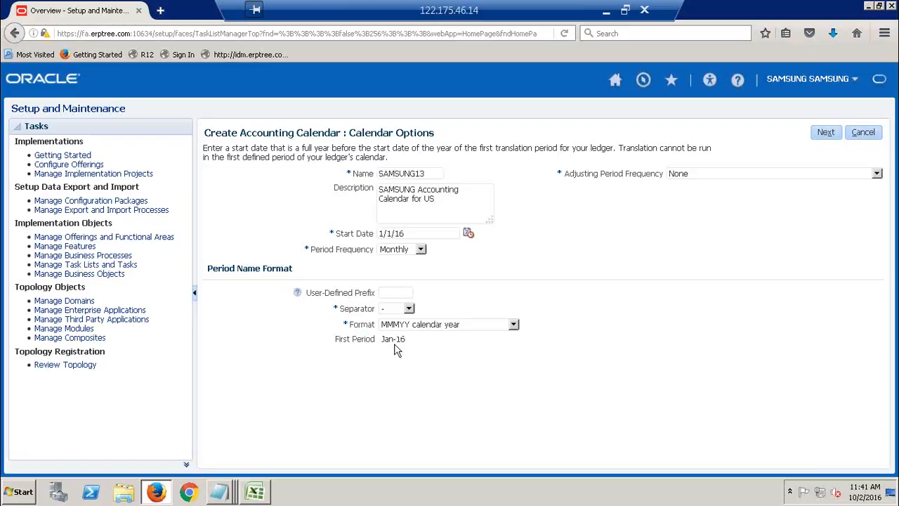
Keep the MMMYY calendar year period name format and set Adjusting Period Frequency to Once at year end.
left_click(514, 325)
left_click(463, 351)
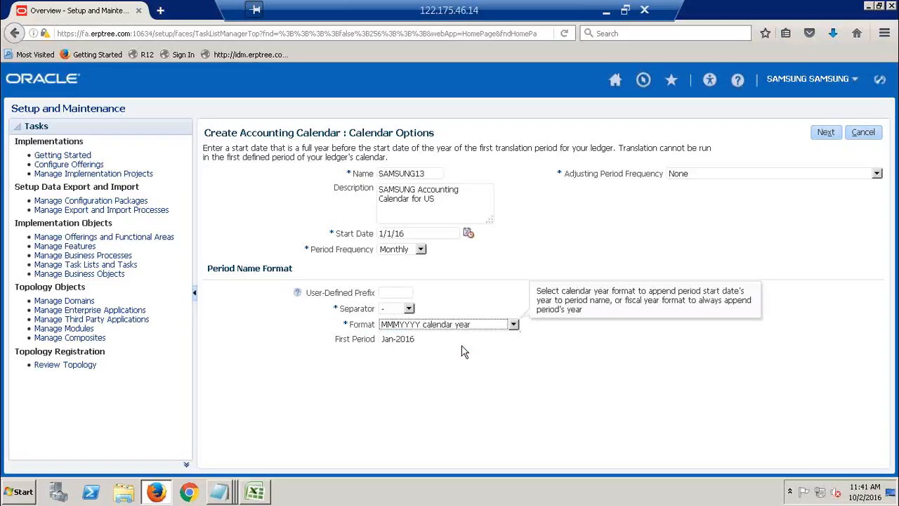
left_click(513, 326)
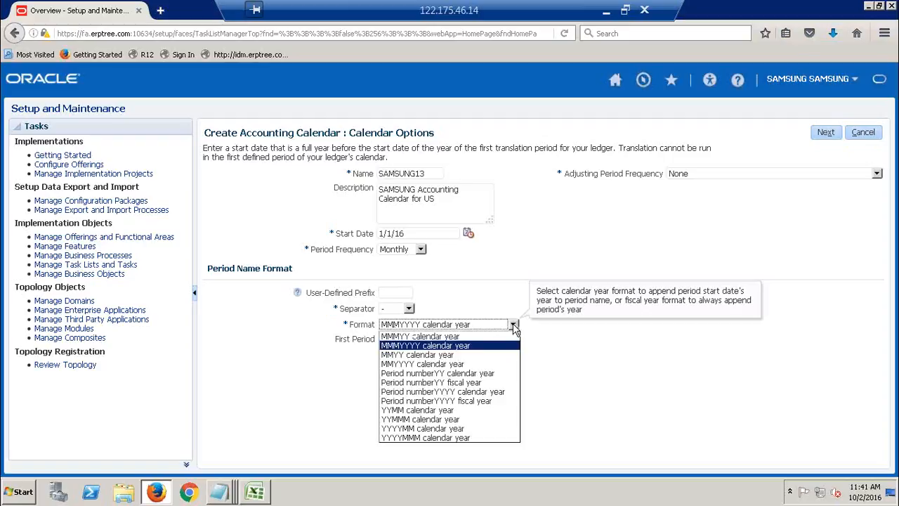
left_click(445, 336)
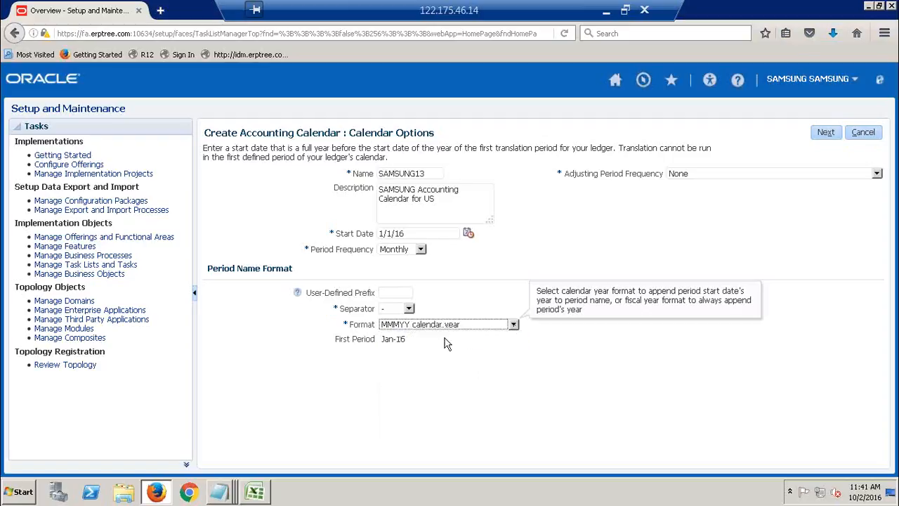
left_click(472, 368)
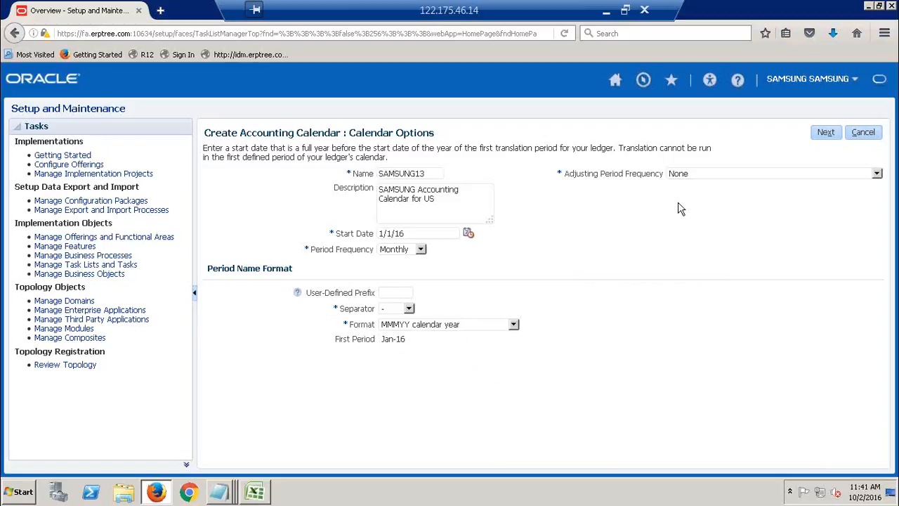
left_click(876, 174)
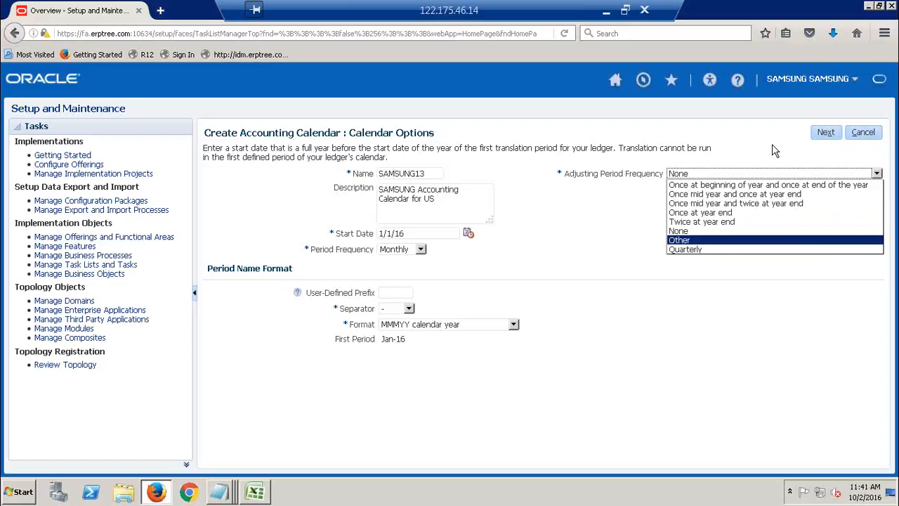
left_click(712, 217)
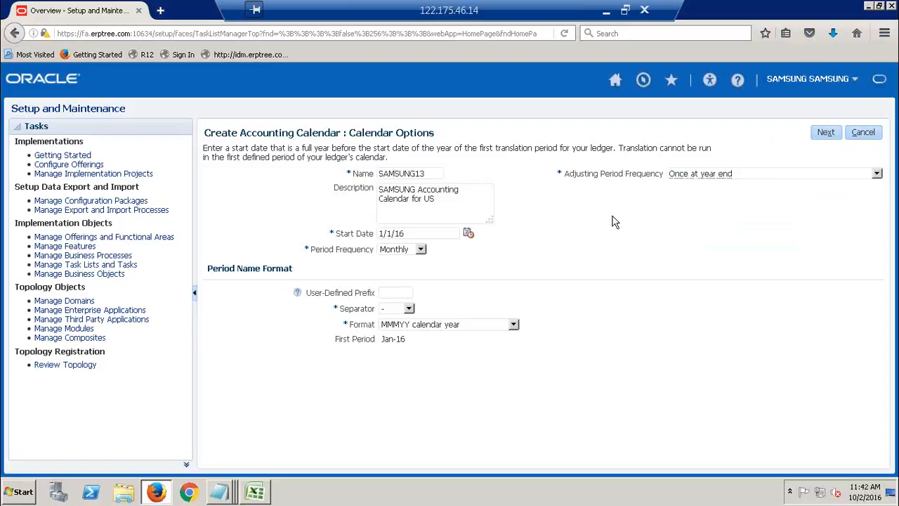
Review the generated Jan-16 to Dec-16 period details and save SAMSUNG13.
left_click(826, 133)
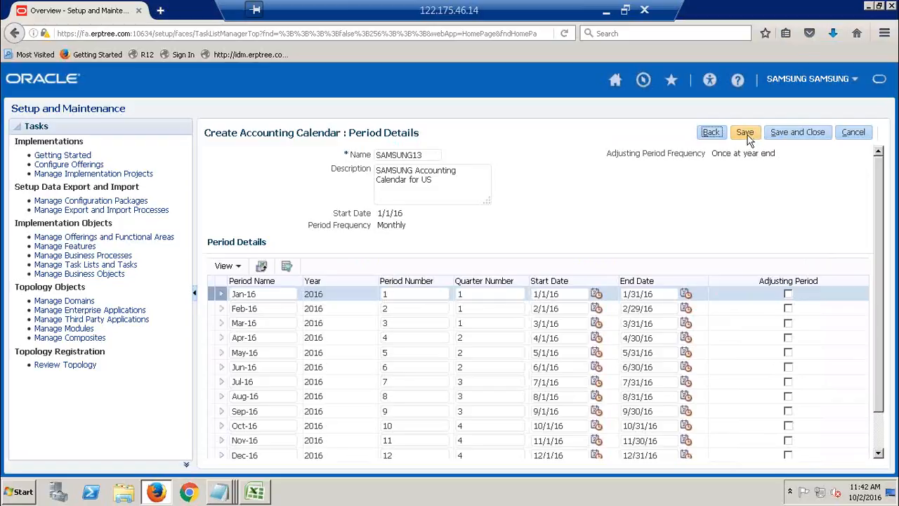
left_click(796, 132)
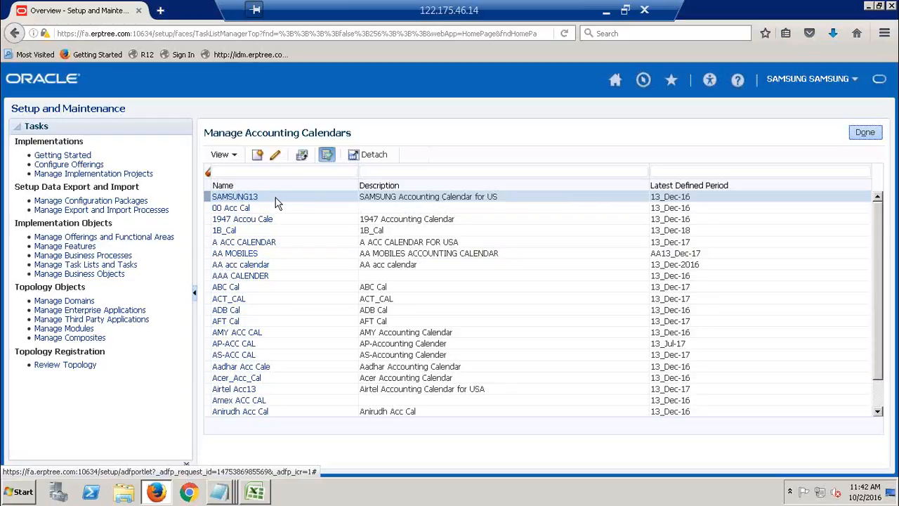
Edit SAMSUNG13, add the 2017 year of periods, and save it.
left_click(274, 154)
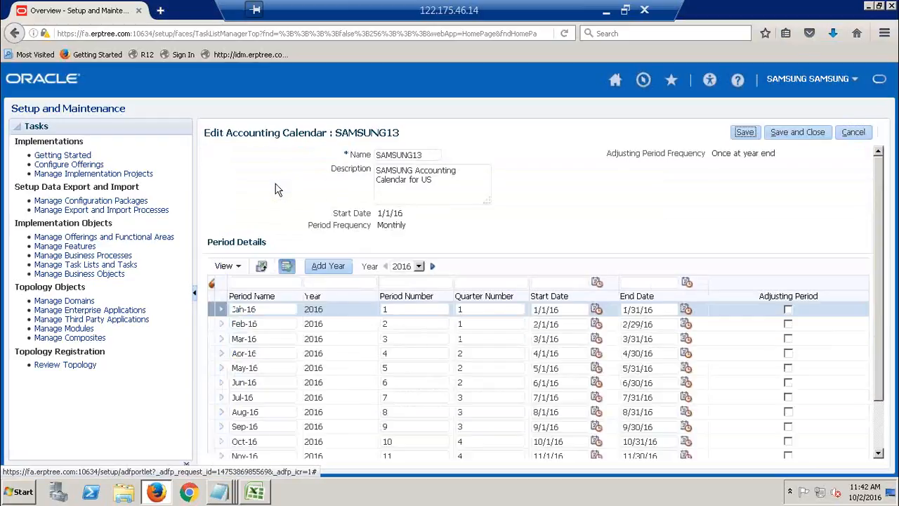
left_click(327, 271)
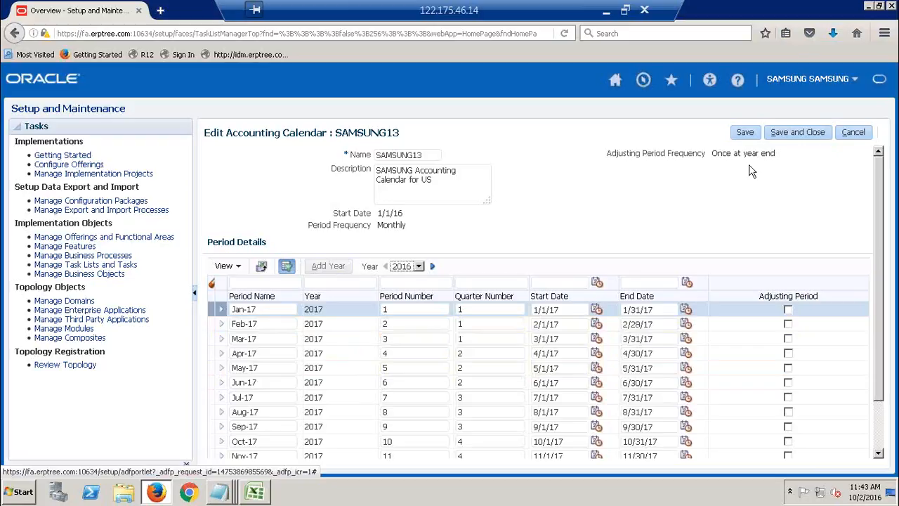
left_click(794, 131)
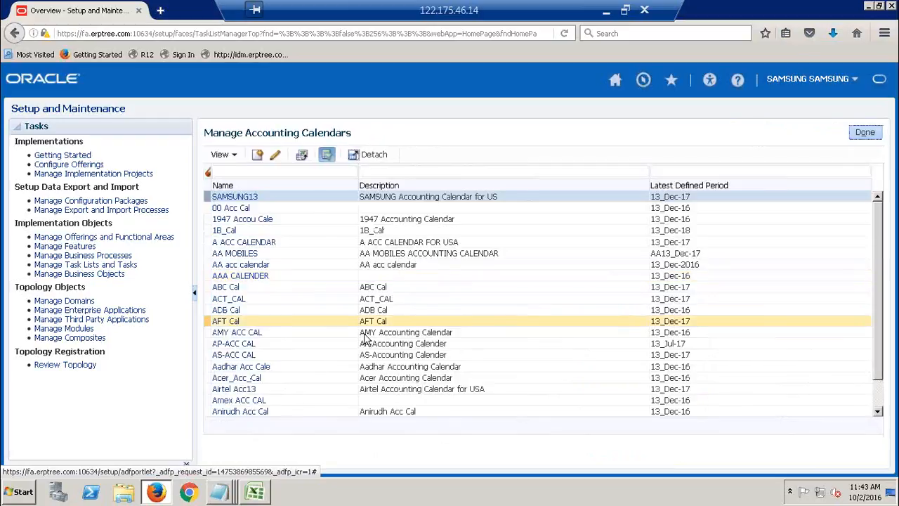
Leave the Notepad windows and return to the Manage Accounting Calendars list.
left_click(220, 492)
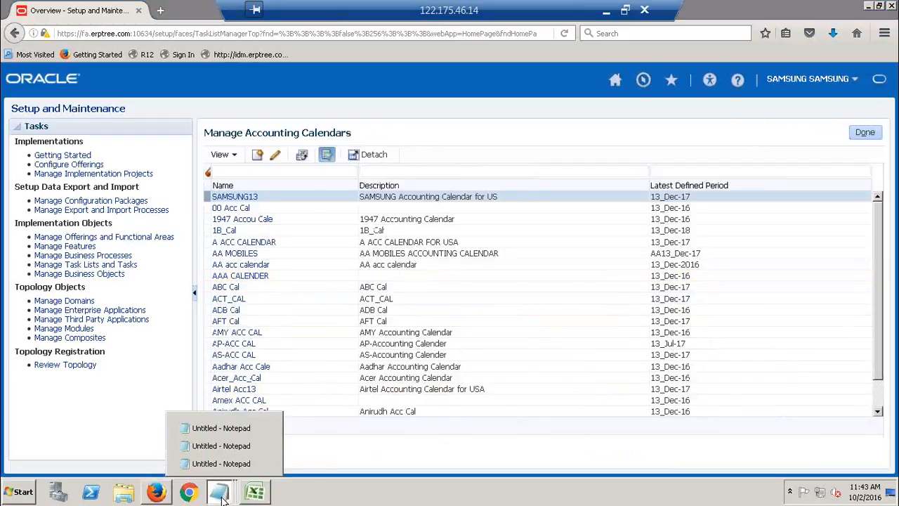
left_click(542, 72)
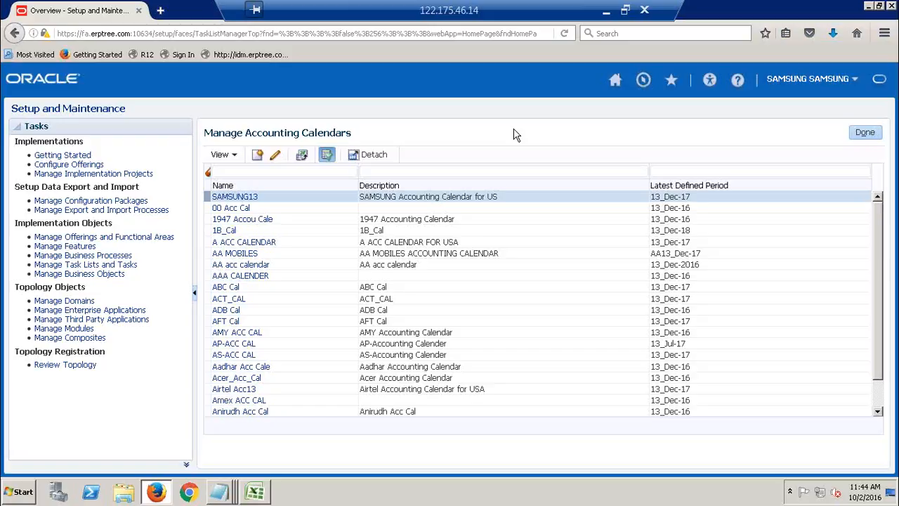
Change the task filter to %Currencies% and open Manage Currencies from the search results.
left_click(866, 135)
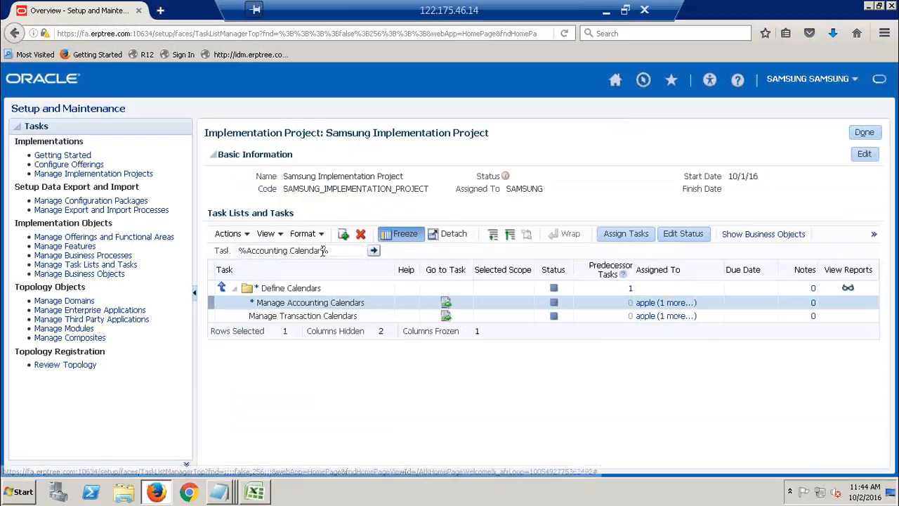
left_click_drag(323, 252, 247, 245)
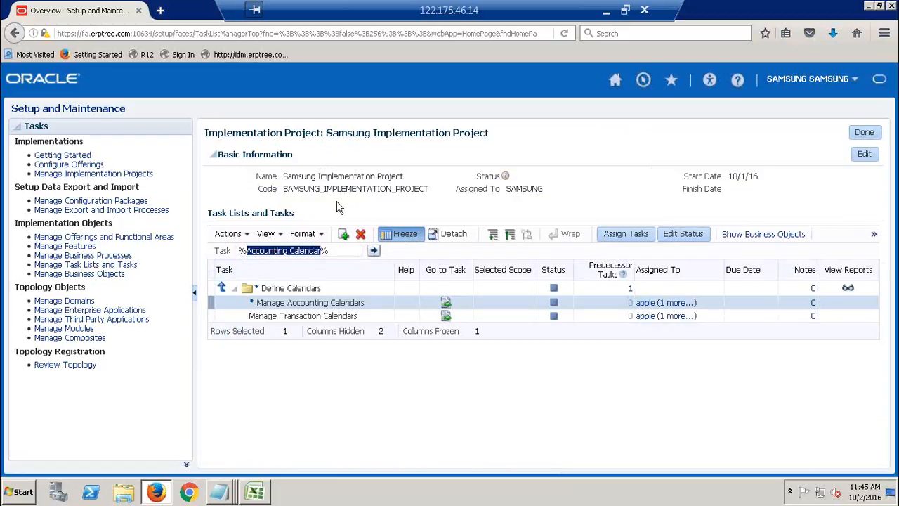
type("c")
key("BackSpace")
type("C")
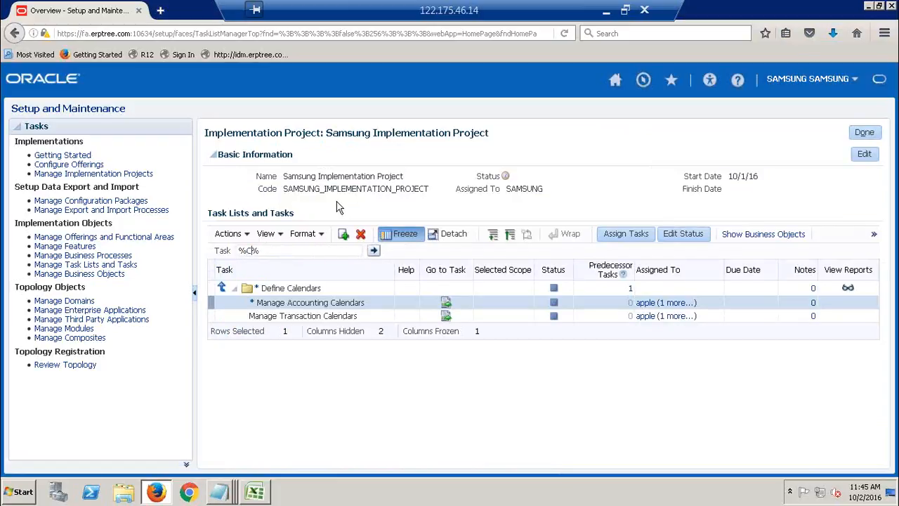
type("urrencies")
left_click(375, 252)
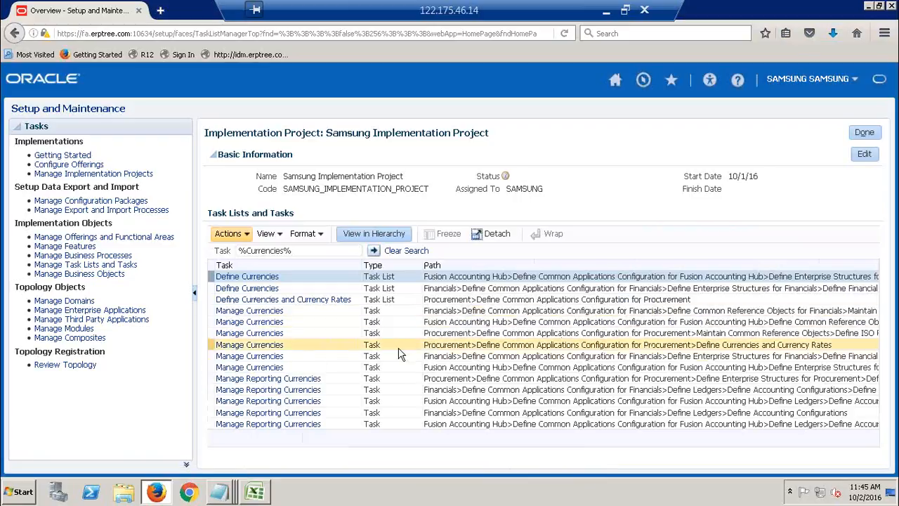
left_click(270, 358)
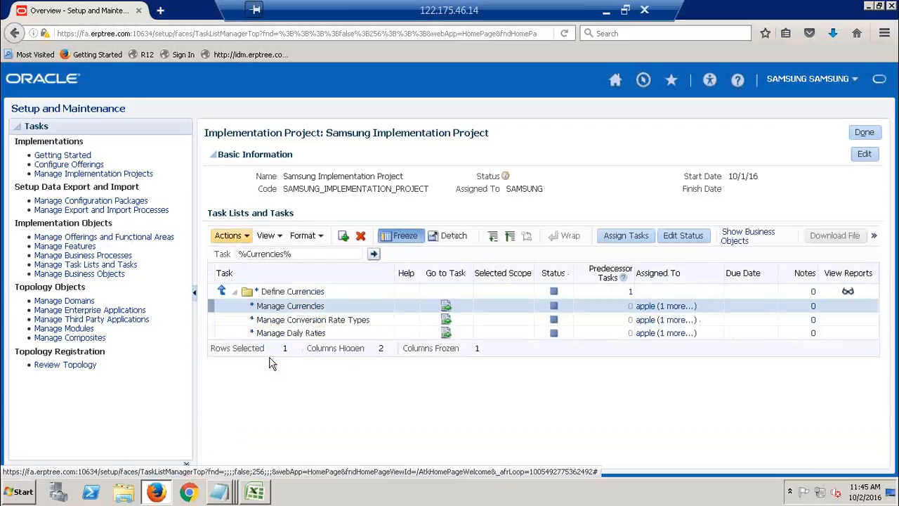
Open Manage Currencies and search for currency code USD.
left_click(446, 308)
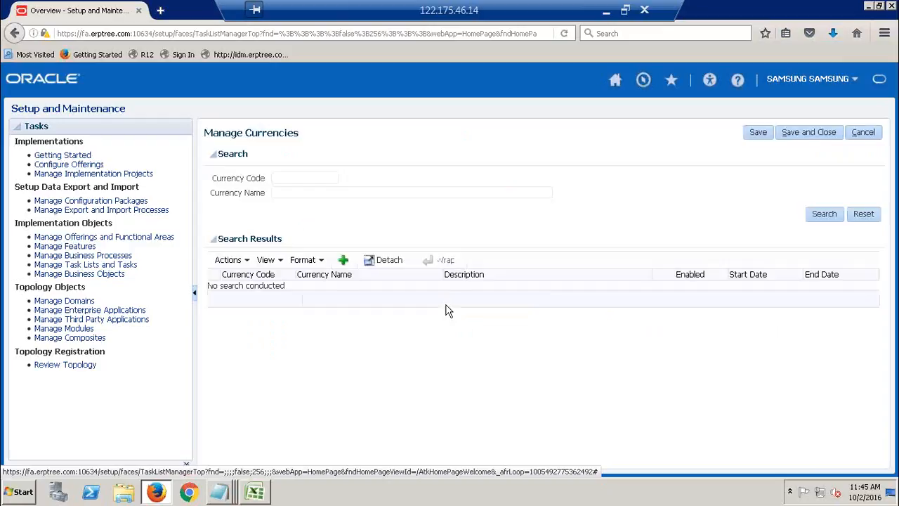
left_click(305, 179)
type("USD")
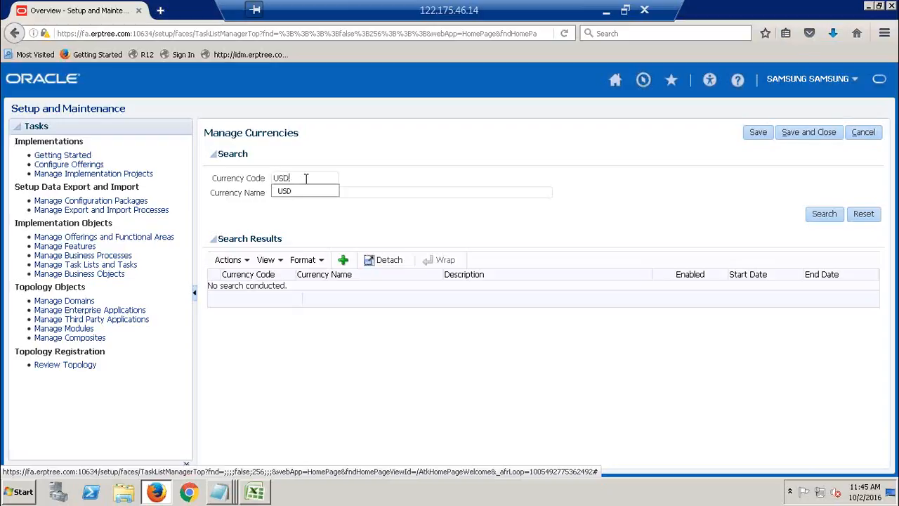
left_click(834, 216)
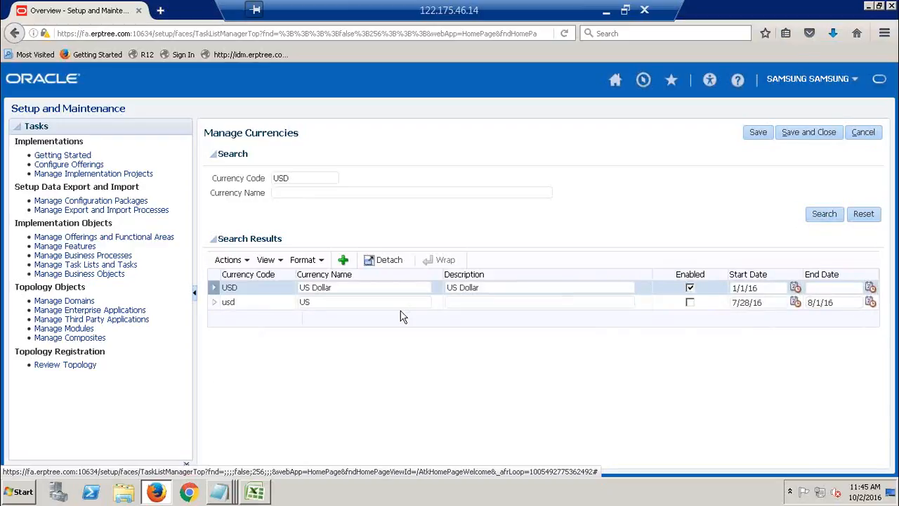
Review the USD currency's name and description fields, then save and close Manage Currencies.
left_click(369, 302)
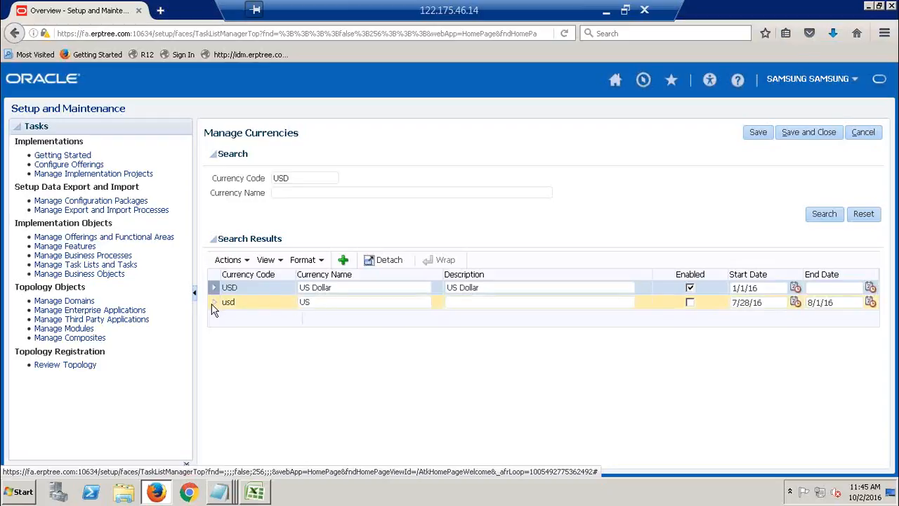
left_click(247, 263)
left_click(405, 205)
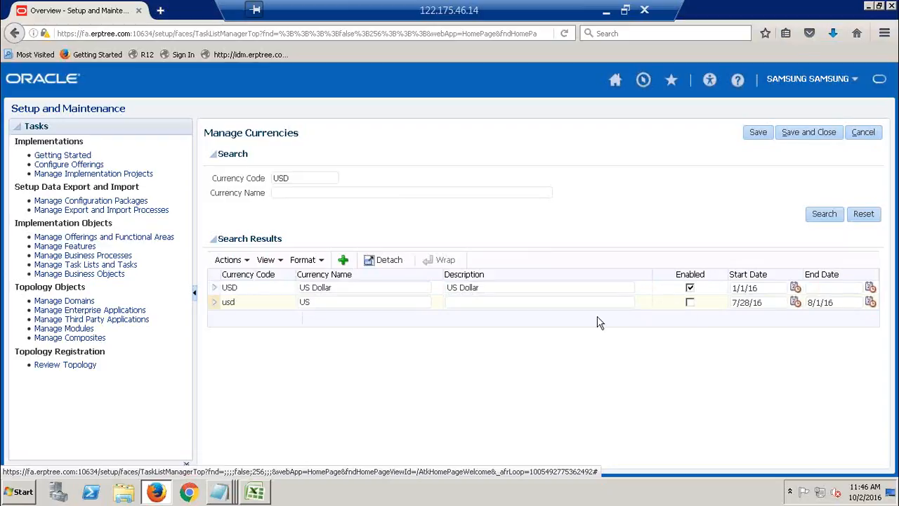
left_click(361, 287)
left_click(361, 287)
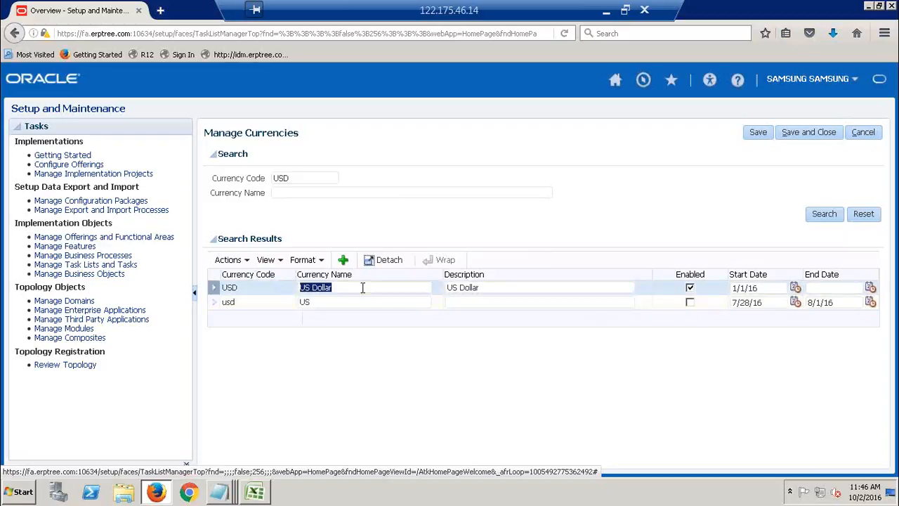
left_click(509, 282)
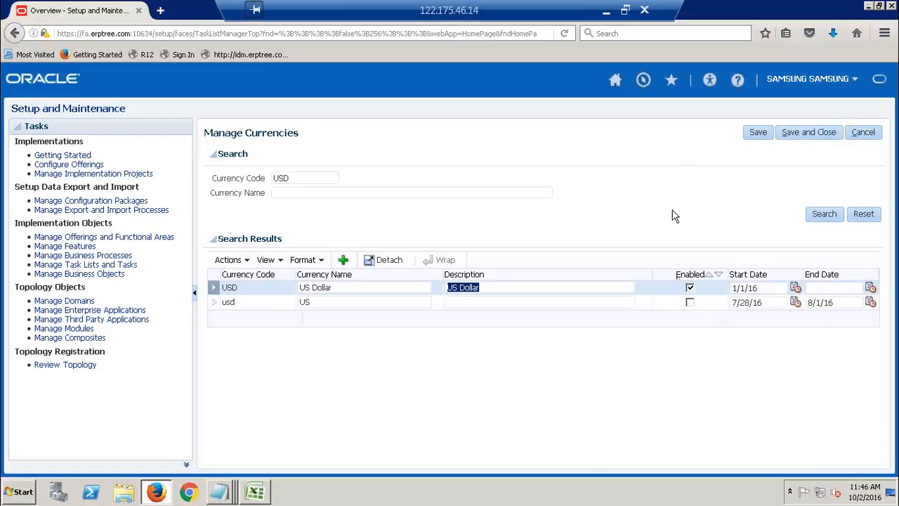
left_click(818, 135)
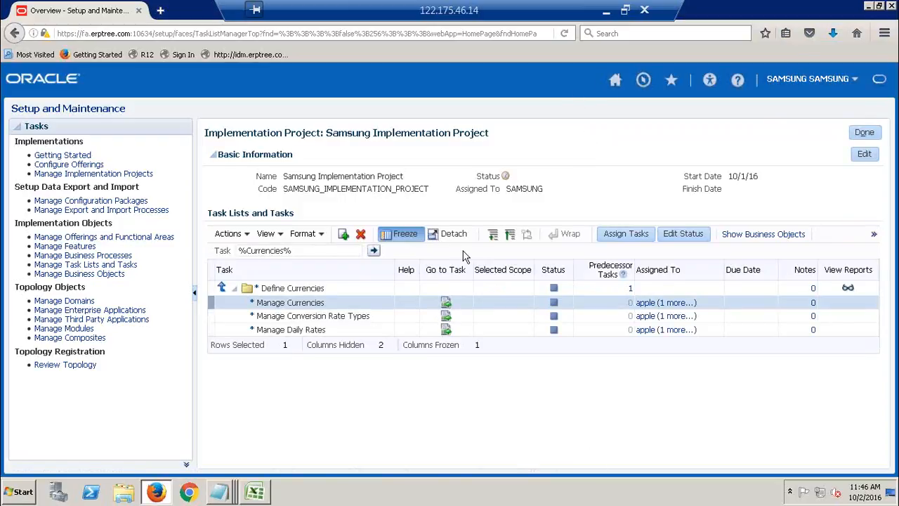
Launch Notepad full screen and enter 'Create Value Sets' as the first line.
left_click(21, 495)
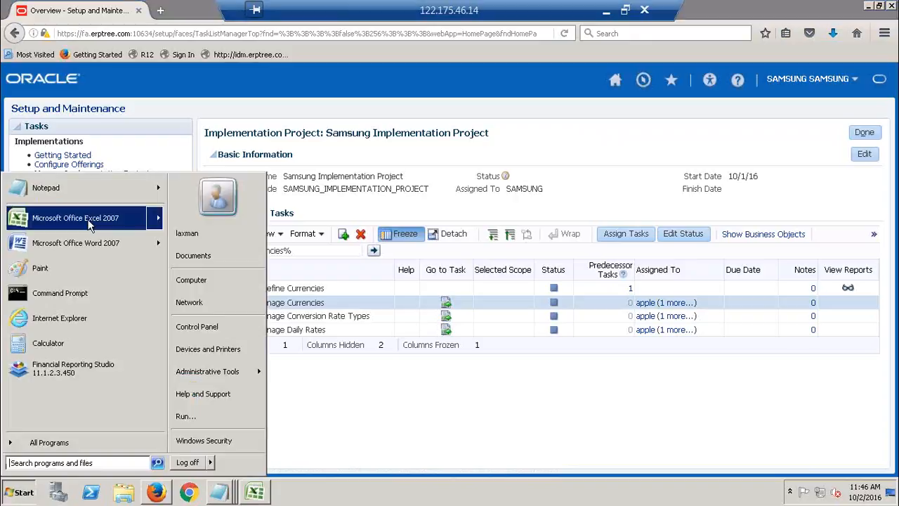
left_click(46, 188)
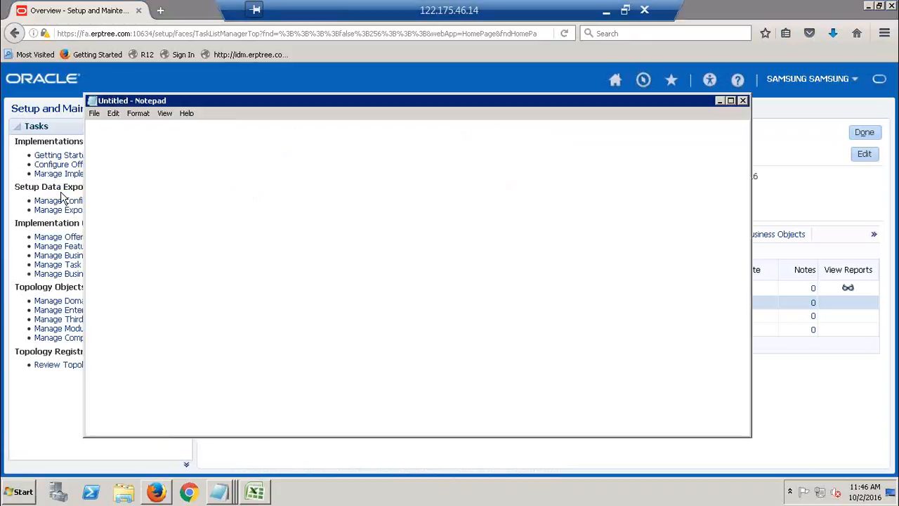
double_click(270, 101)
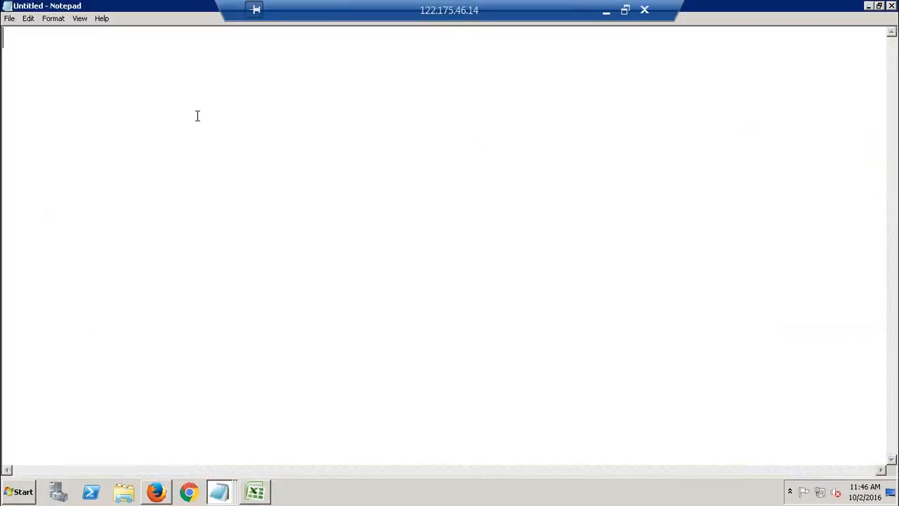
type("Creat")
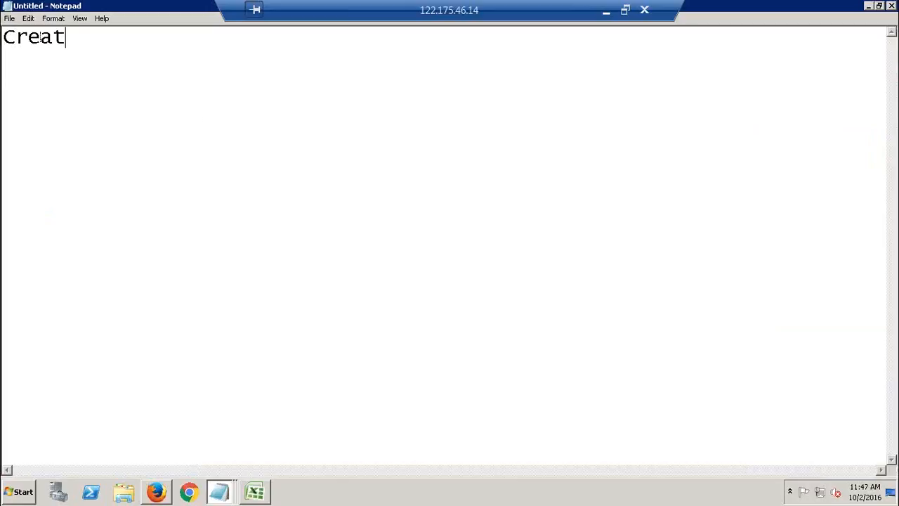
type("e Val")
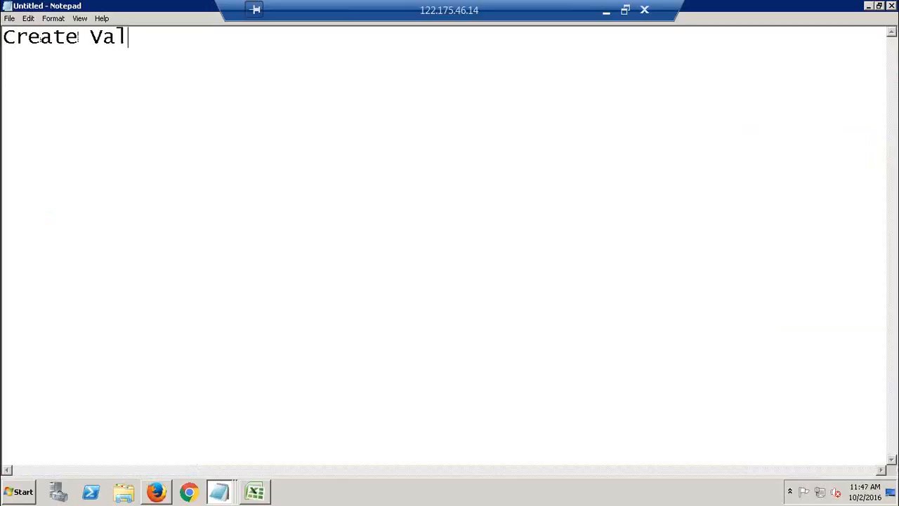
type("ue Sets")
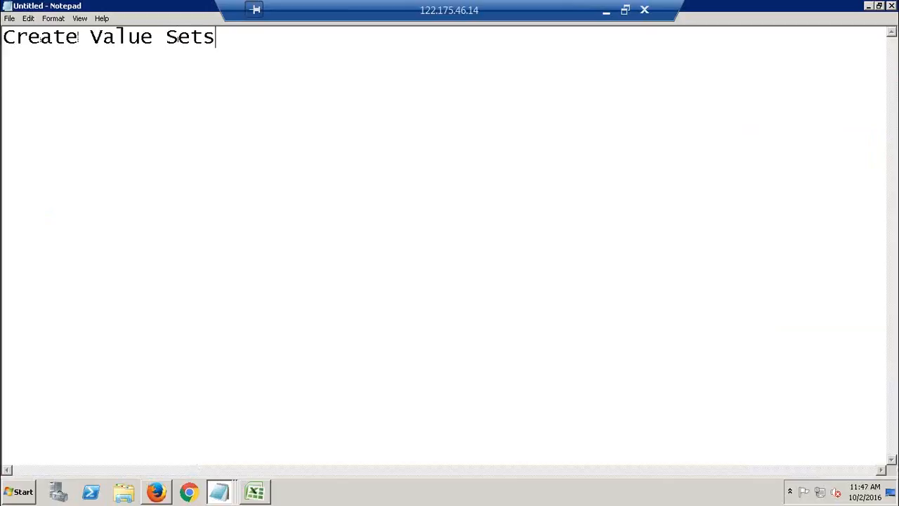
key("Return")
Add the lines 'Create Chart of Accounts Structure' and 'Create Chart of Accounts Instance'.
type("Create C")
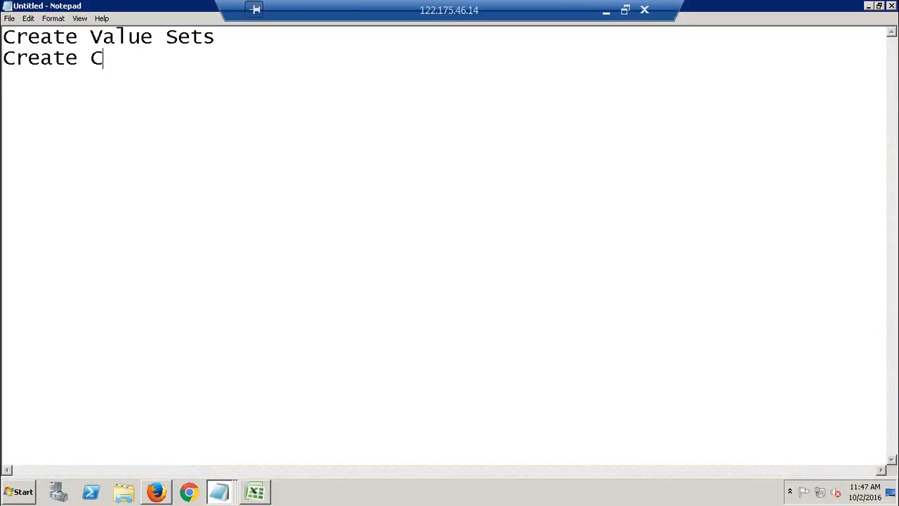
type("hart of ACCOU")
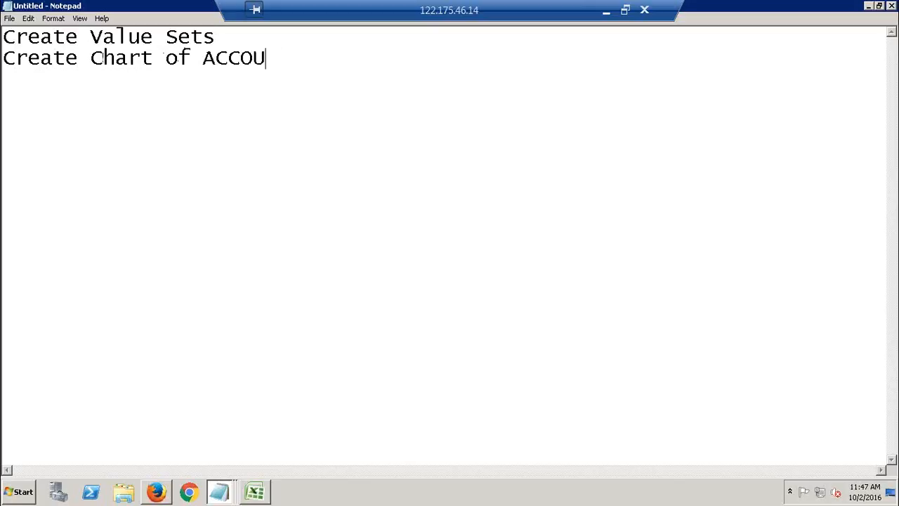
key("BackSpace")
key("BackSpace")
key("BackSpace")
key("BackSpace")
key("BackSpace")
type("a")
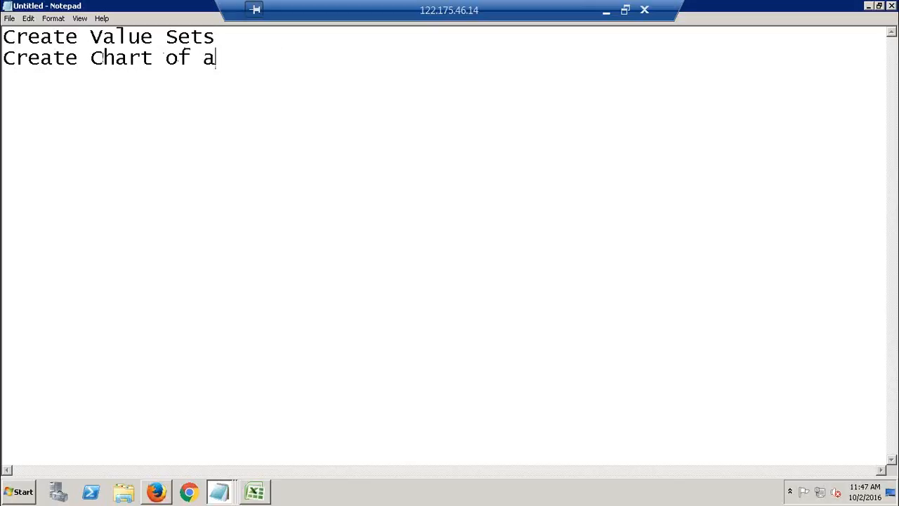
key("BackSpace")
type("Account")
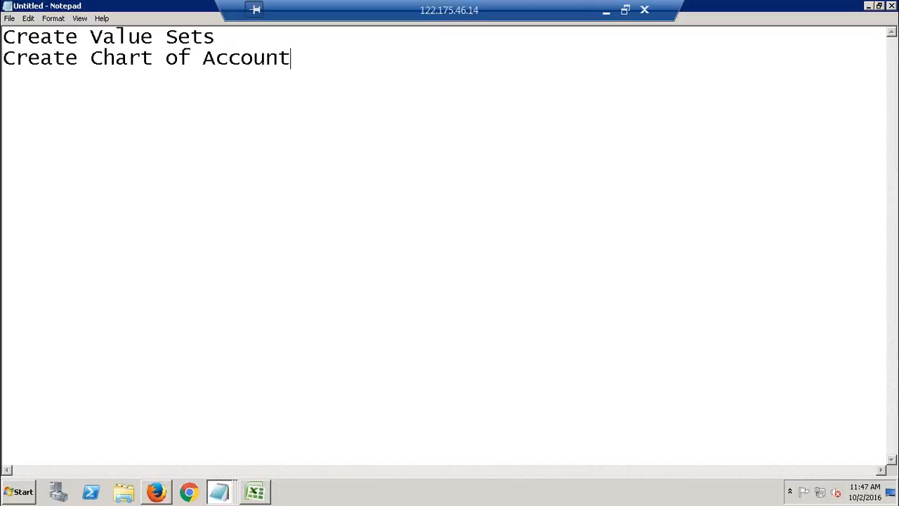
type("s STRU")
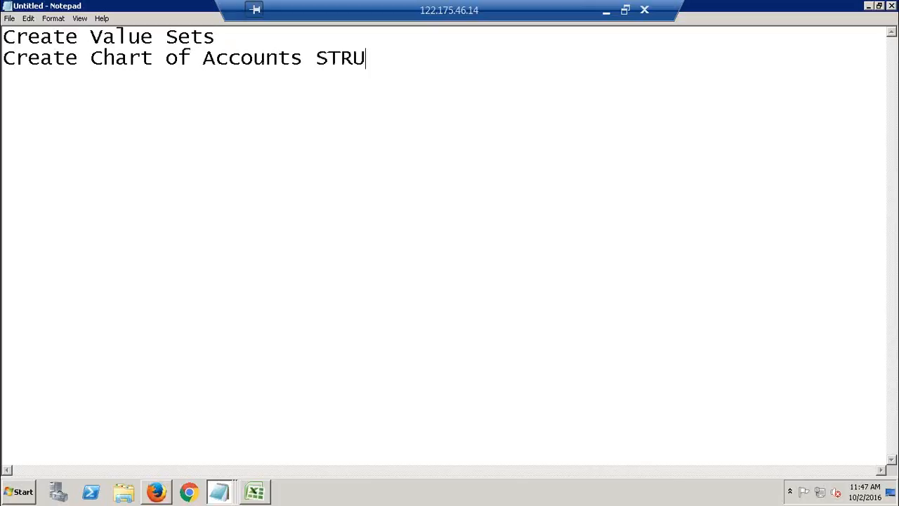
key("BackSpace")
key("BackSpace")
key("BackSpace")
type("T")
key("BackSpace")
type("tructure")
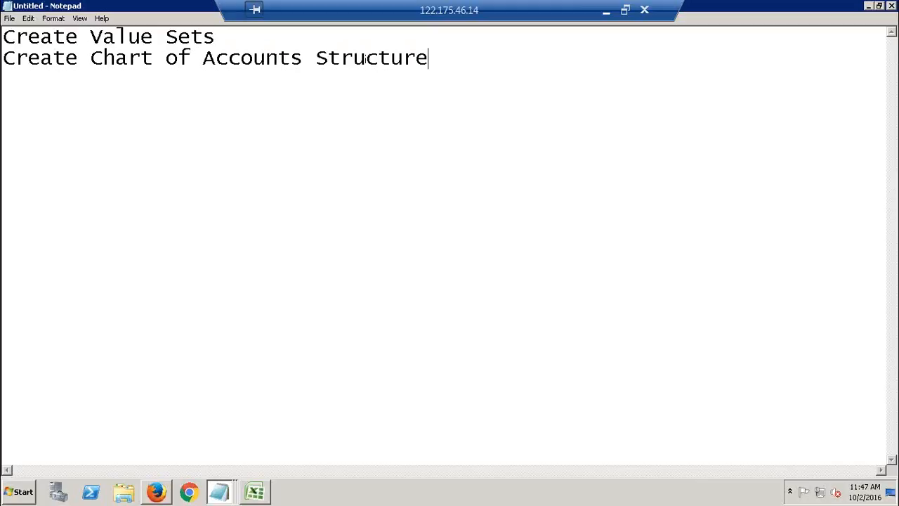
key("Return")
type("Create Chart ")
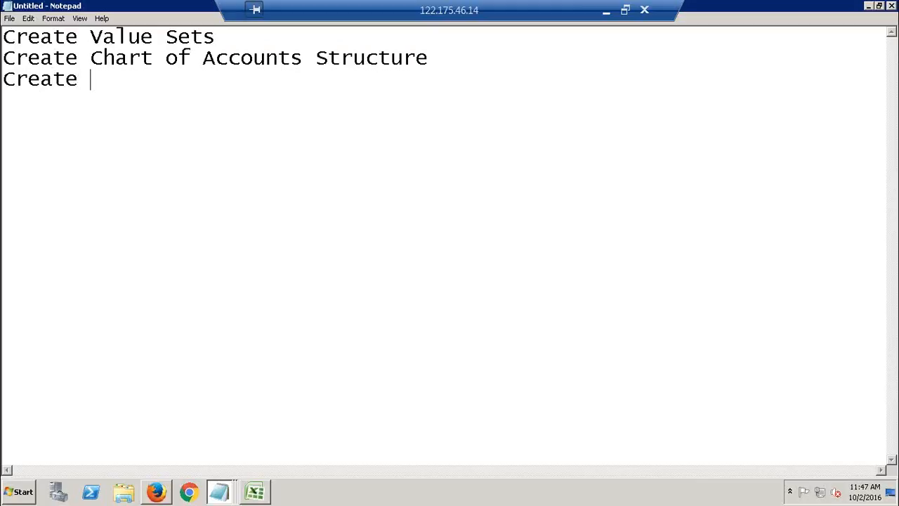
type("o")
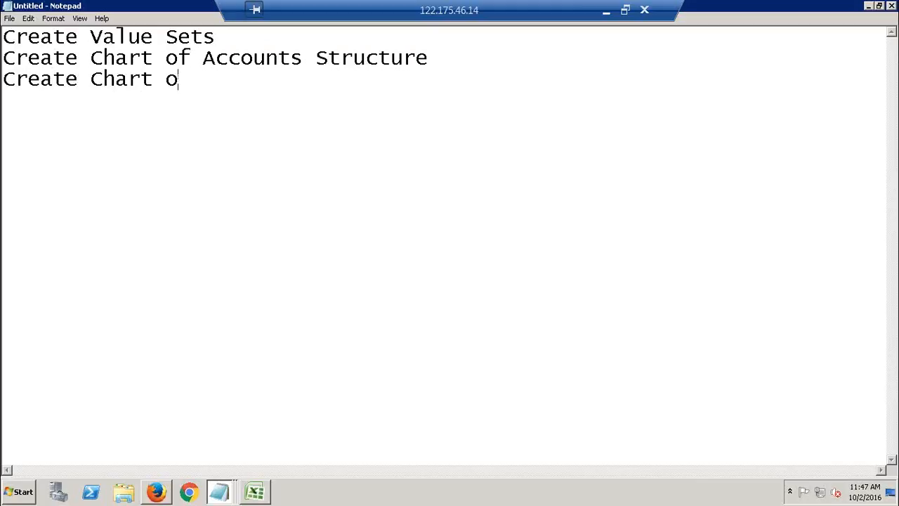
type("f Account")
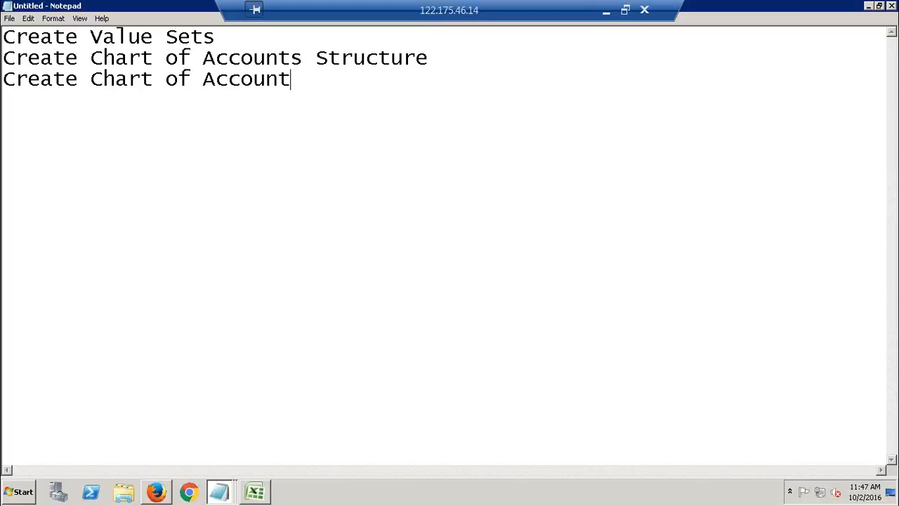
type("s Instance")
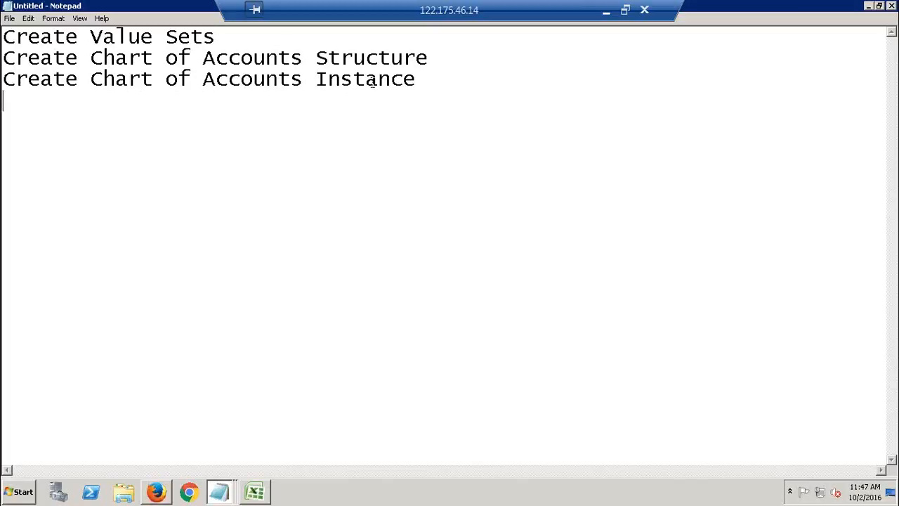
Add sub-points '- Segments' and '- Segment Lables' under the structure line, dropping 'Flexfield Qualifiers'.
left_click(436, 61)
key("Return")
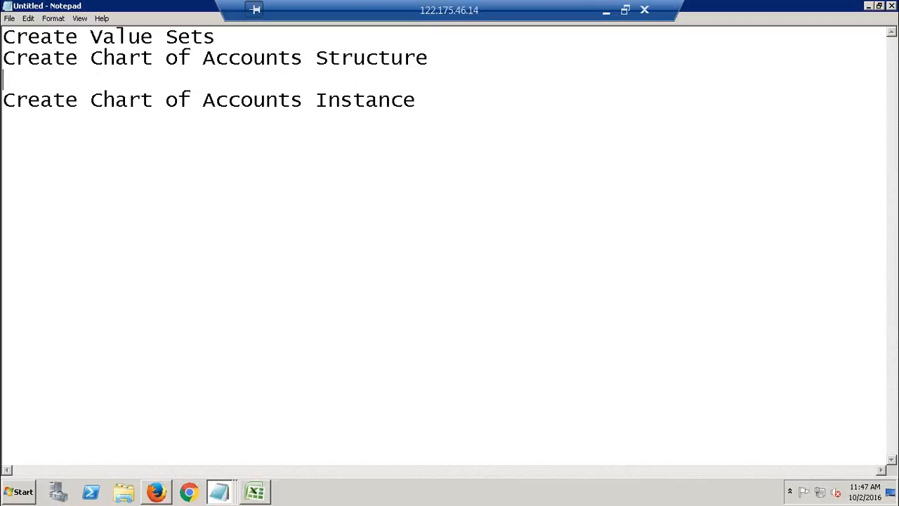
type("- Segments")
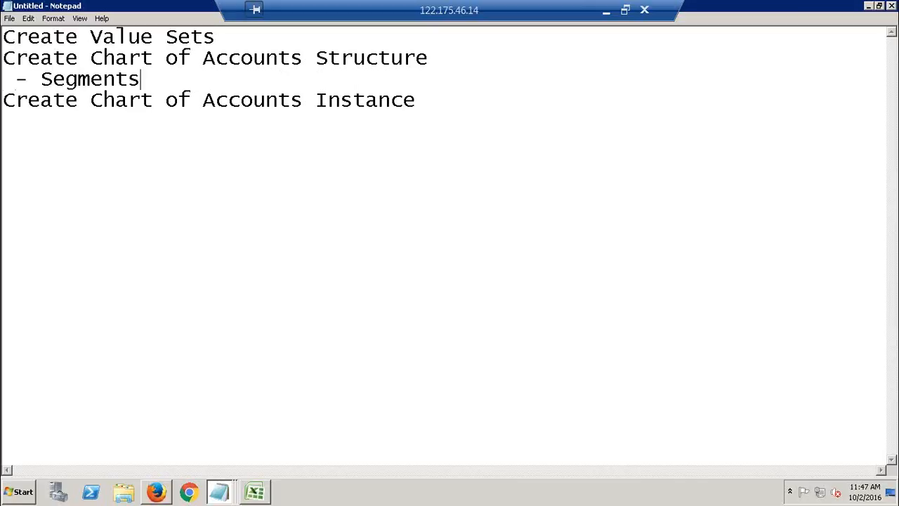
key("Return")
type("-")
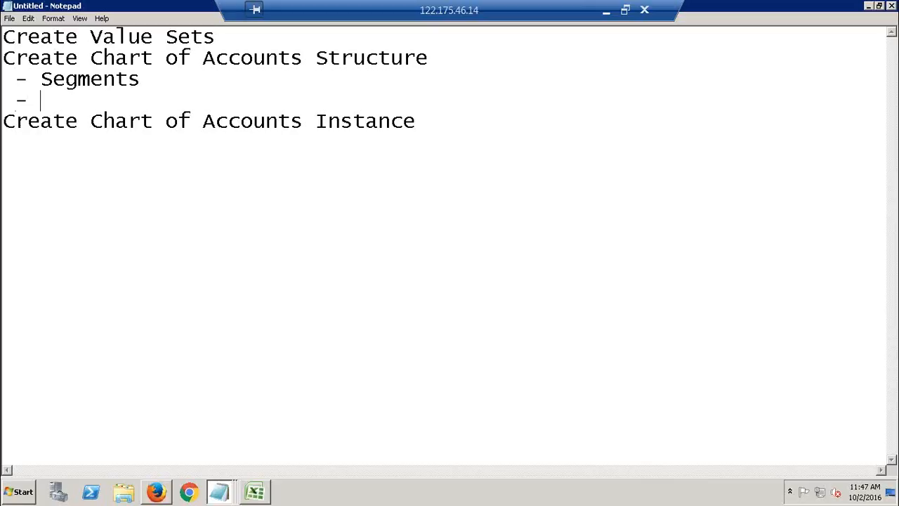
type(" Flexf")
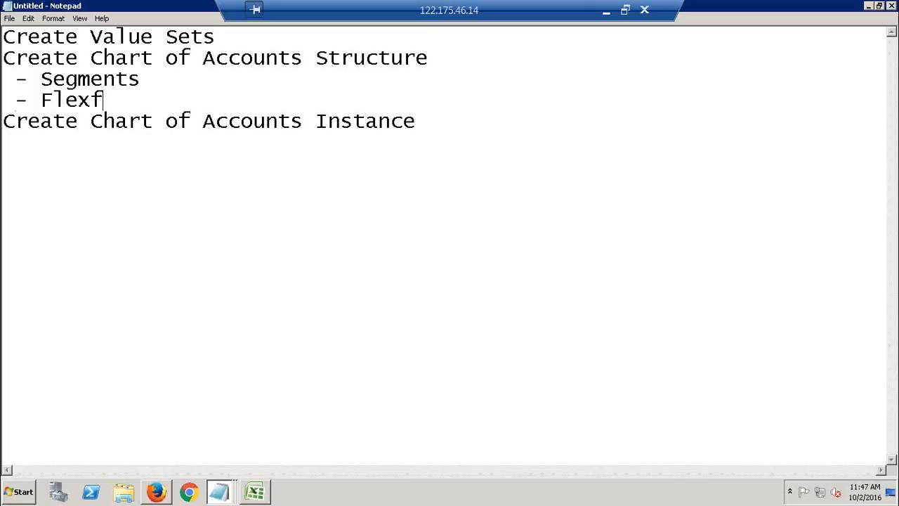
type("ield Qualifiers")
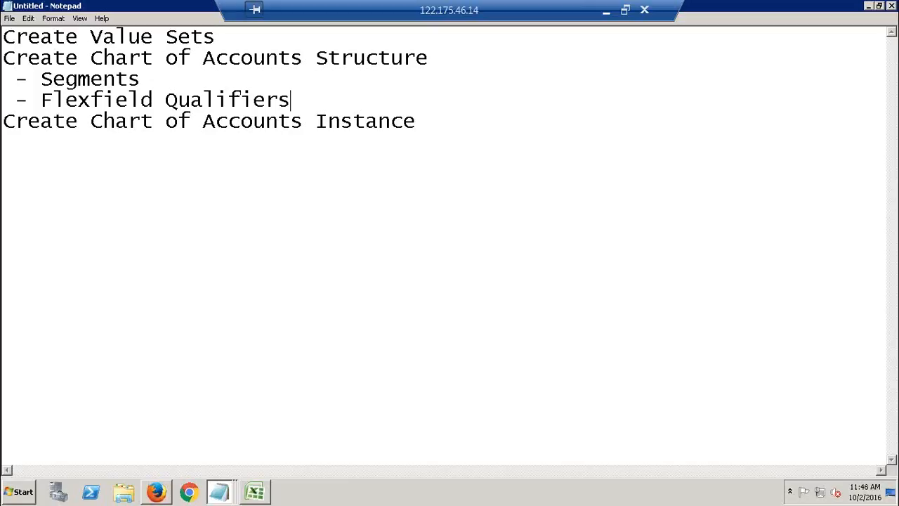
type("- Segment ")
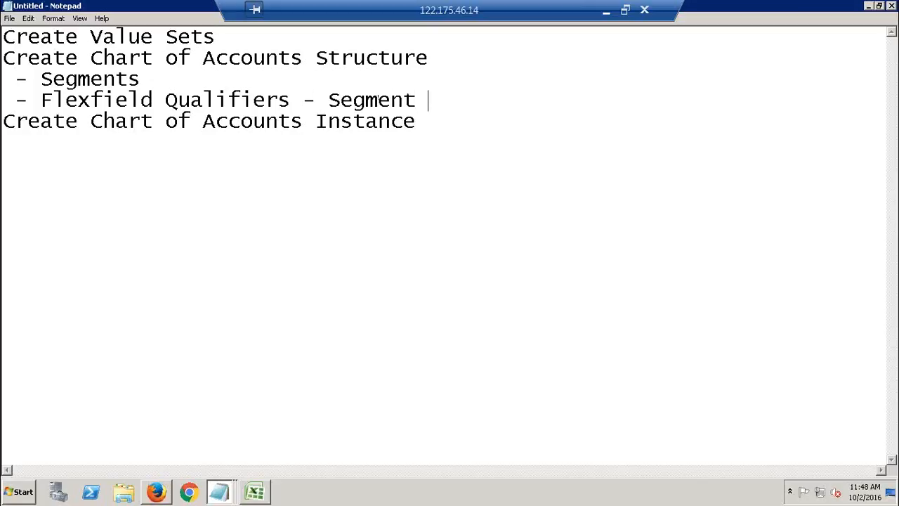
type("Lables")
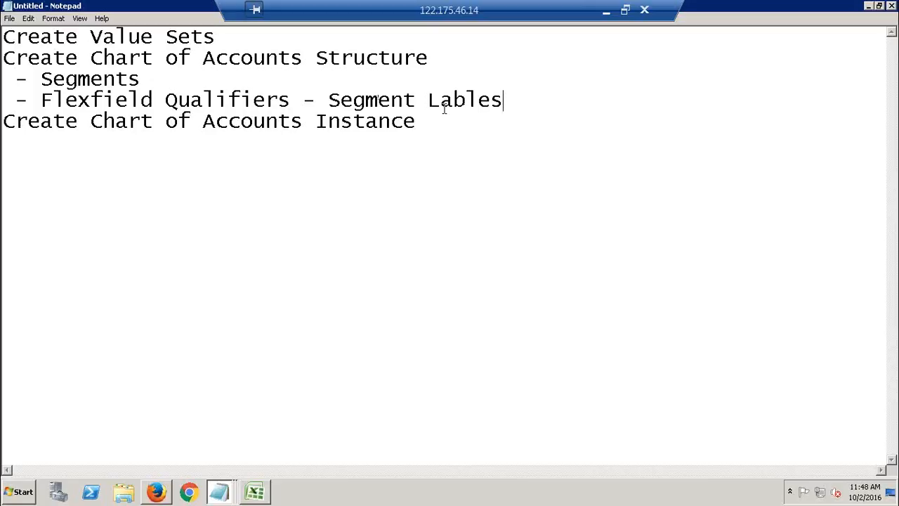
left_click(330, 100)
key("BackSpace")
key("BackSpace")
key("BackSpace")
key("BackSpace")
key("BackSpace")
key("BackSpace")
key("BackSpace")
key("BackSpace")
key("BackSpace")
key("BackSpace")
key("BackSpace")
key("BackSpace")
key("BackSpace")
key("BackSpace")
key("BackSpace")
key("BackSpace")
key("BackSpace")
key("BackSpace")
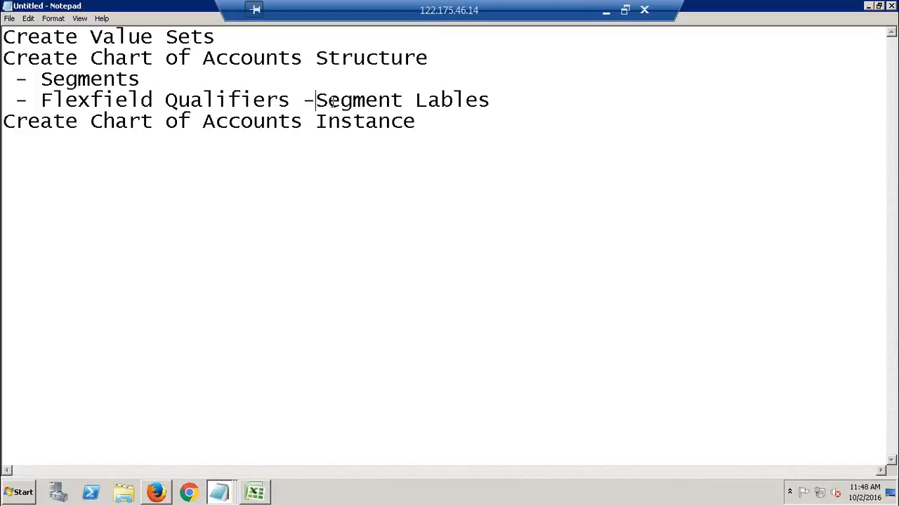
key("BackSpace")
key("BackSpace")
key("BackSpace")
key("BackSpace")
key("BackSpace")
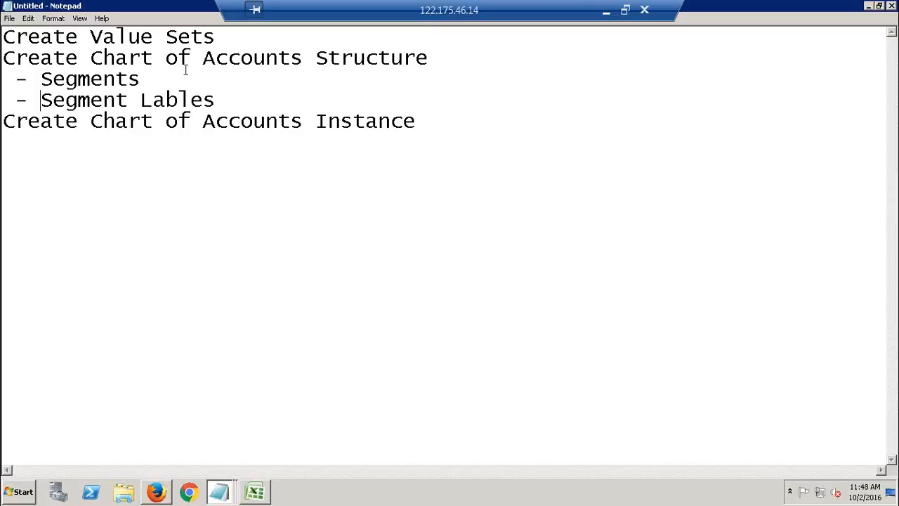
Highlight Segments, Value Sets and Segment Lables, then remove a stray S before 'Instance'.
left_click_drag(144, 79, 52, 79)
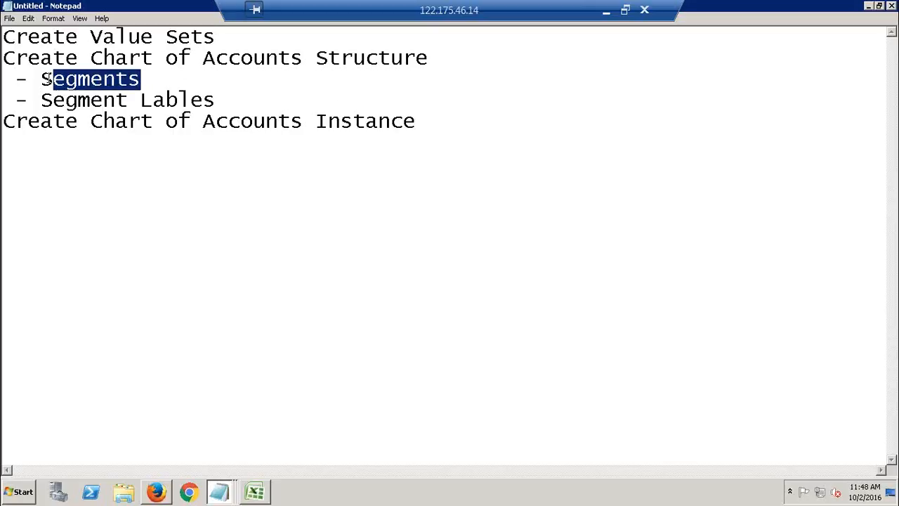
left_click_drag(219, 37, 90, 37)
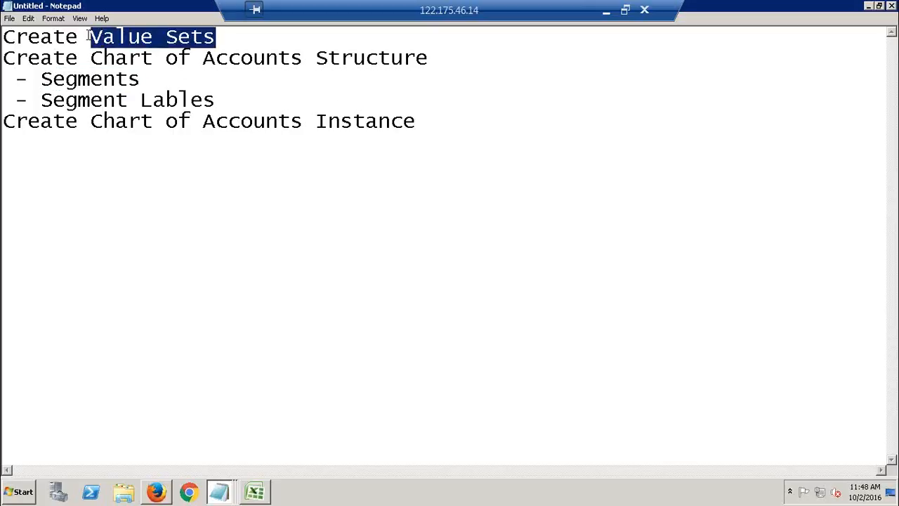
left_click_drag(222, 99, 42, 101)
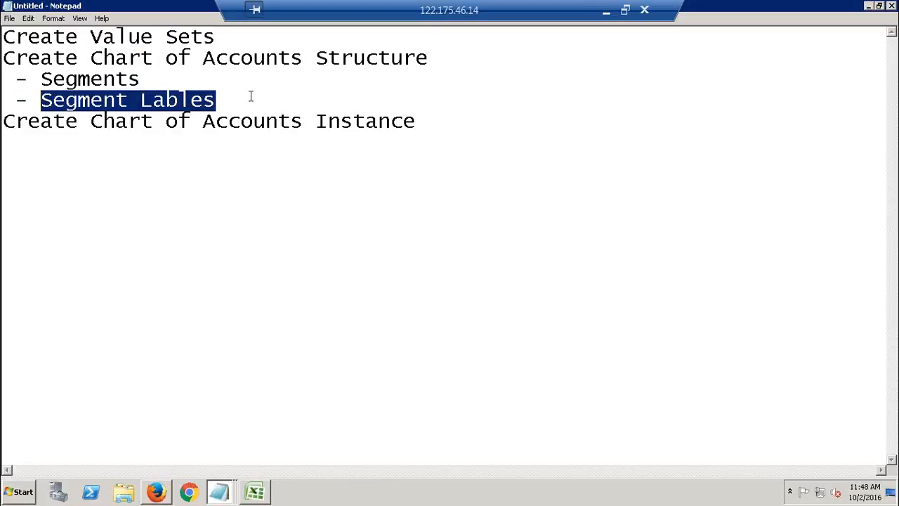
left_click(434, 122)
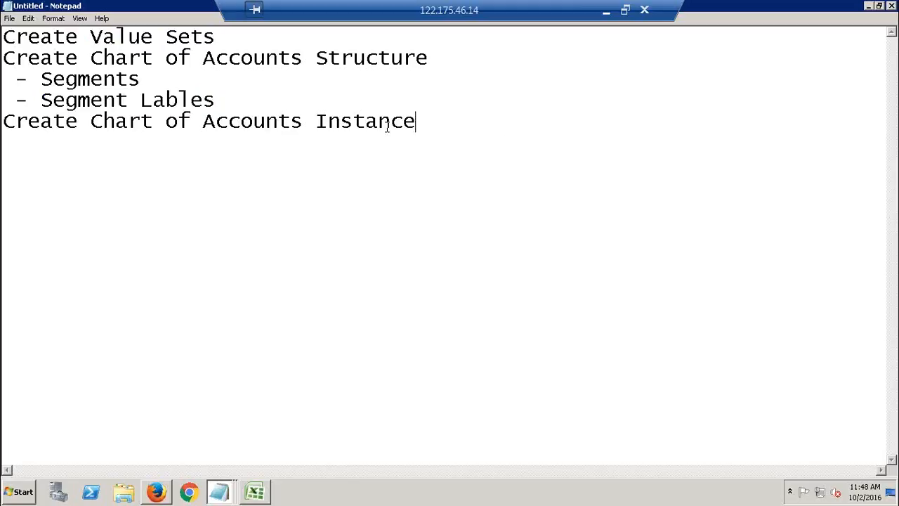
left_click(314, 121)
type("S")
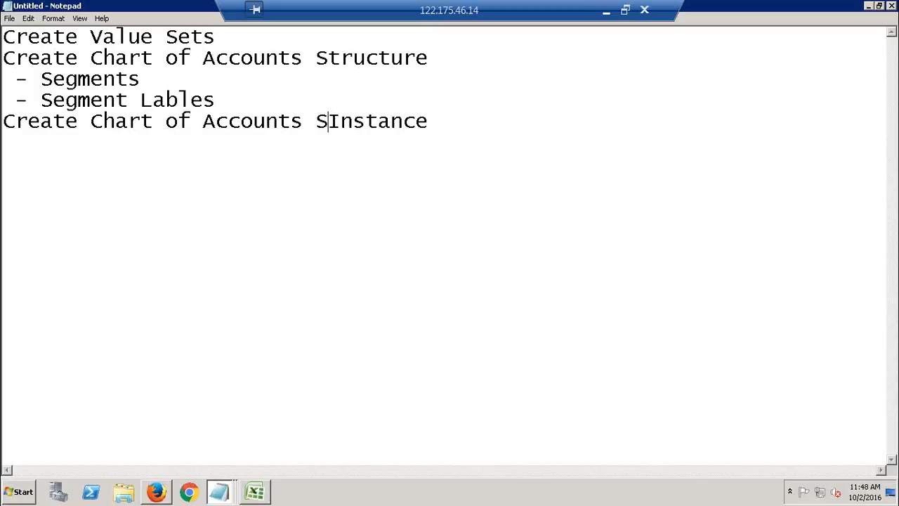
key("BackSpace")
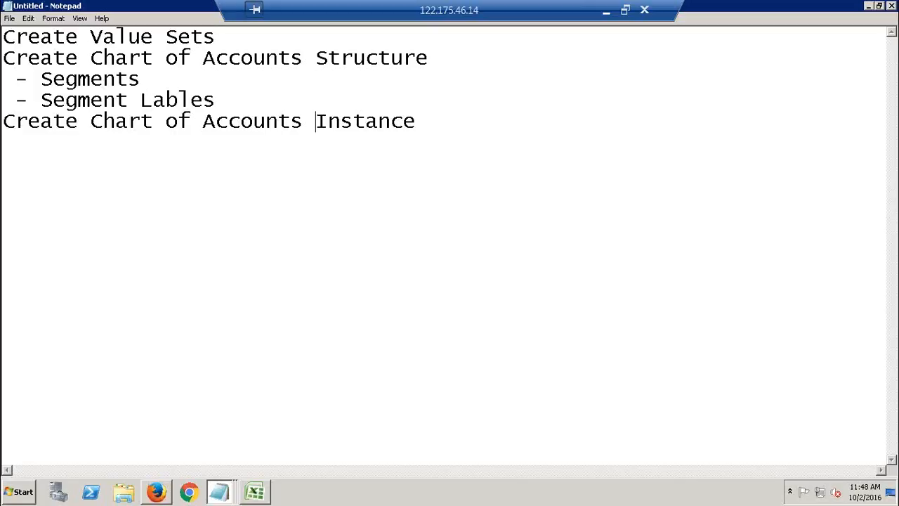
left_click(429, 121)
Add the line 'Deploy Chart of Accounts' below the instance step.
key("Return")
type("C")
key("BackSpace")
type("Deploy")
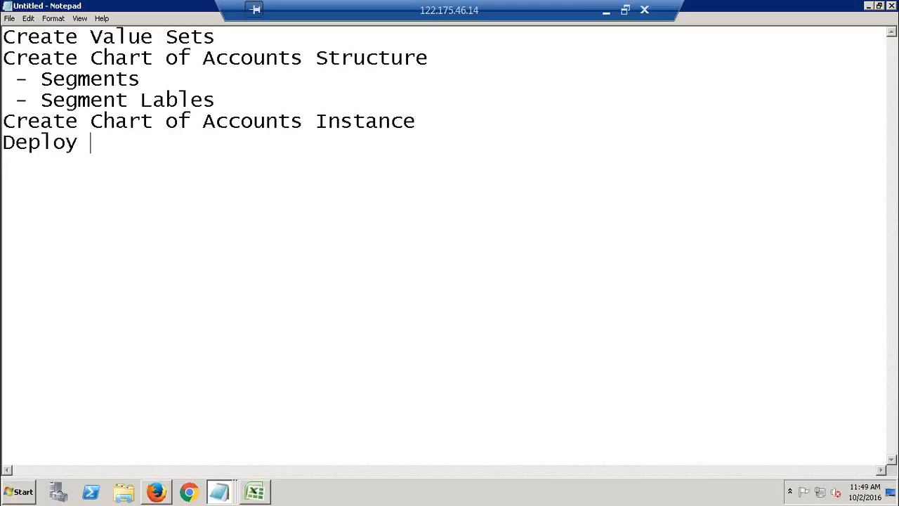
type(" Chart")
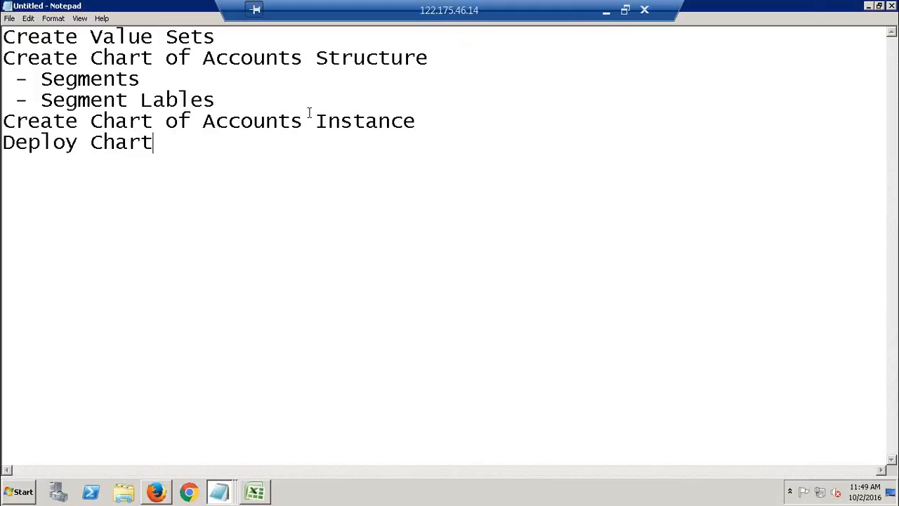
type("of Acc")
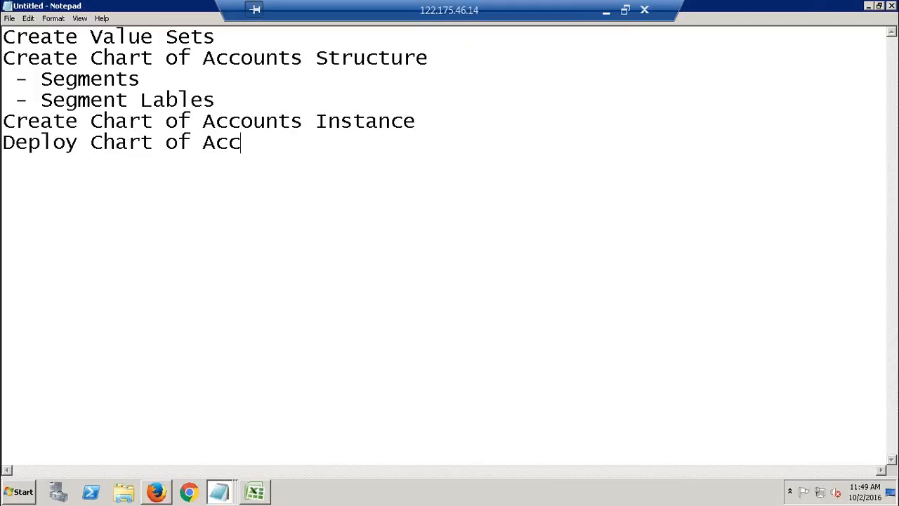
type("oiu")
type("unts")
key("Return")
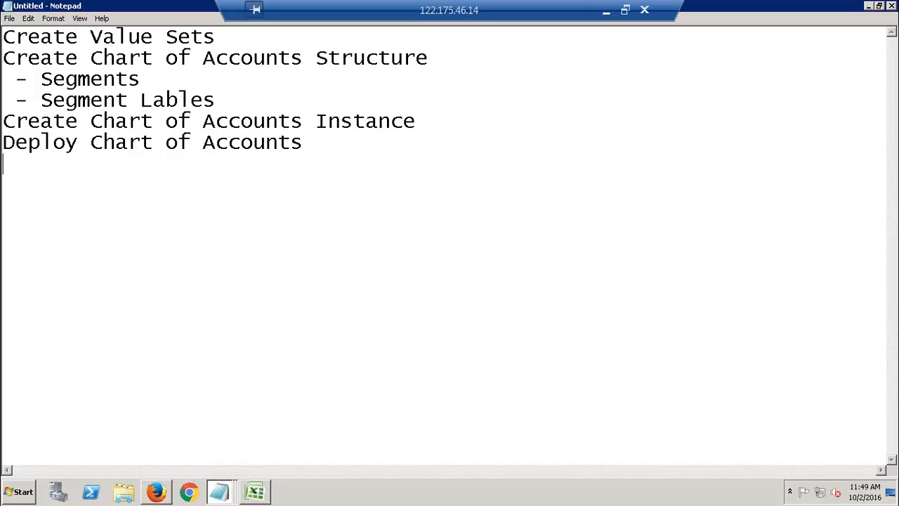
Add 'Create Segment Values' with the sub-point '- Segment Qualifiers-- Value Attributes'.
type("Create")
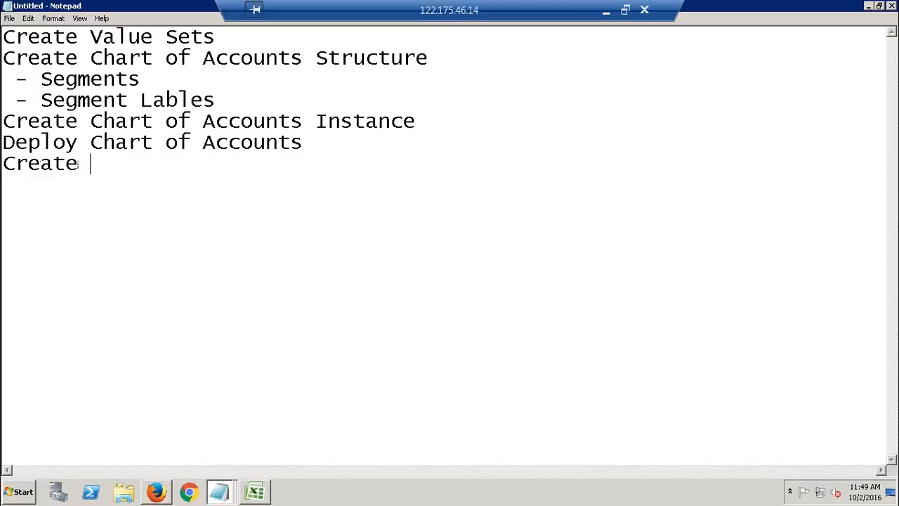
type(" SE")
key("BackSpace")
type("egment ")
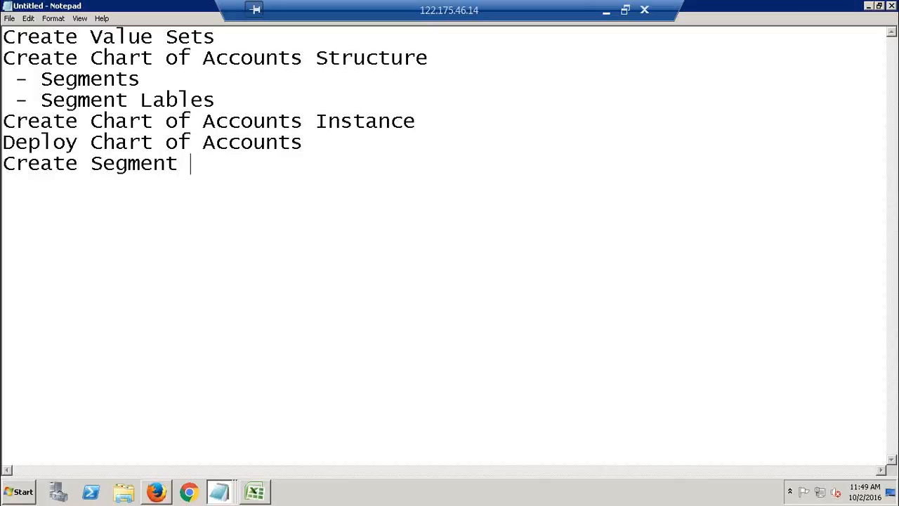
type("Values")
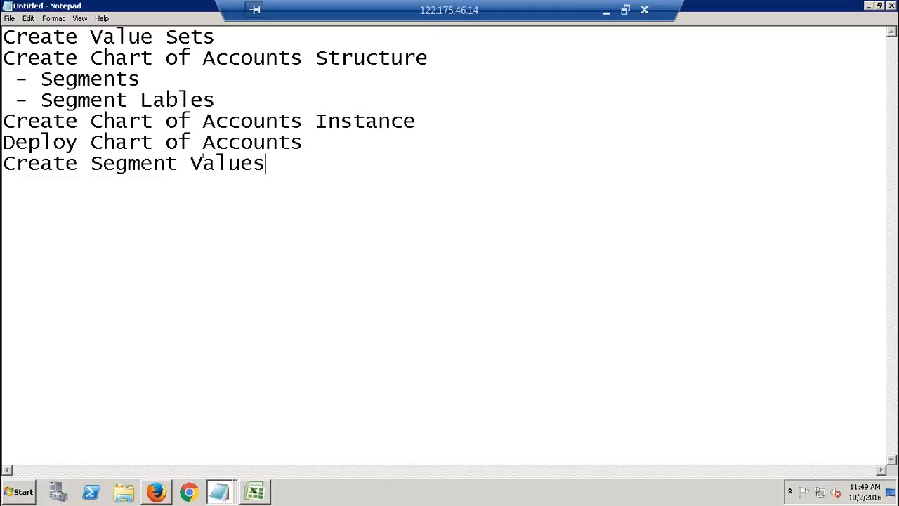
key("Return")
type("- Segment ")
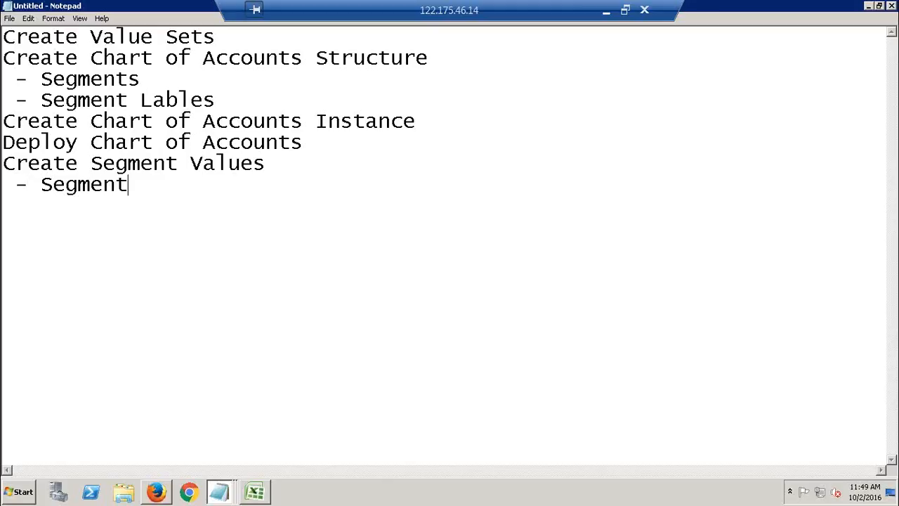
type("Qualifiers")
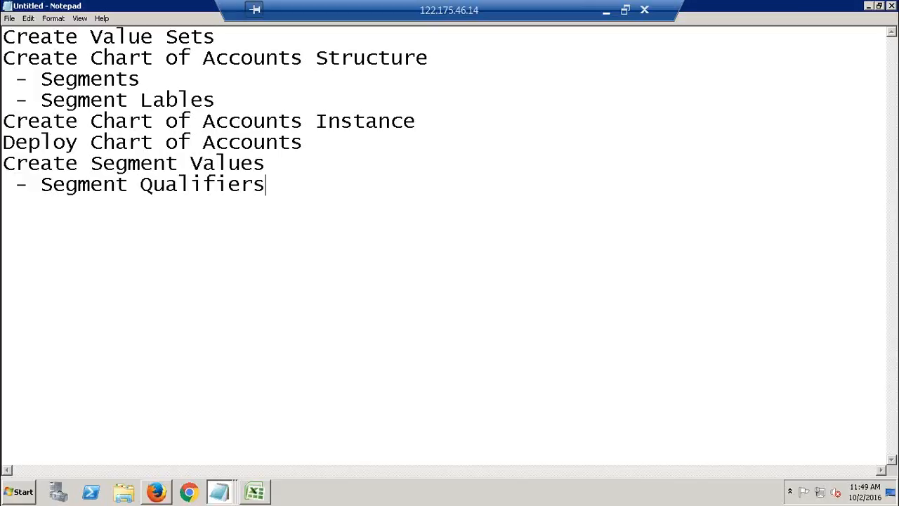
type("-- Value At")
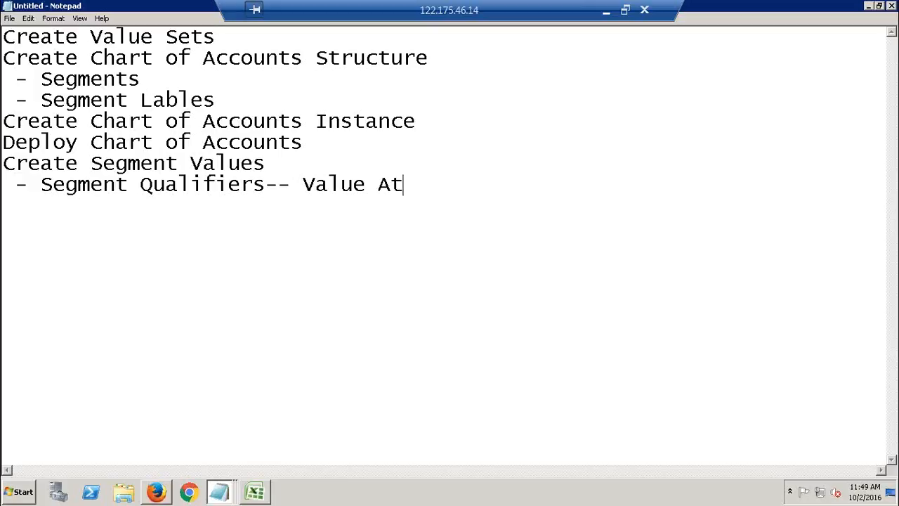
type("tributes")
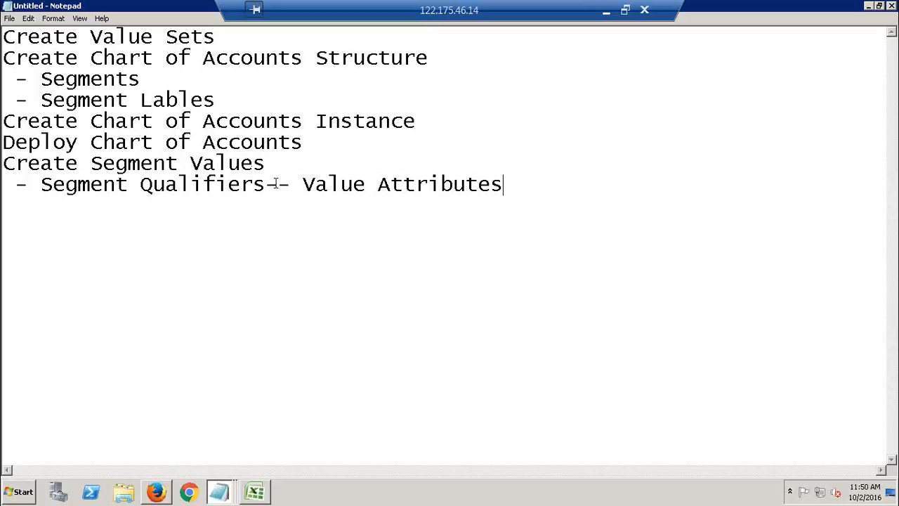
left_click(304, 185)
Delete the leftover 'Segment Qualifiers-- ' text so the sub-point reads '- Value Attributes'.
key("BackSpace")
key("BackSpace")
key("BackSpace")
key("BackSpace")
key("BackSpace")
key("BackSpace")
key("BackSpace")
key("BackSpace")
key("BackSpace")
key("BackSpace")
key("BackSpace")
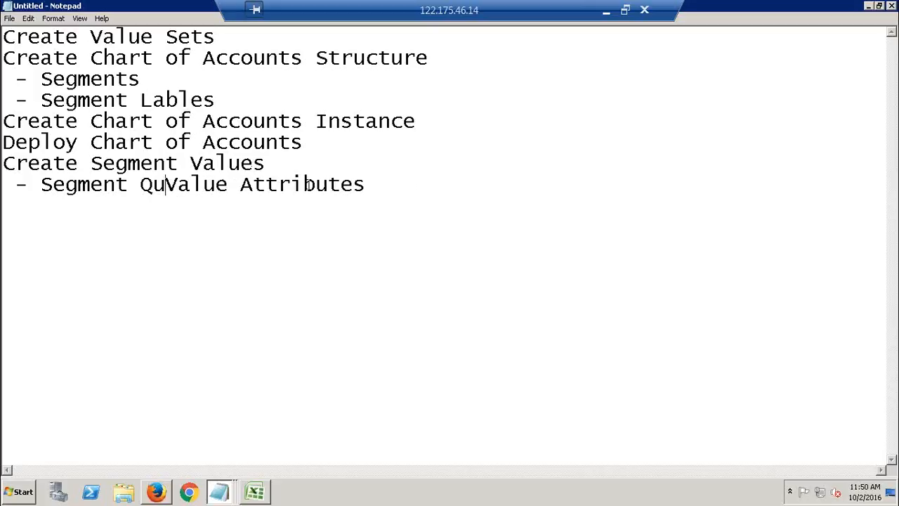
key("BackSpace")
key("BackSpace")
key("BackSpace")
key("BackSpace")
key("BackSpace")
key("BackSpace")
key("BackSpace")
key("BackSpace")
key("BackSpace")
key("BackSpace")
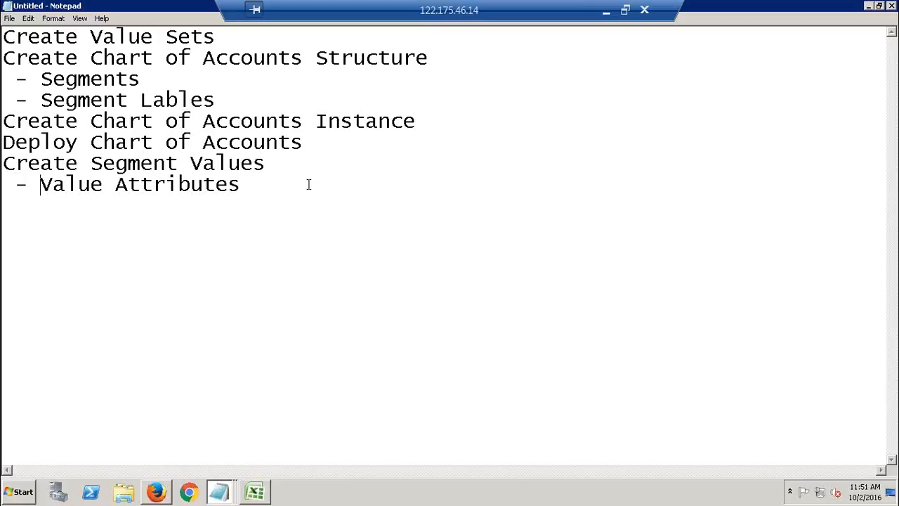
left_click_drag(215, 99, 45, 103)
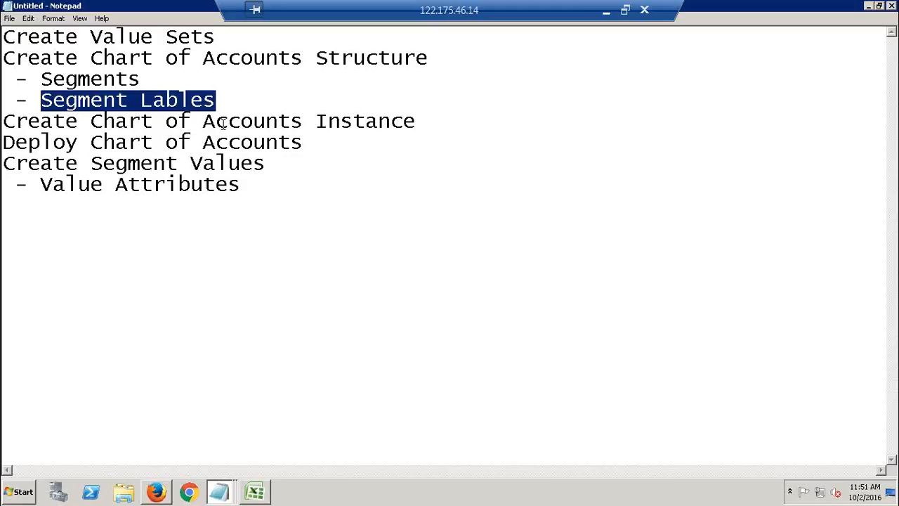
left_click_drag(247, 188, 65, 185)
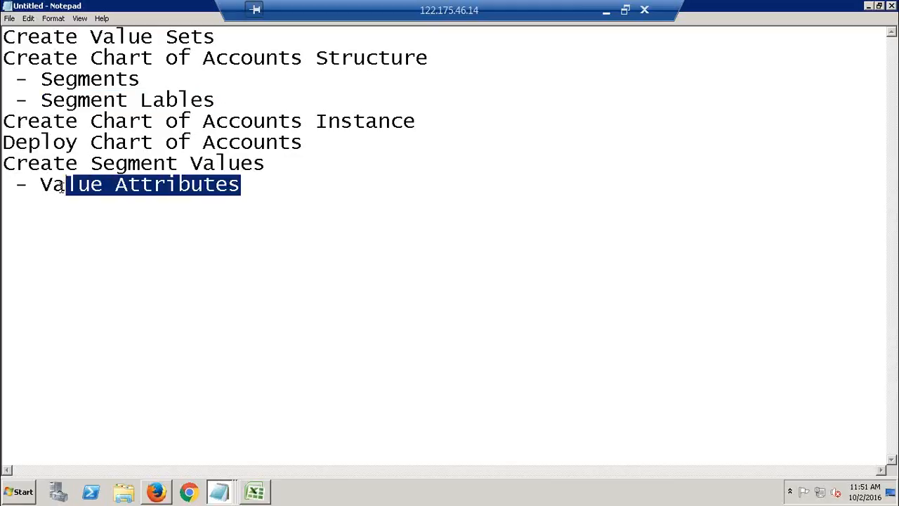
left_click_drag(219, 100, 43, 104)
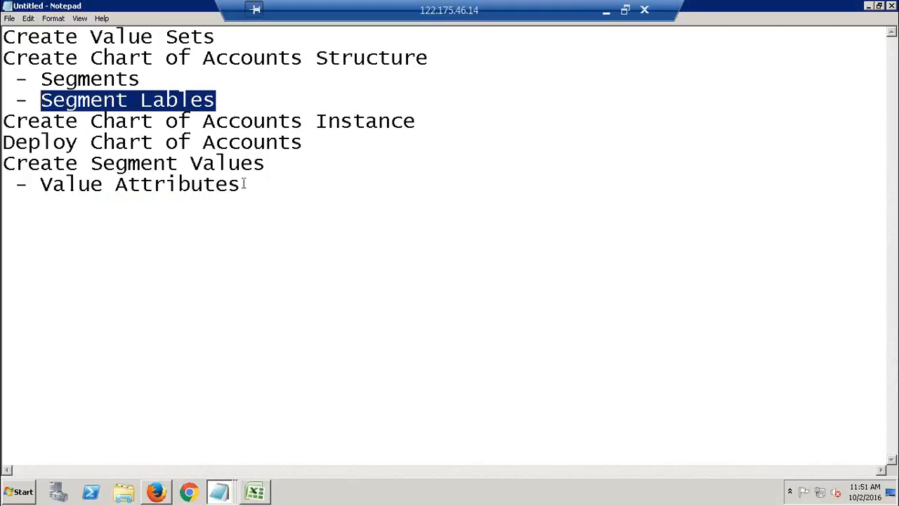
left_click_drag(244, 184, 48, 188)
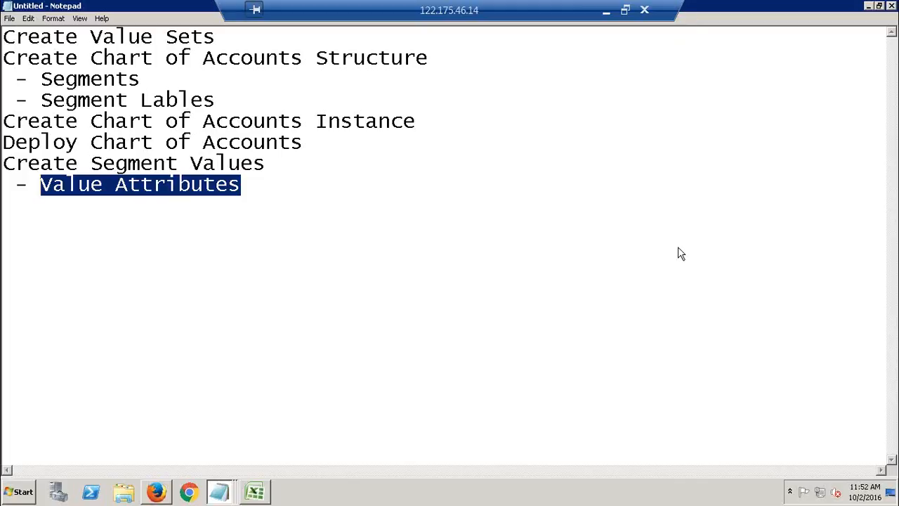
key("super")
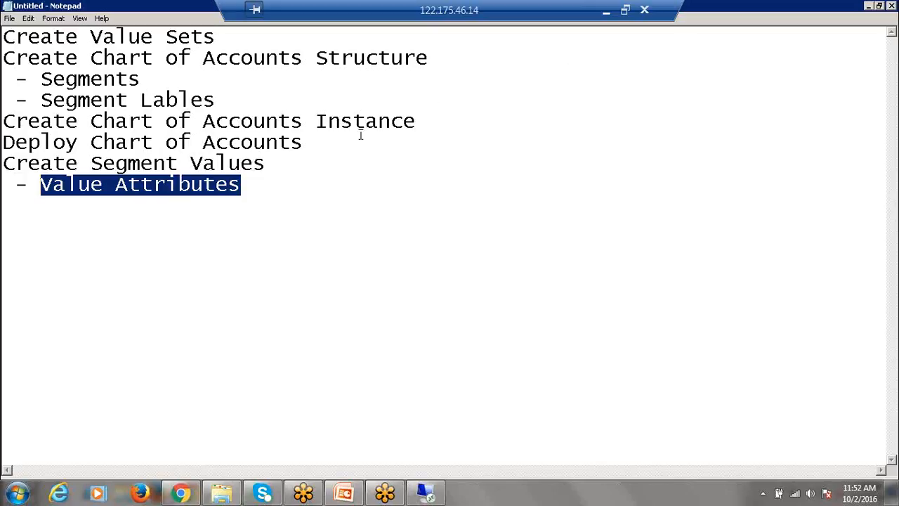
Point out the Instance step, the whole outline and Create Value Sets, then return to Firefox.
left_click(265, 183)
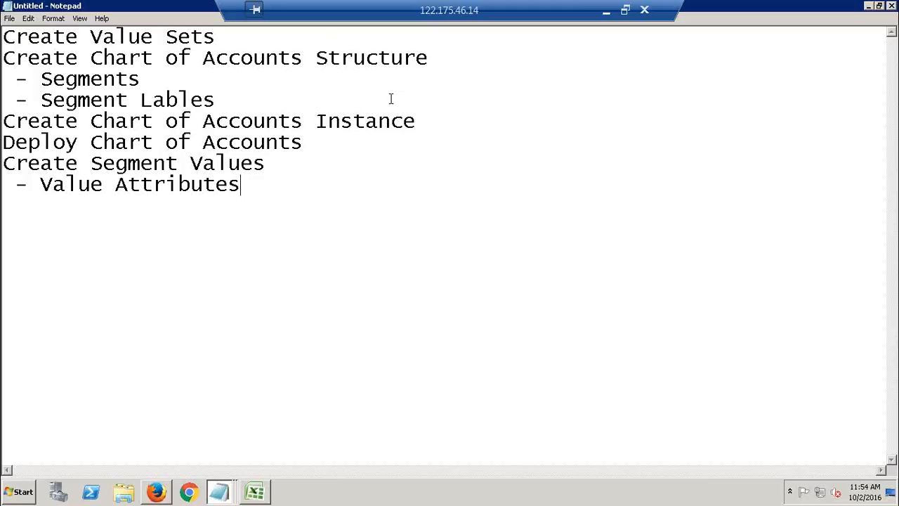
left_click(420, 121)
left_click_drag(243, 187, 2, 43)
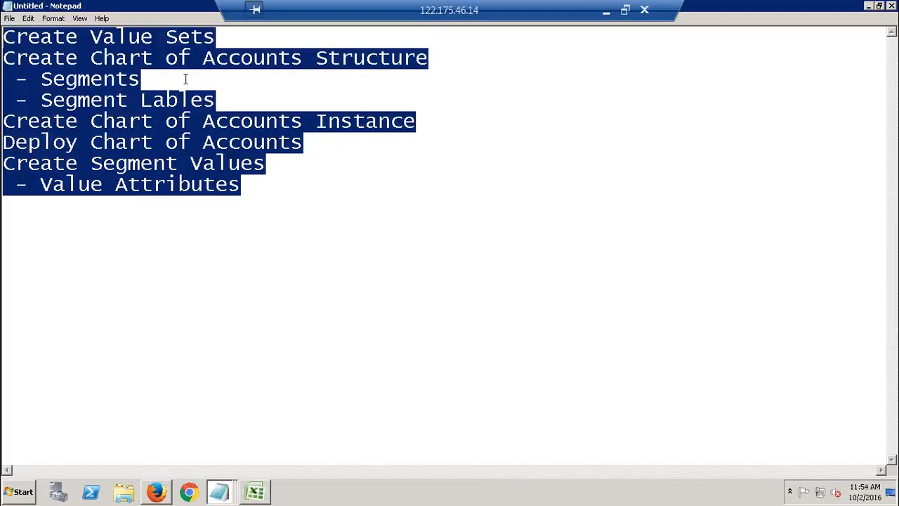
left_click_drag(215, 36, 90, 36)
left_click(325, 190)
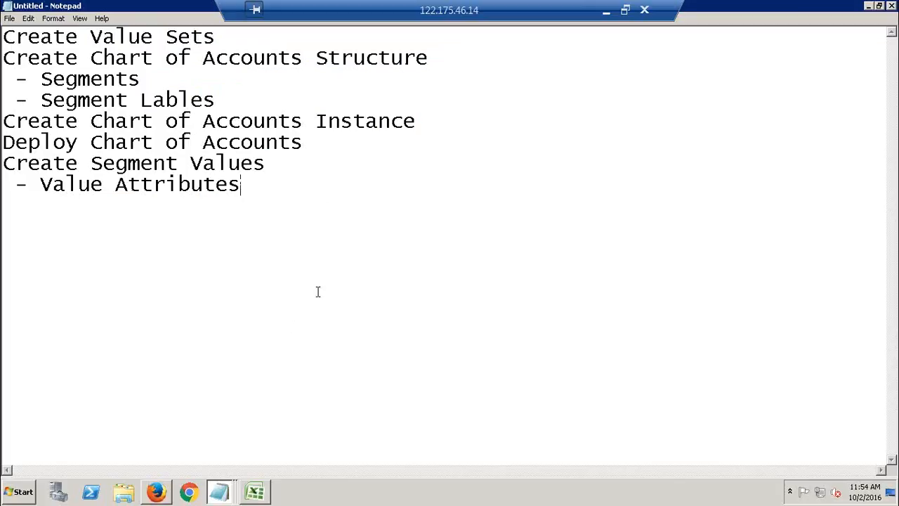
left_click(161, 495)
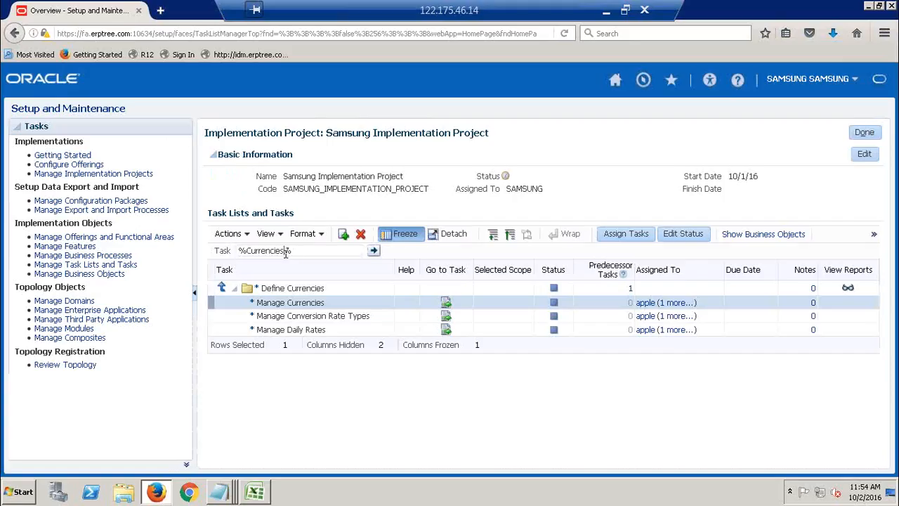
Search the project's tasks for '%Chart of accounts%Value%' instead of '%Currencies%'.
key("BackSpace")
key("BackSpace")
key("BackSpace")
key("BackSpace")
key("BackSpace")
key("BackSpace")
key("BackSpace")
key("BackSpace")
key("BackSpace")
key("BackSpace")
type("Charto")
key("BackSpace")
type("of ap")
type("counts")
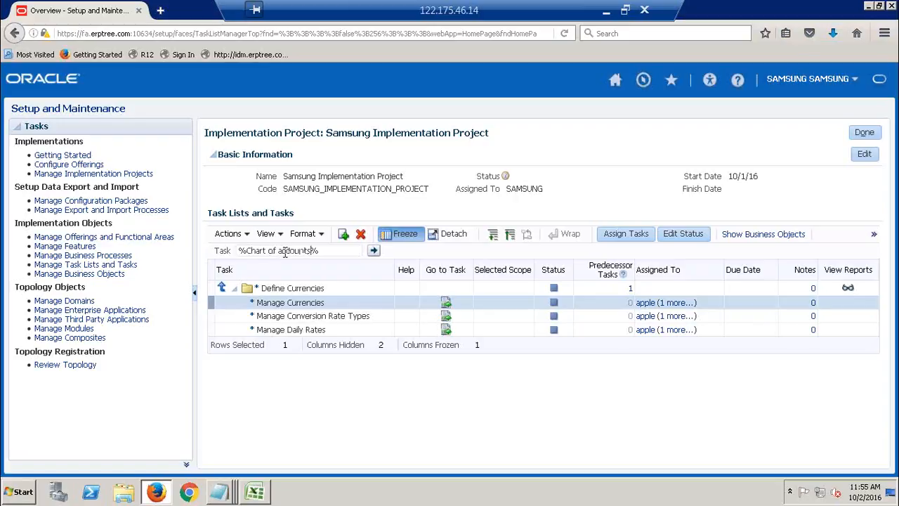
type("Value%")
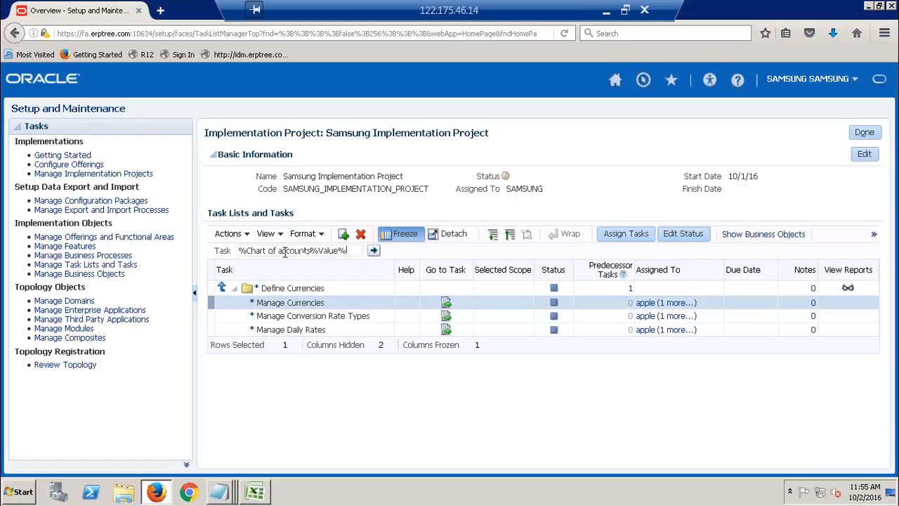
left_click(375, 252)
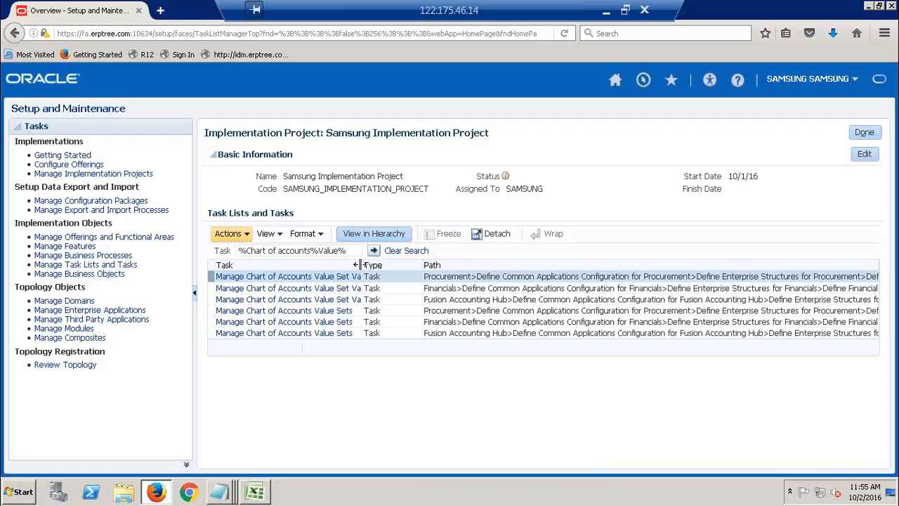
Widen the Task column and go to the Manage Chart of Accounts Value Sets task.
left_click_drag(360, 265, 441, 278)
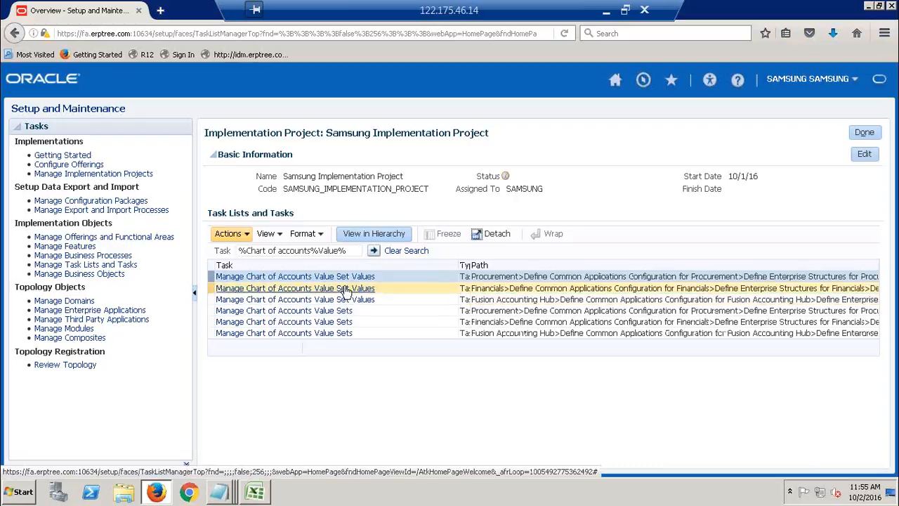
left_click(299, 323)
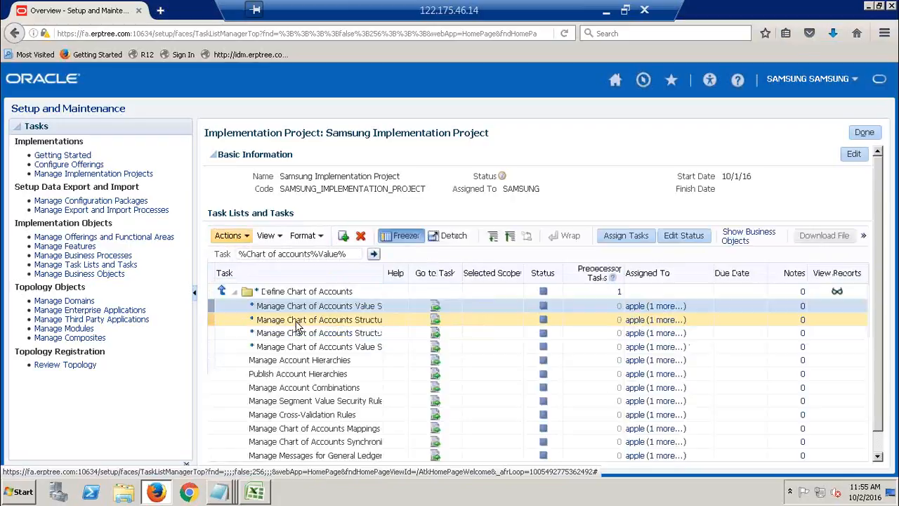
left_click_drag(384, 279, 414, 284)
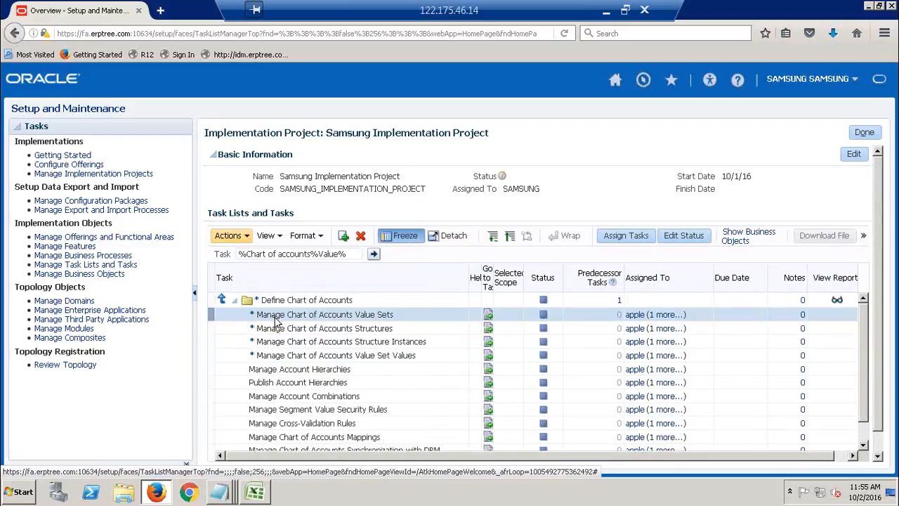
left_click(495, 321)
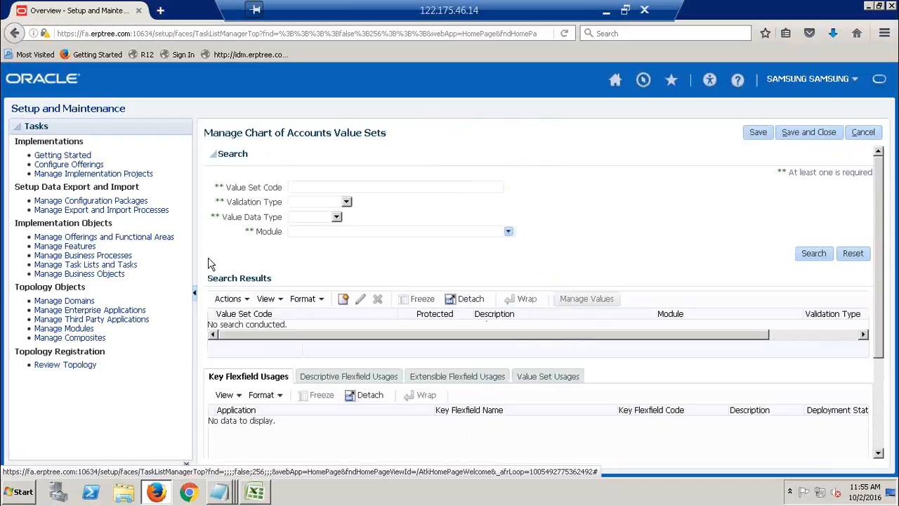
Create value set code SS_COMPANY, description 'SS Company', module General Ledger.
left_click(195, 295)
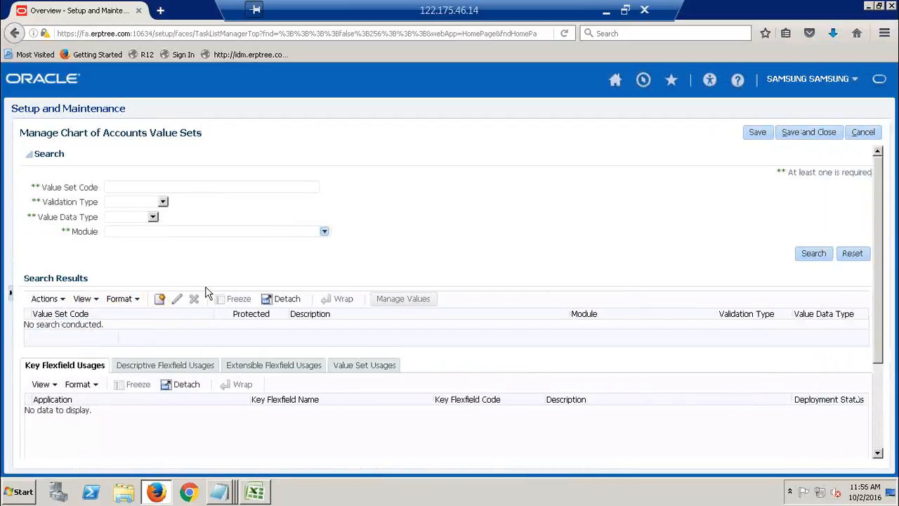
left_click(160, 301)
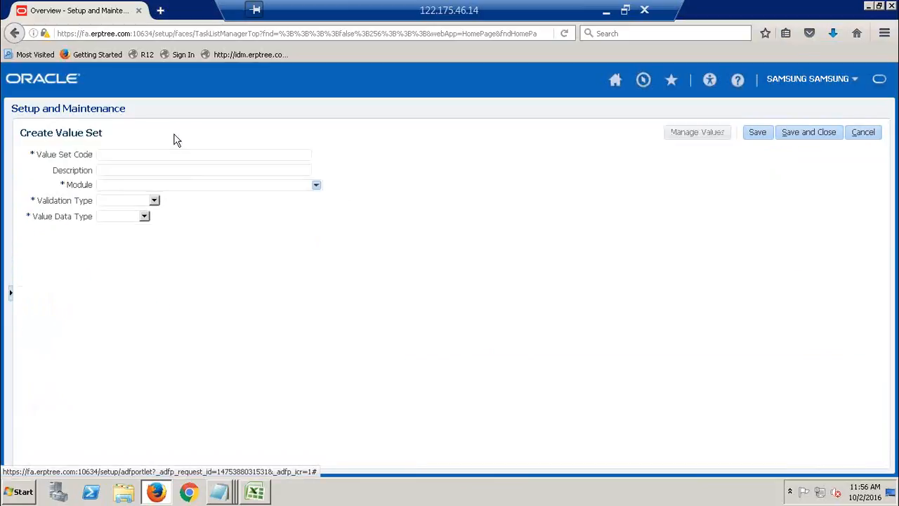
left_click(163, 155)
type("SS")
type("_")
type("COM")
type("PANY")
type("SS Co")
type("mpany")
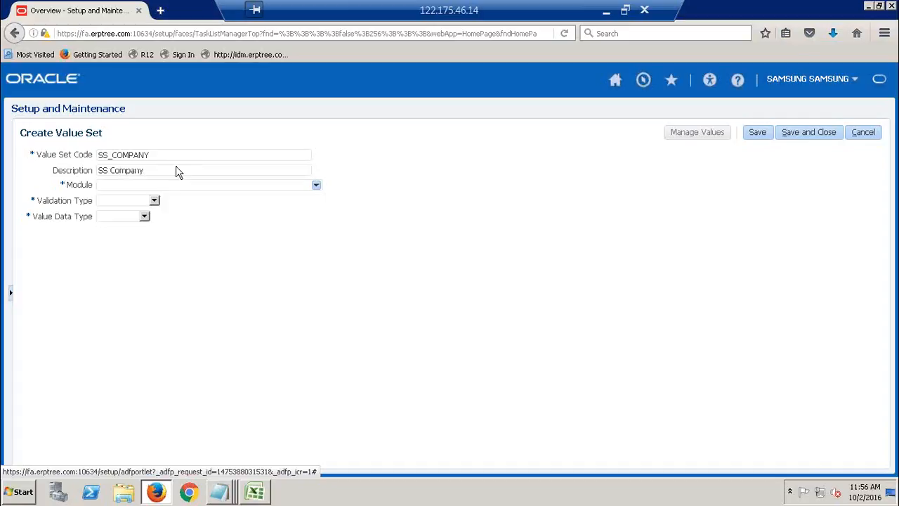
left_click(316, 186)
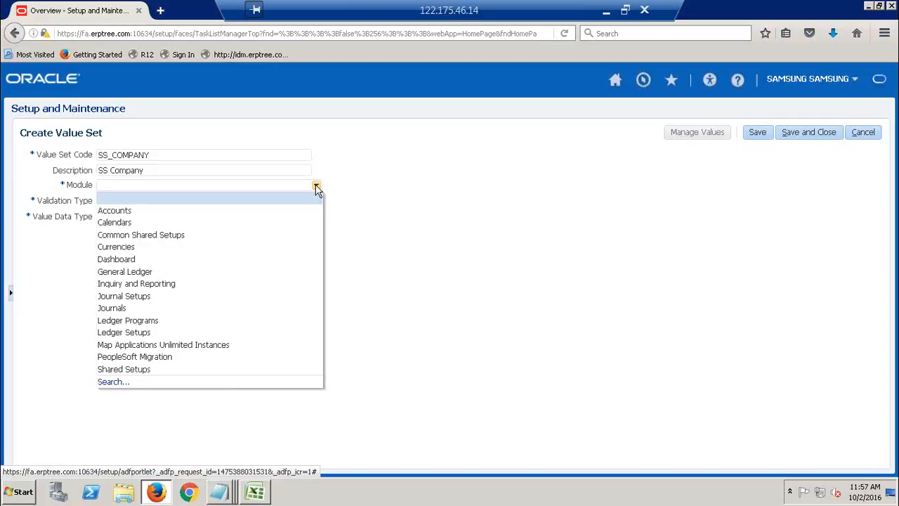
left_click(148, 274)
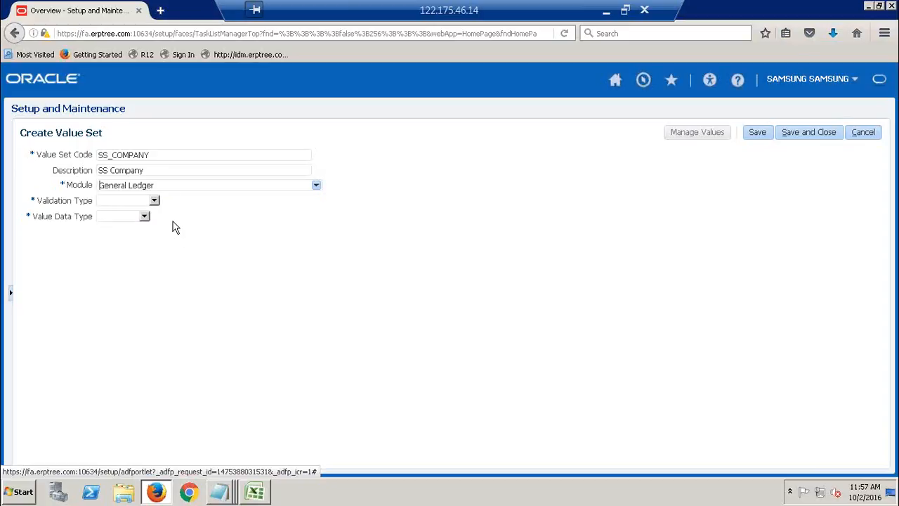
Make SS_COMPANY Independent, Character, Text subtype with maximum length 4, then save and close.
left_click(154, 201)
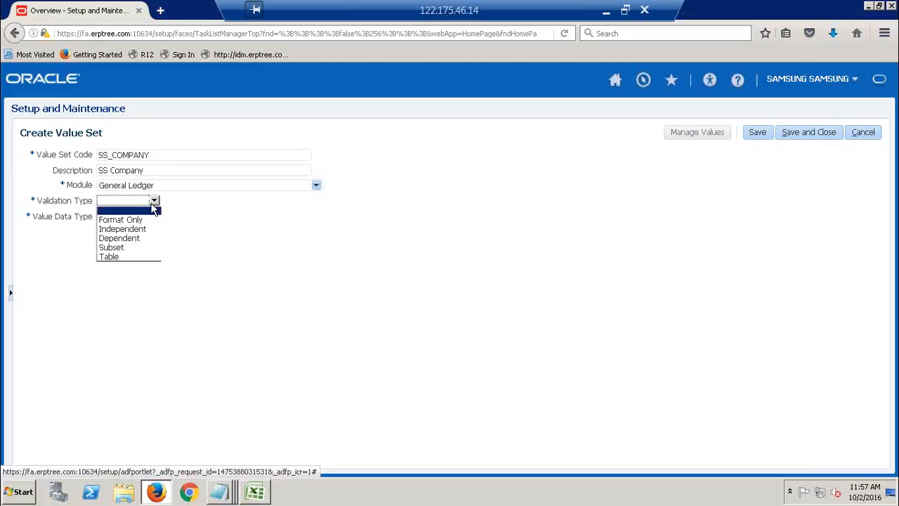
left_click(138, 229)
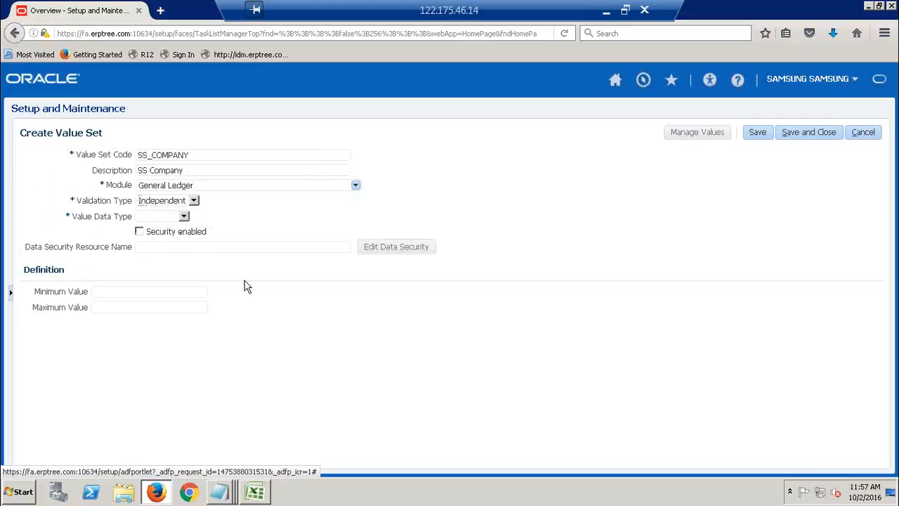
left_click(184, 217)
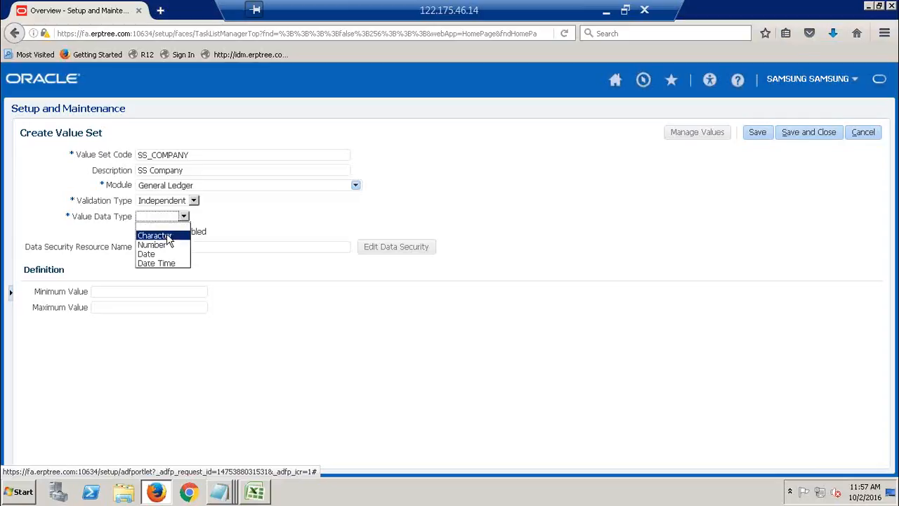
left_click(168, 236)
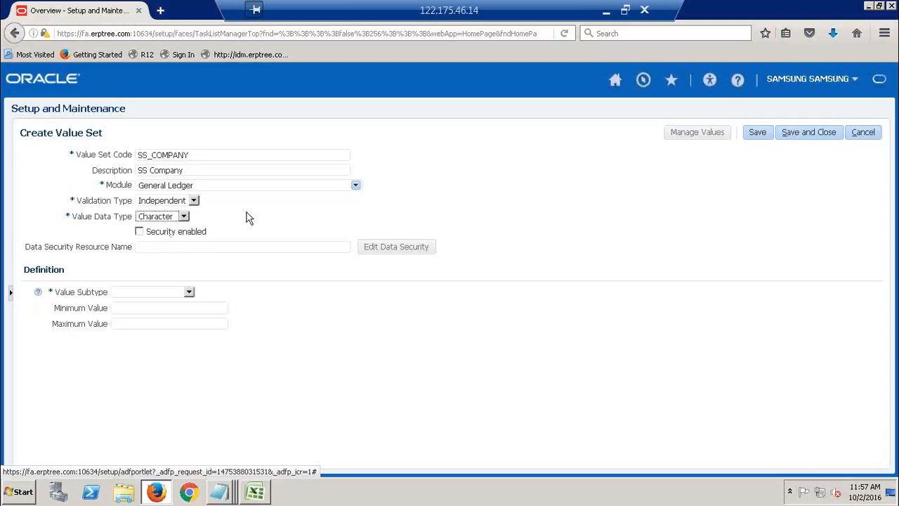
left_click(189, 292)
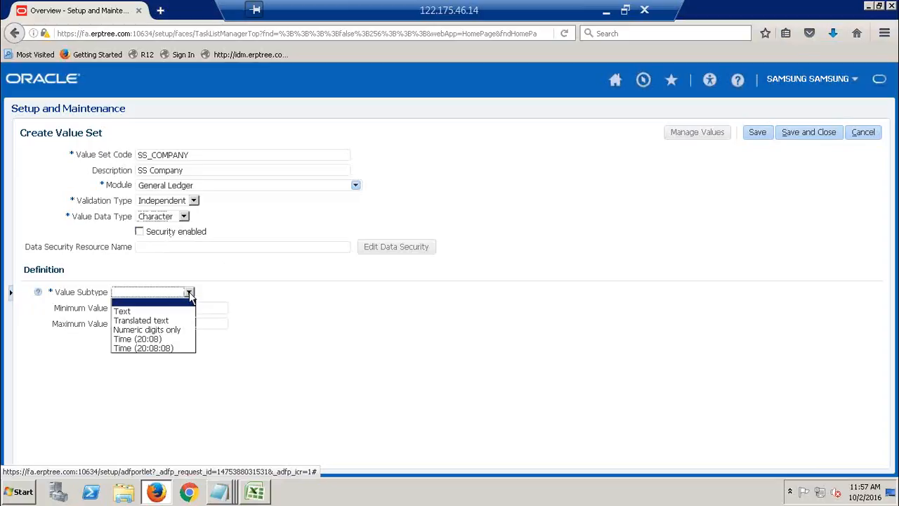
left_click(140, 310)
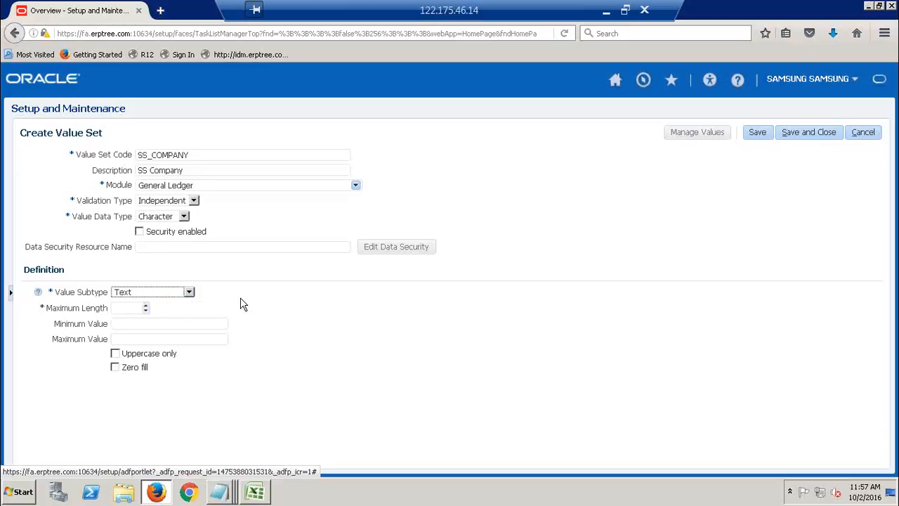
left_click(126, 309)
type("4")
left_click(804, 137)
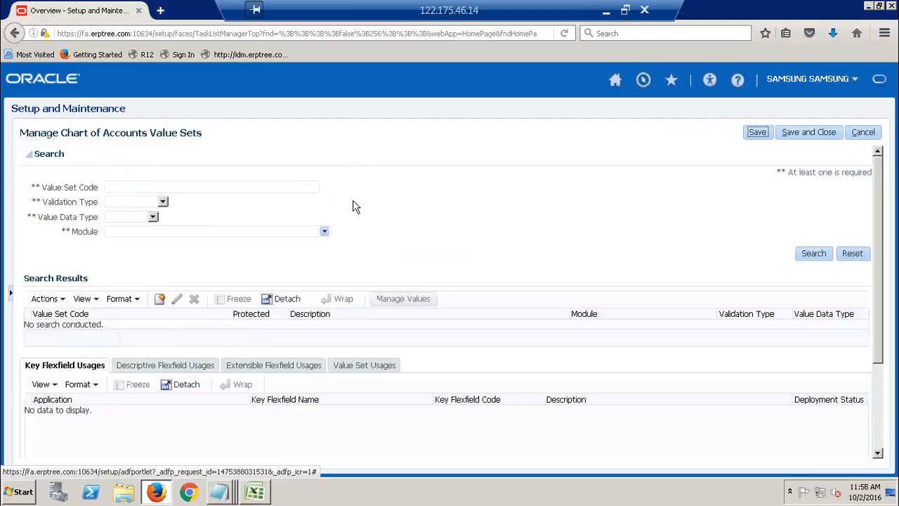
Start a new value set with code SS_DEPARTMENT, description SS Department, module General Ledger.
left_click(160, 301)
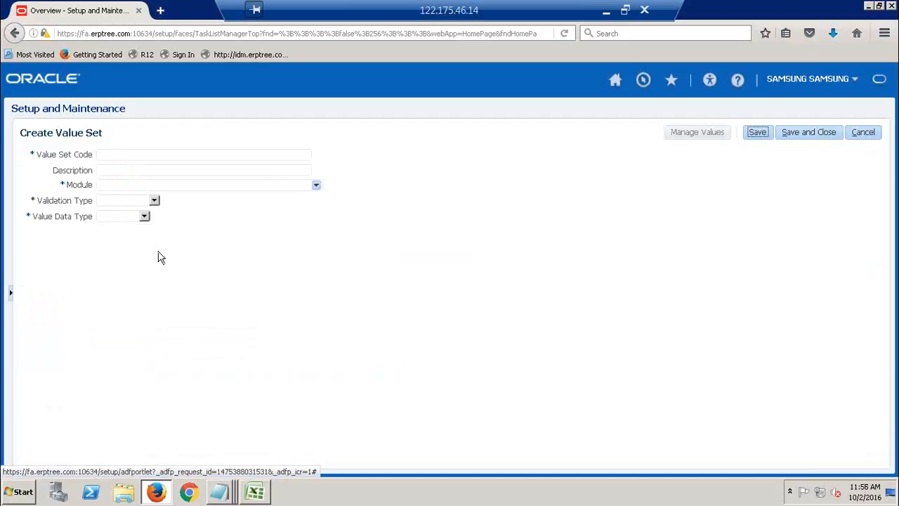
left_click(141, 154)
type("SS")
type("_")
type("DE")
type("P")
type("ARTMENT")
type("SS Depa")
type("rtment")
left_click(315, 187)
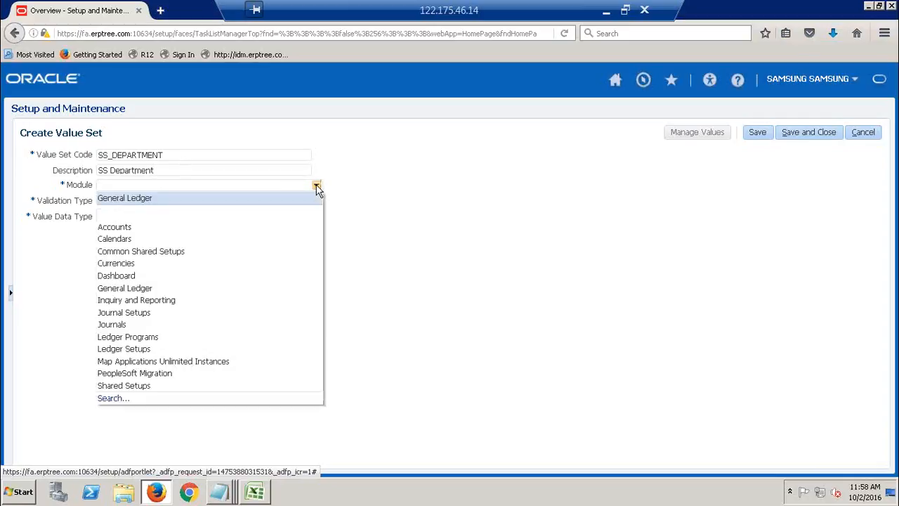
left_click(137, 198)
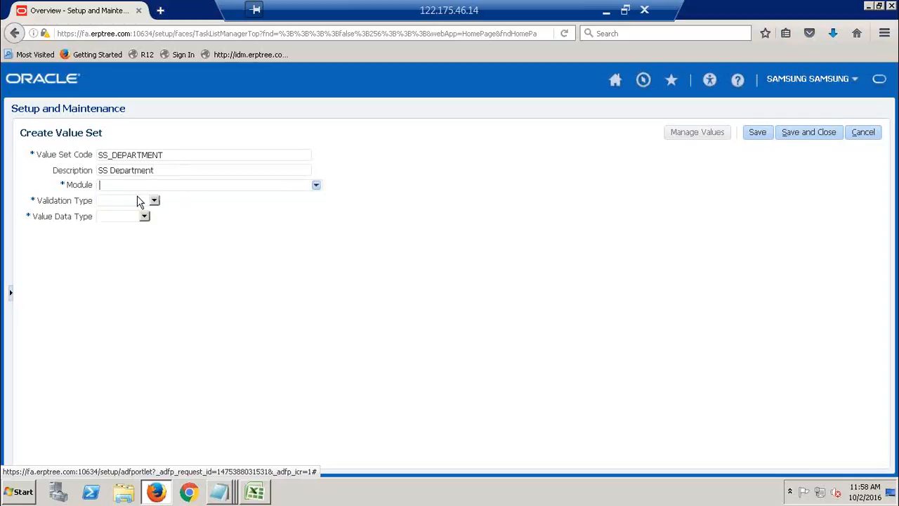
Make it an Independent Character Text value set with maximum length 4, then save and close.
left_click(154, 201)
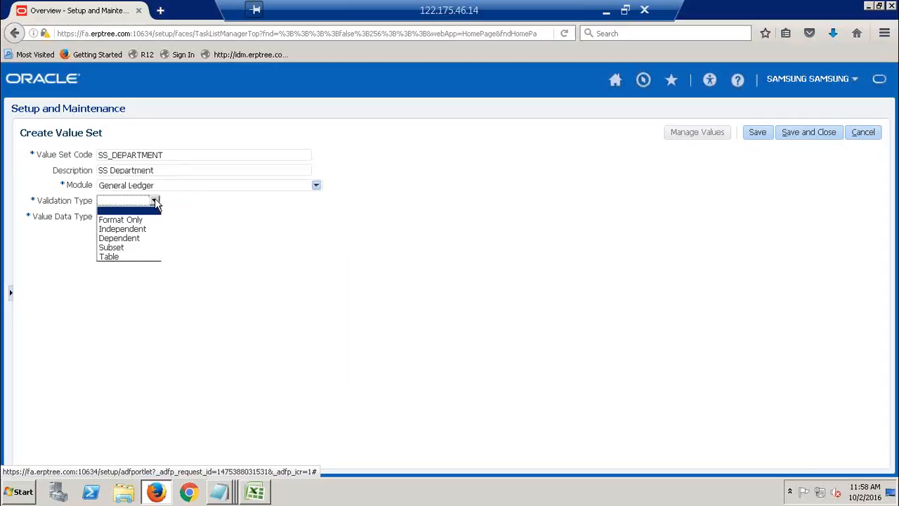
left_click(134, 230)
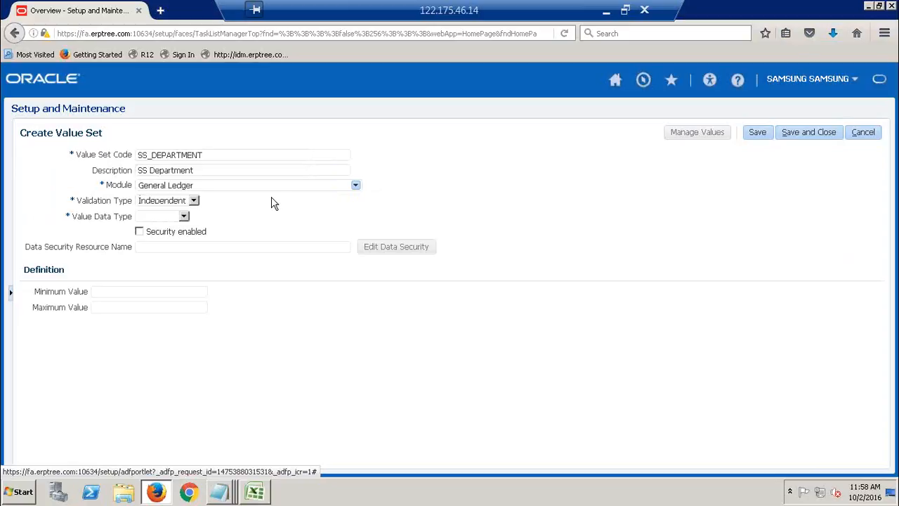
left_click(183, 217)
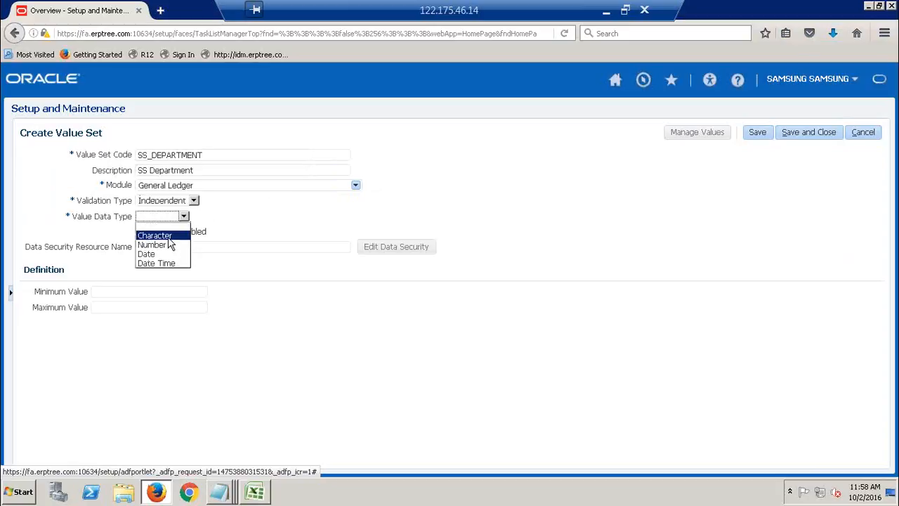
left_click(170, 233)
left_click(189, 292)
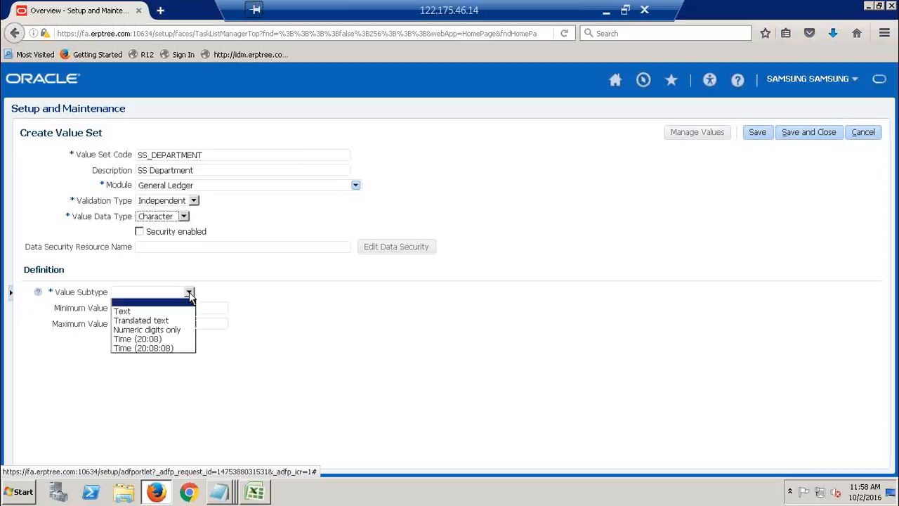
left_click(148, 311)
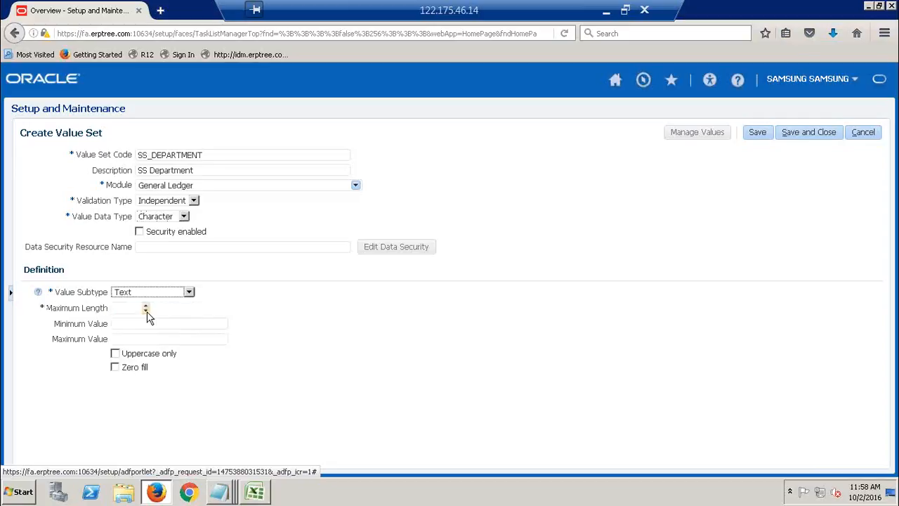
left_click(125, 308)
type("40")
left_click(805, 130)
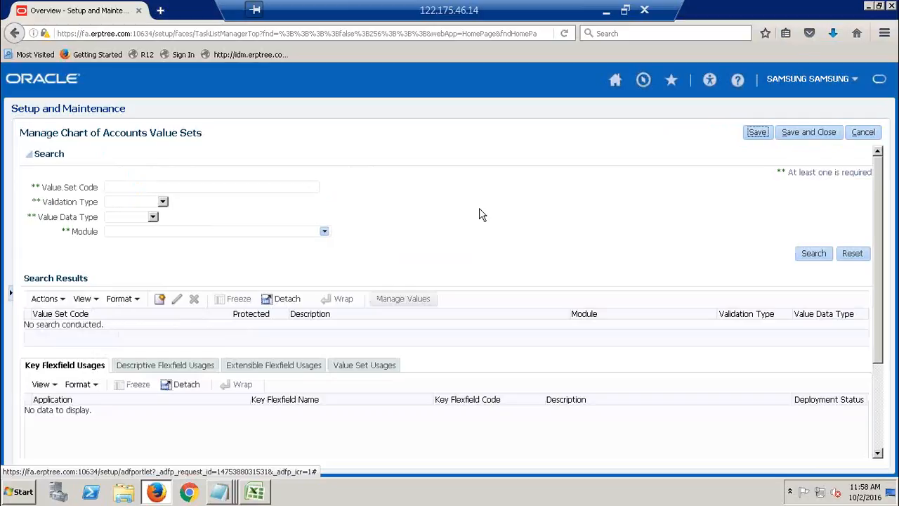
Start another new value set with code SS_ACC and description SS Account.
left_click(160, 299)
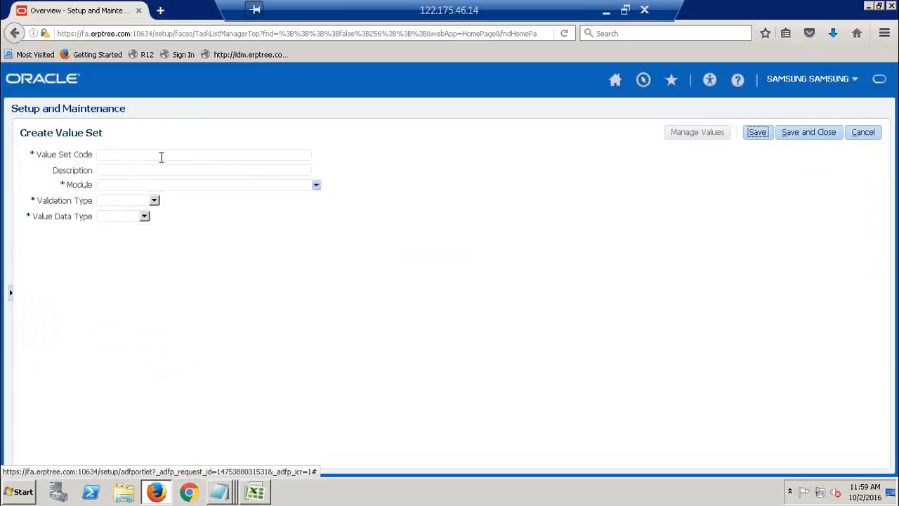
left_click(160, 156)
type("SS_ACCOUNT")
key("Tab")
type("SS Accounta")
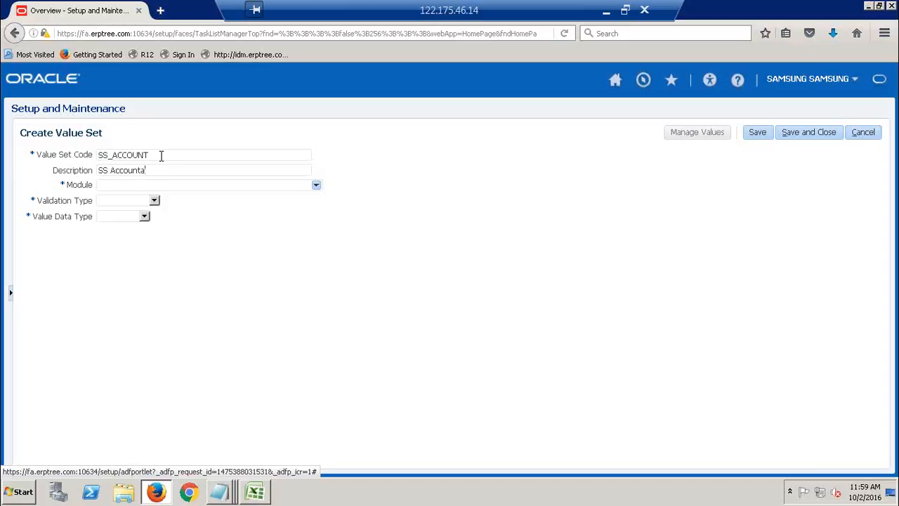
key("BackSpace")
left_click(161, 155)
key("BackSpace")
key("BackSpace")
key("BackSpace")
key("BackSpace")
Assign it to General Ledger as Independent Character Text, maximum length 4, then save and close.
left_click(315, 186)
left_click(179, 205)
left_click(155, 202)
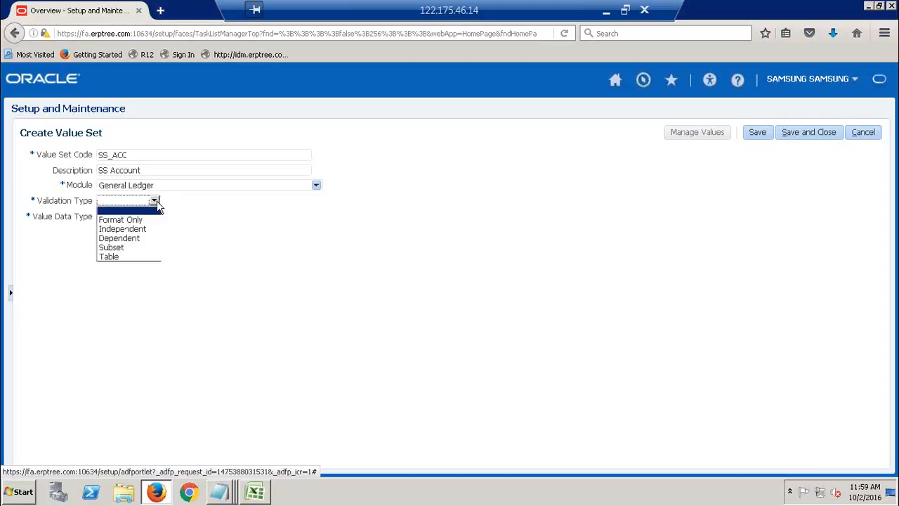
left_click(130, 229)
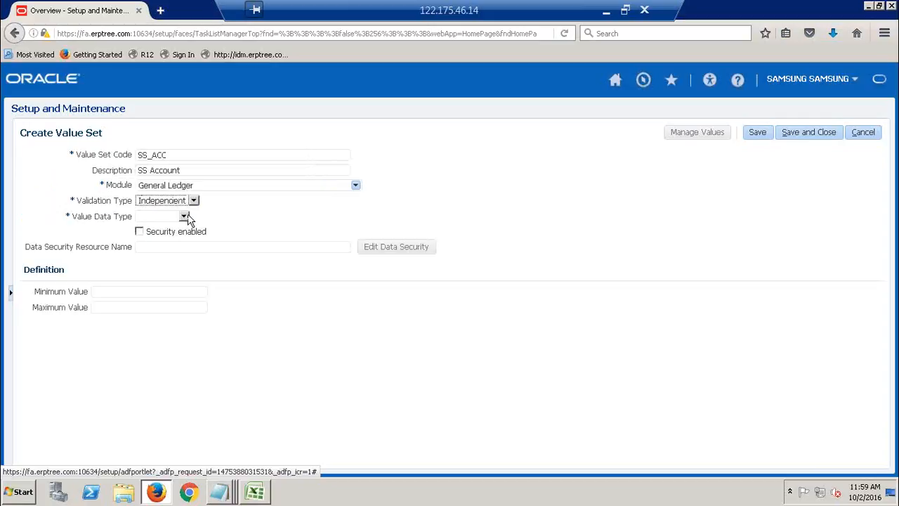
left_click(183, 216)
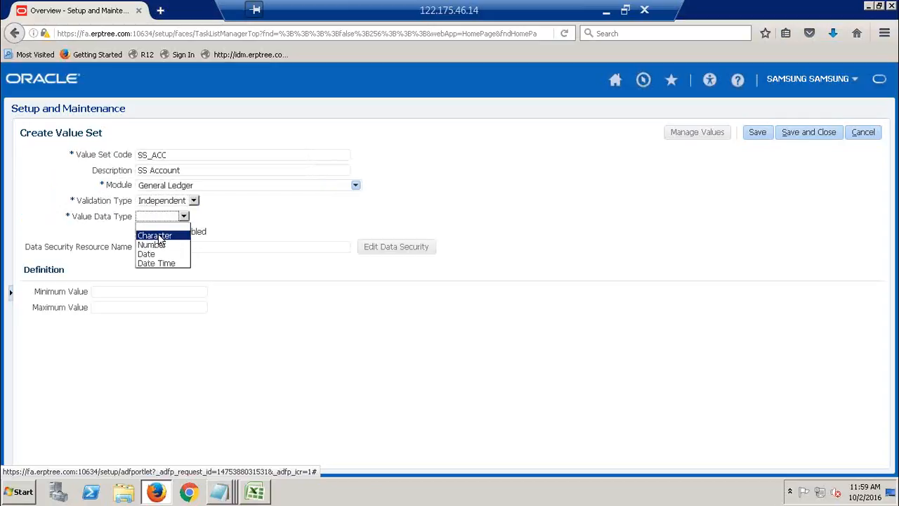
left_click(157, 236)
left_click(188, 292)
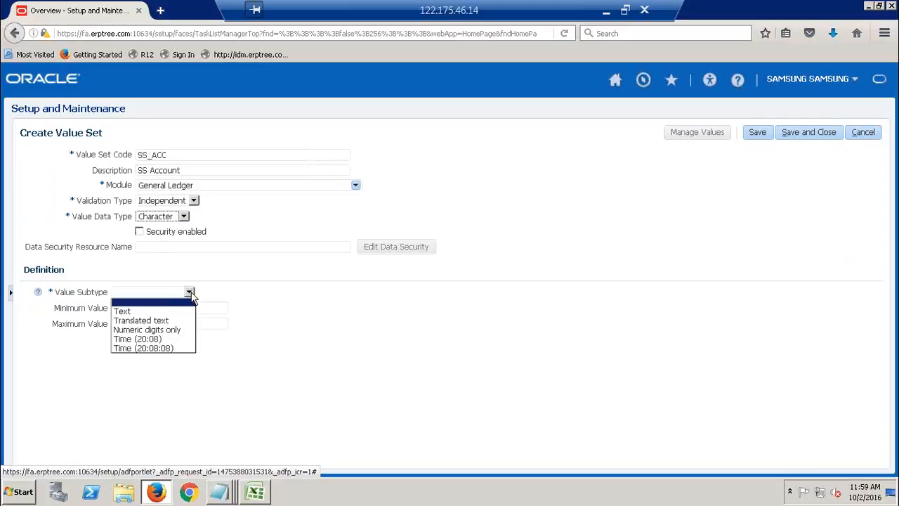
left_click(137, 311)
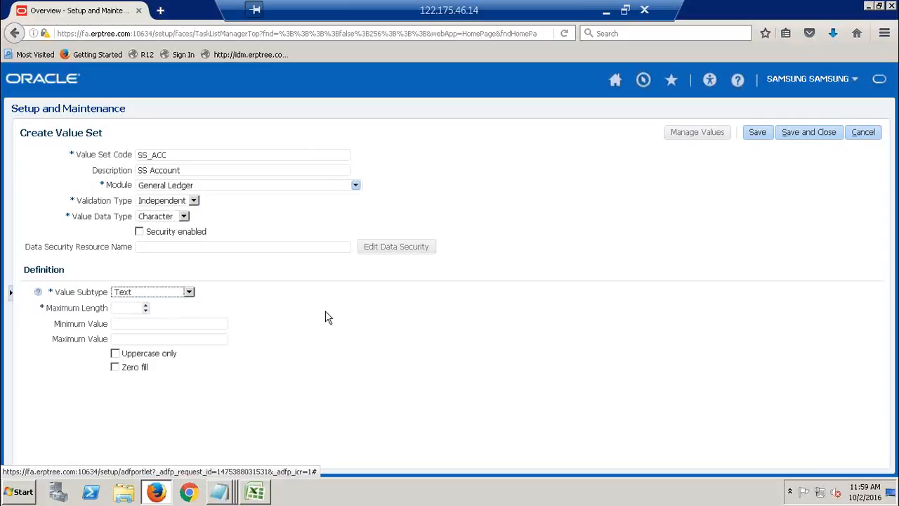
left_click(123, 306)
type("4")
left_click(814, 135)
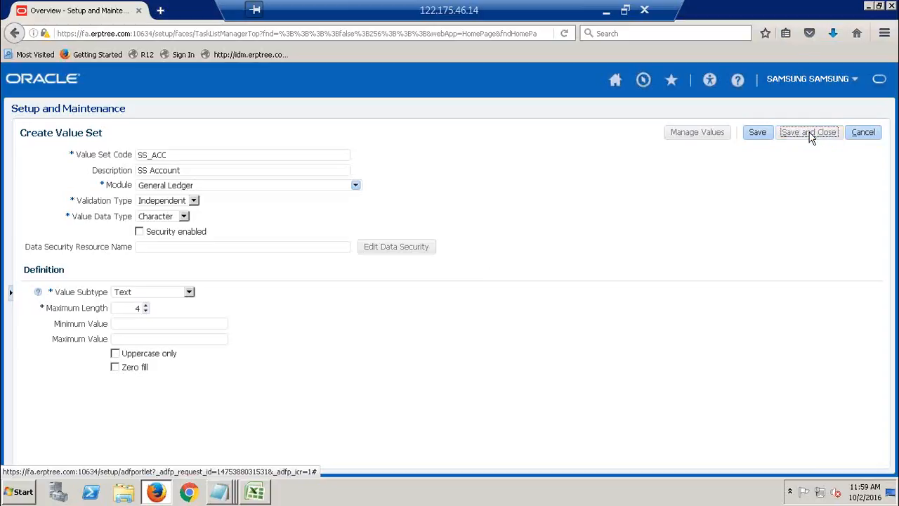
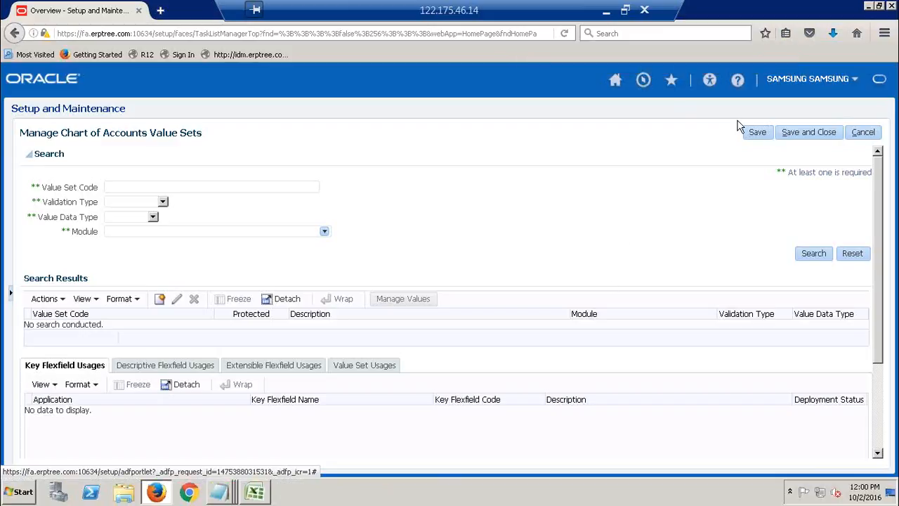
Save the value sets and go to the Manage Chart of Accounts Structures task.
left_click(823, 135)
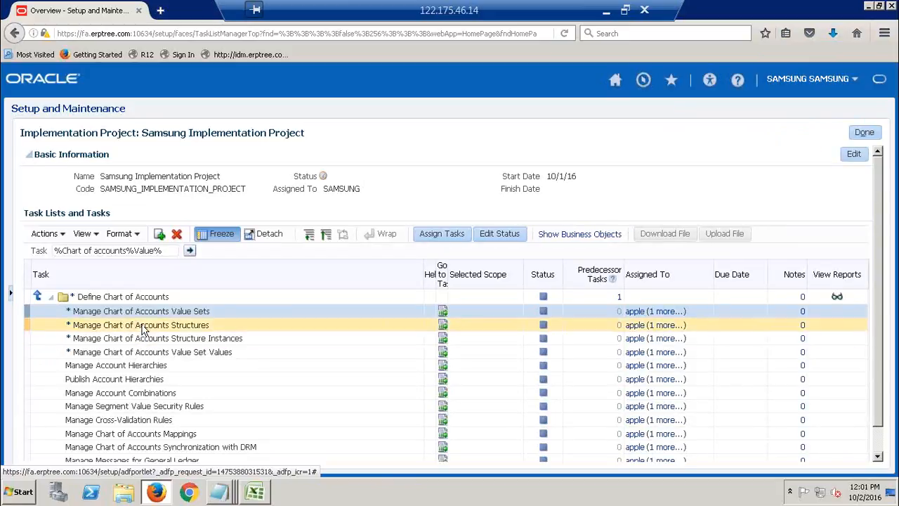
left_click(100, 327)
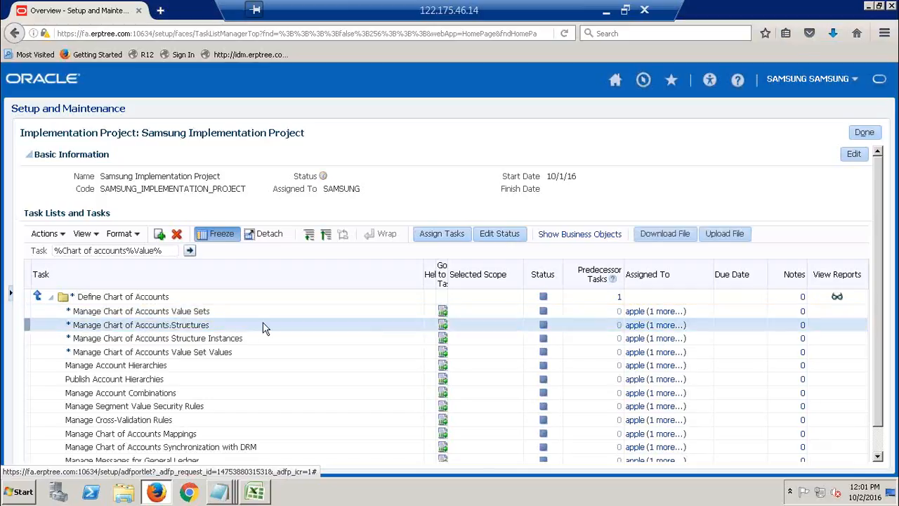
left_click(443, 327)
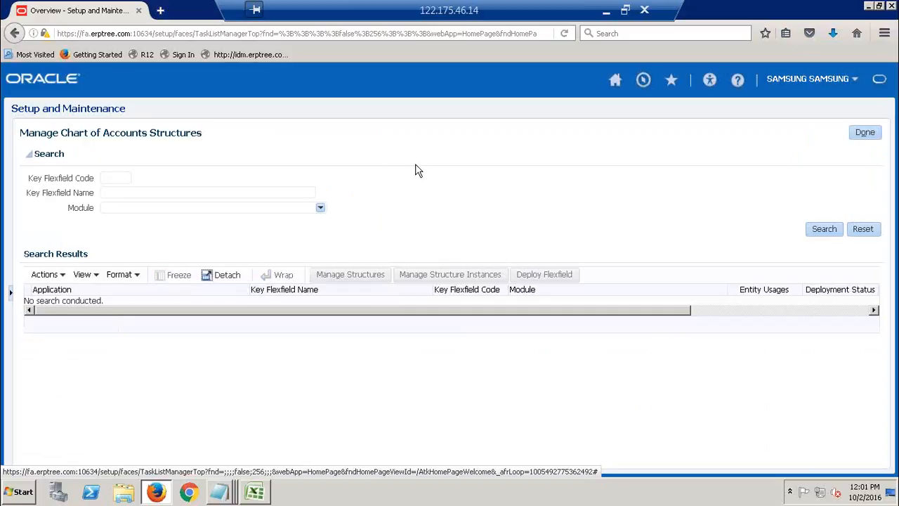
Search for the Accounting Flexfield key flexfield and open its Manage Structures page.
left_click(241, 194)
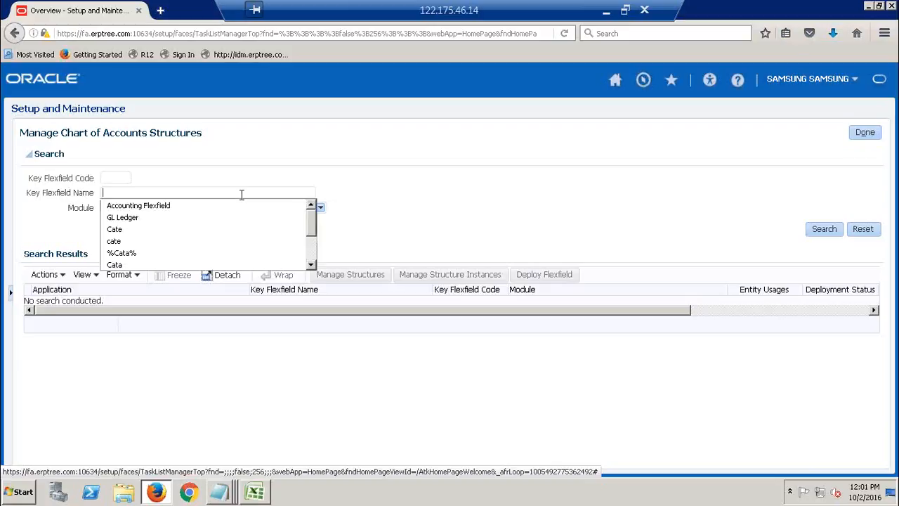
left_click(170, 208)
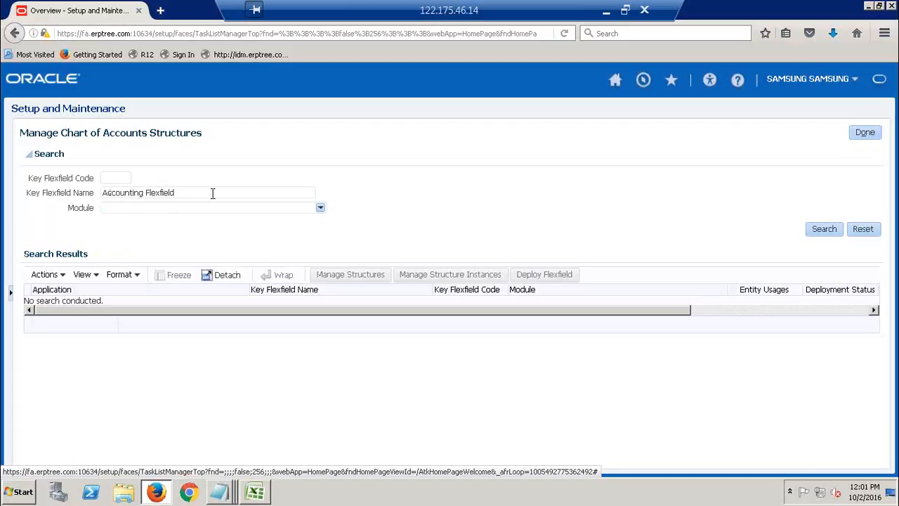
left_click(826, 232)
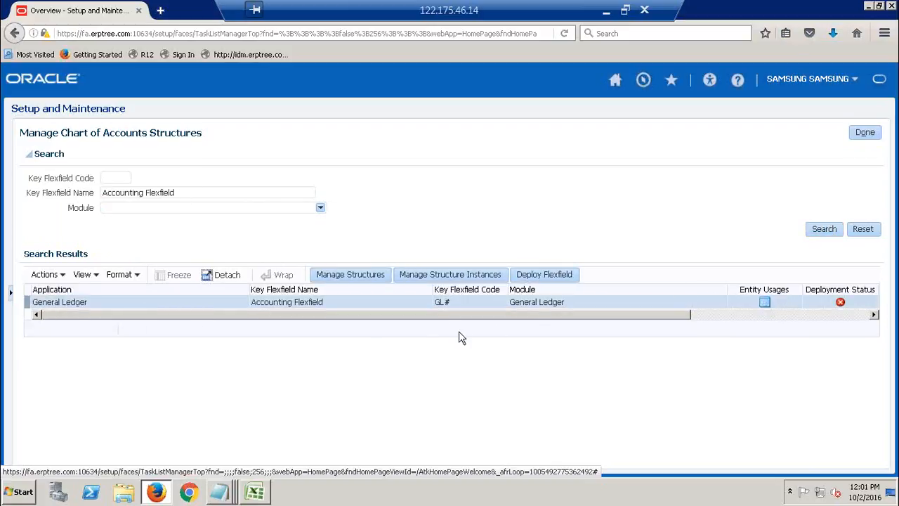
left_click(353, 279)
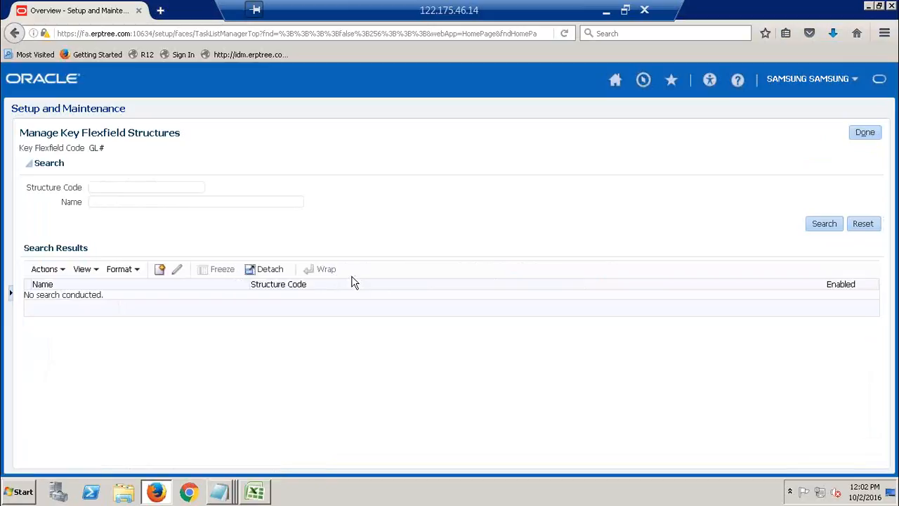
List and scroll through the existing GL# structures, then start a new one.
left_click(160, 270)
left_click(825, 225)
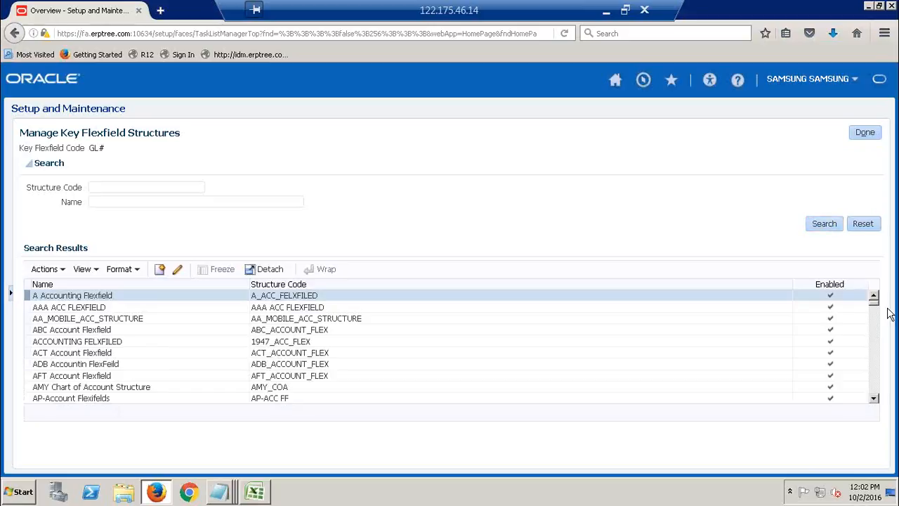
left_click(872, 391)
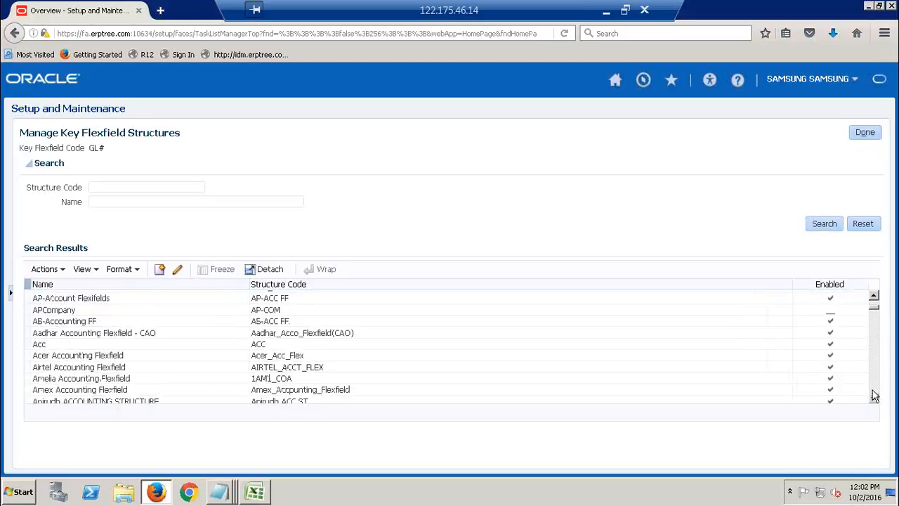
left_click(873, 397)
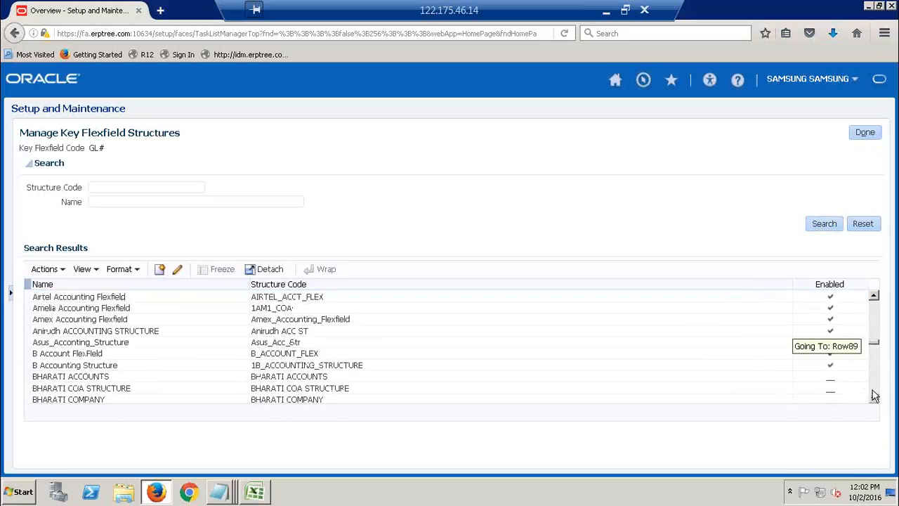
left_click(873, 396)
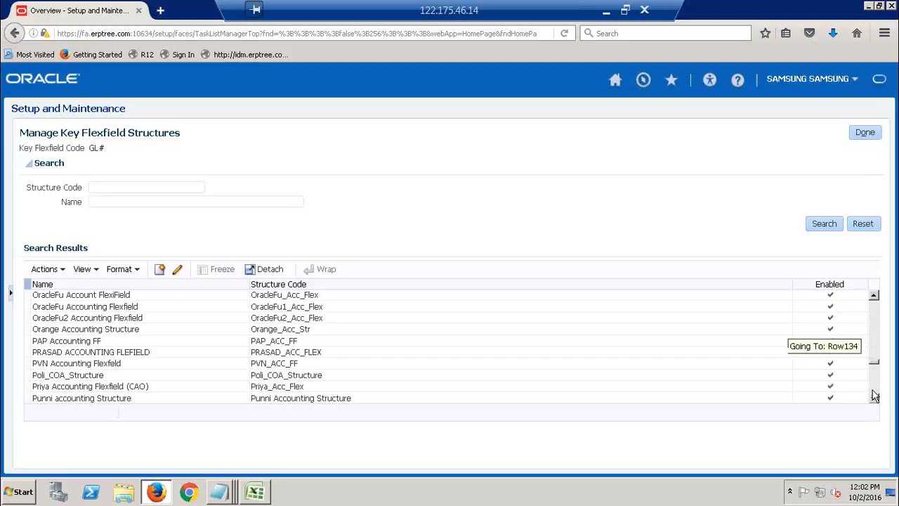
left_click(872, 391)
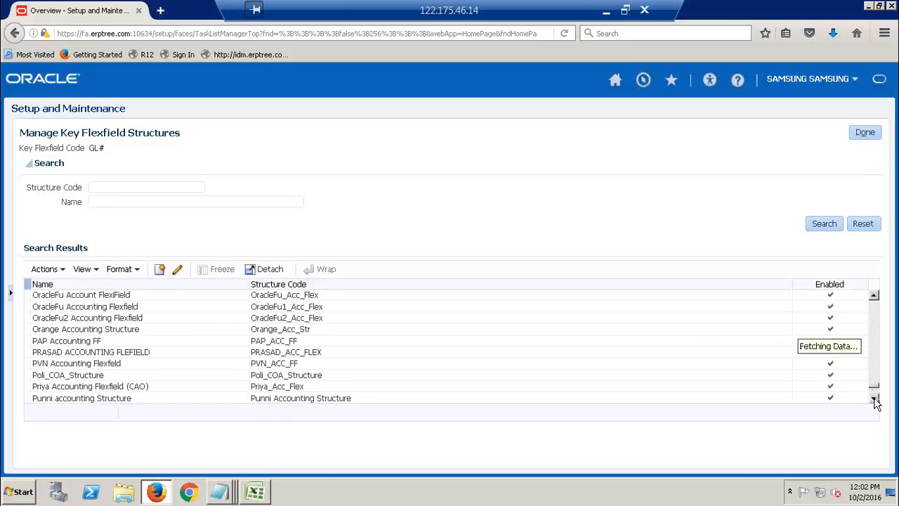
left_click(874, 398)
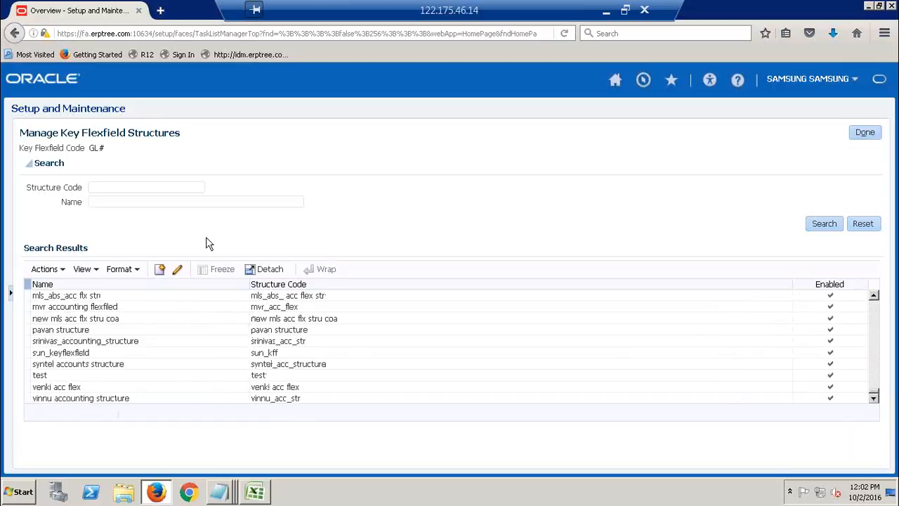
left_click(160, 271)
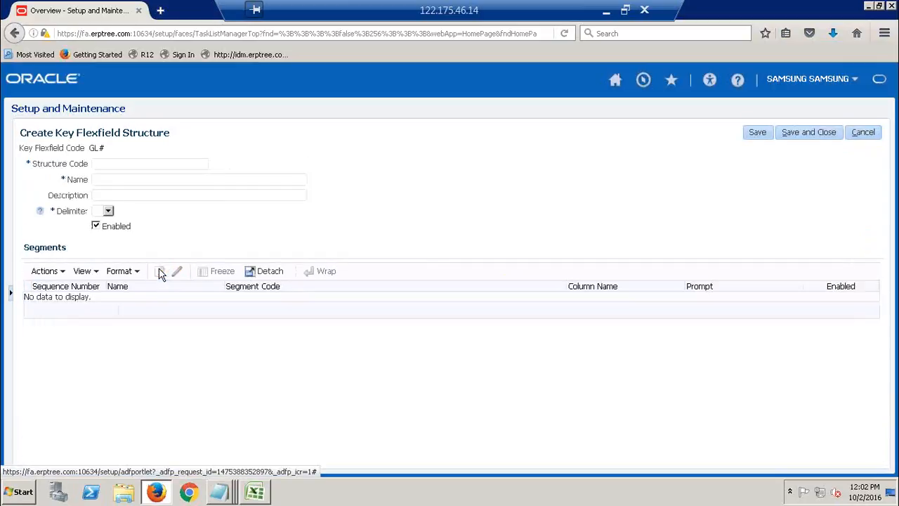
Enter structure code SS_ACC_FLEX with name and description 'SS Accounting Flexfield'.
left_click(105, 166)
type("s")
type("SS")
type("T")
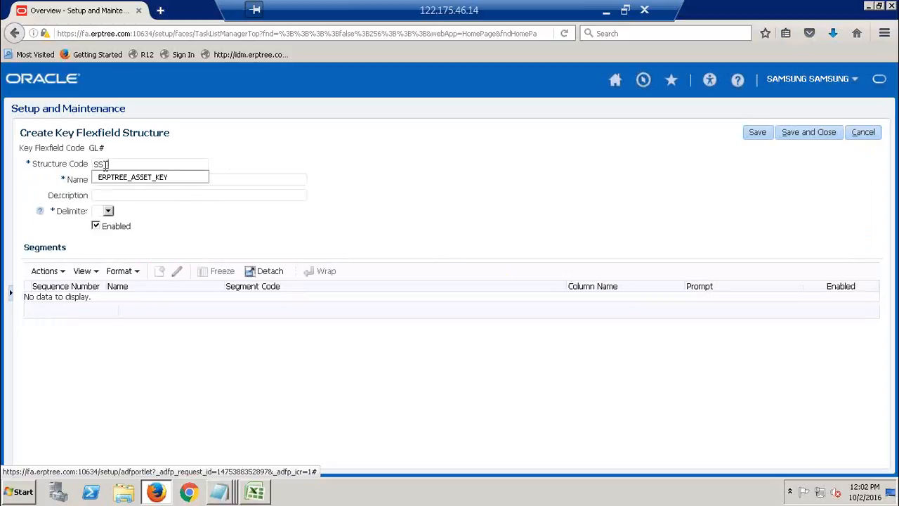
type("ACC_FLEX")
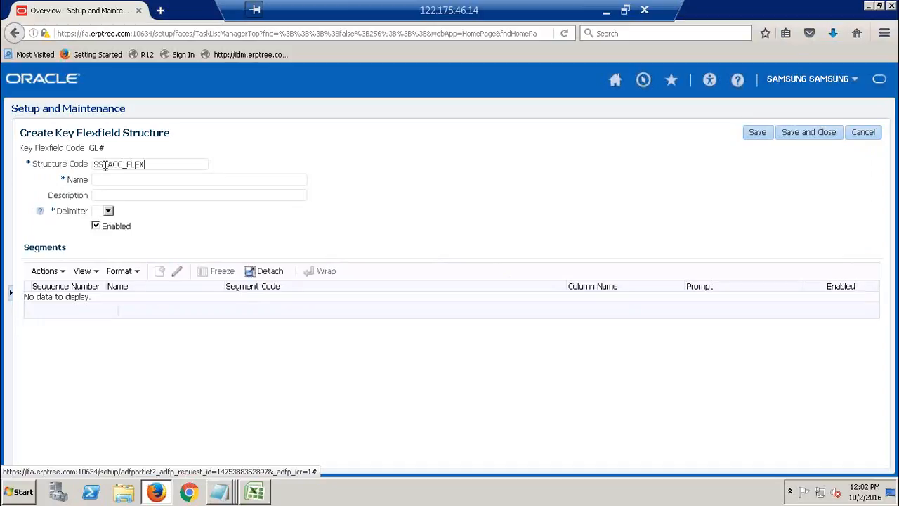
key("Tab")
type("SS Acco")
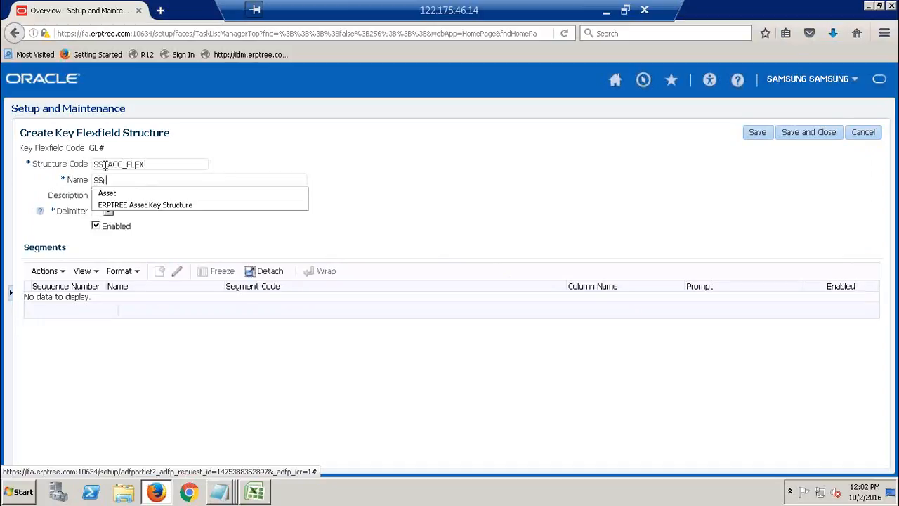
type("unting fLE")
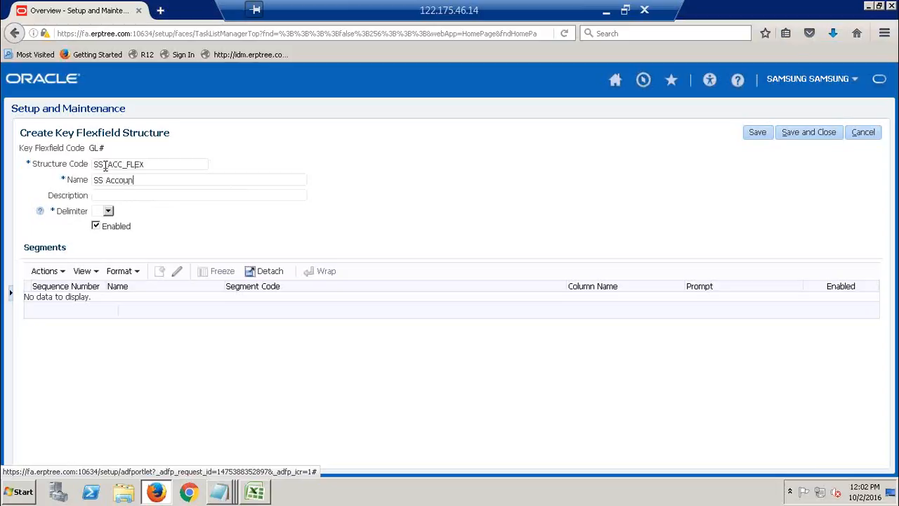
key("BackSpace")
key("BackSpace")
key("BackSpace")
type("Flexfield")
left_click_drag(182, 180, 89, 180)
key("ctrl+c")
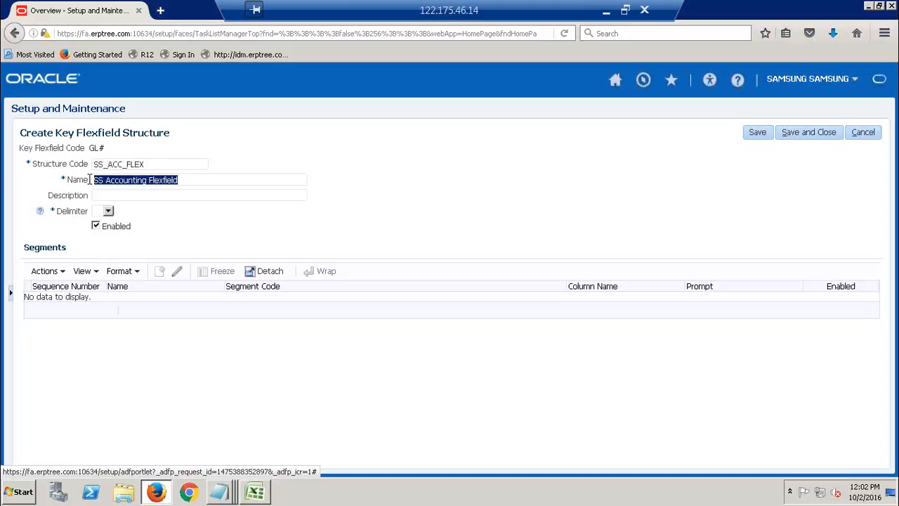
left_click(134, 199)
key("ctrl+v")
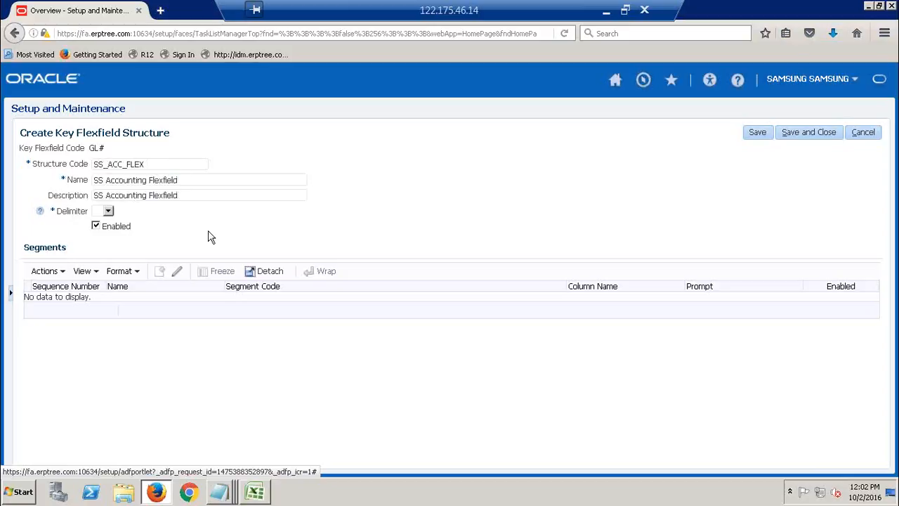
Choose a period as the segment delimiter and save the structure.
left_click(109, 210)
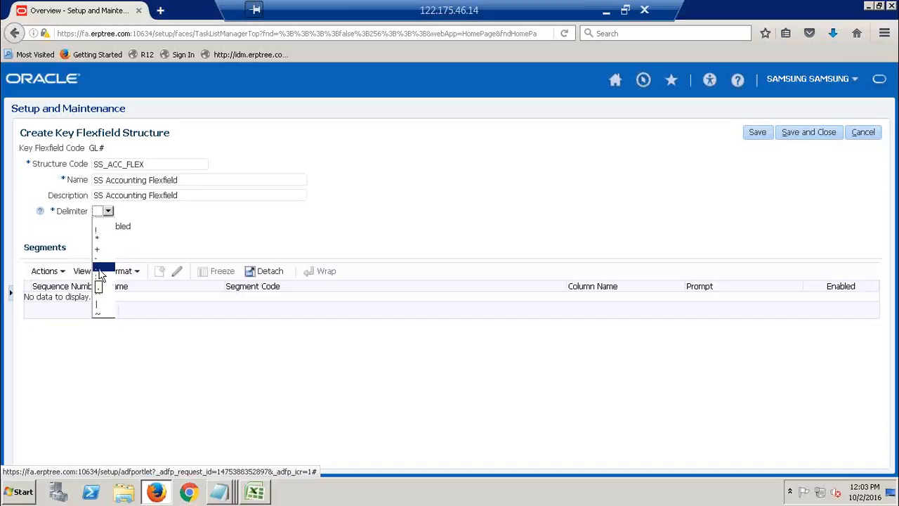
left_click(99, 279)
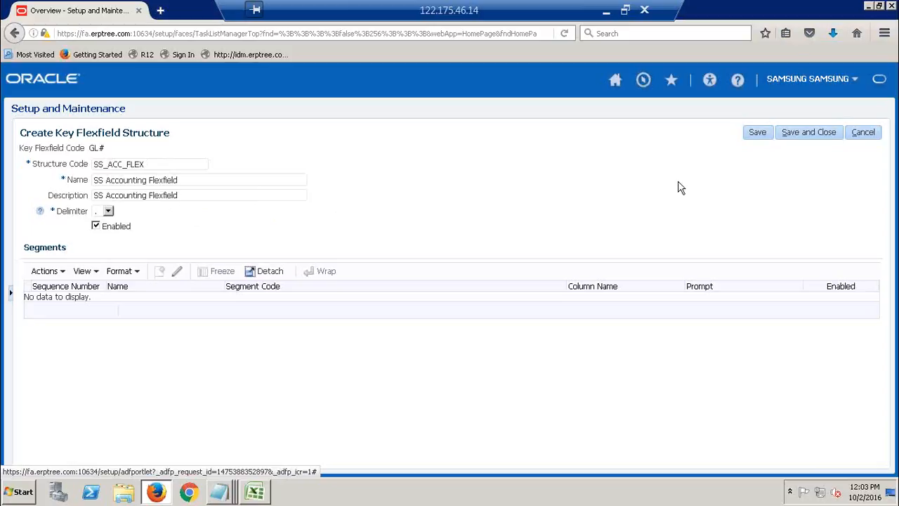
left_click(763, 134)
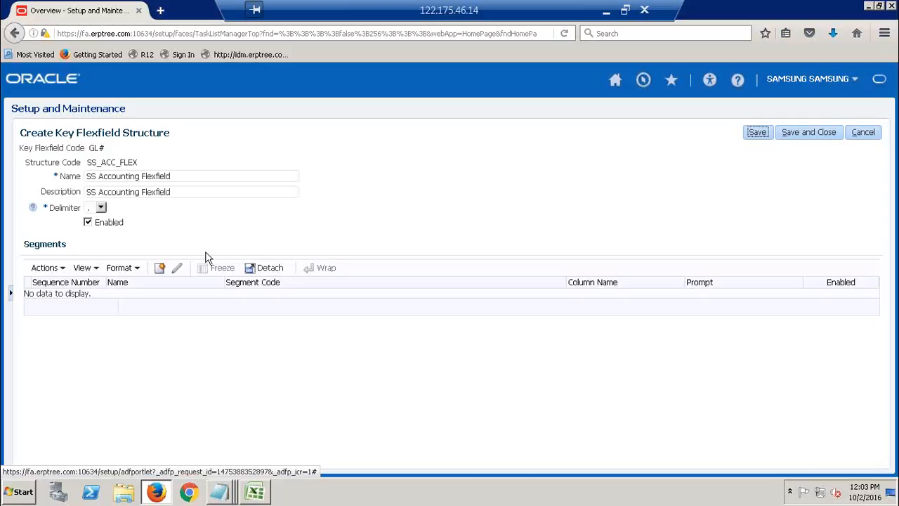
left_click(160, 269)
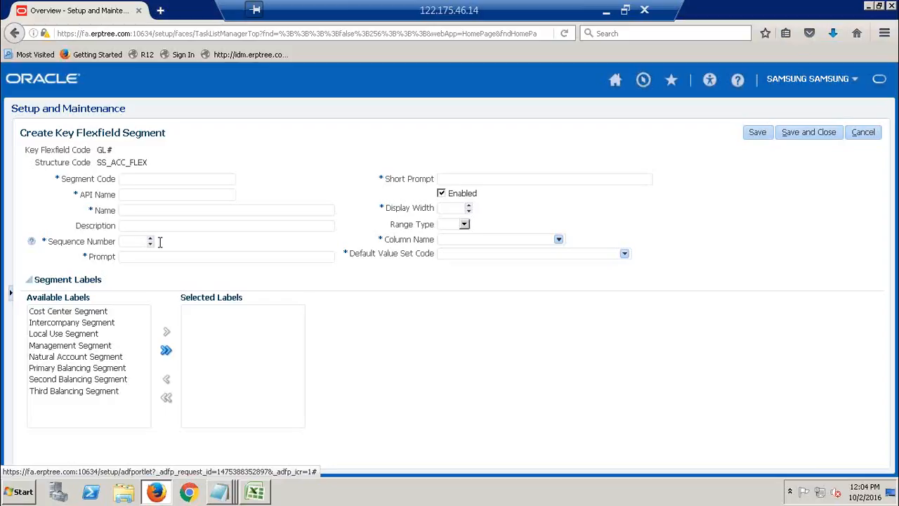
Enter Company as the first segment's code, with API name company filled automatically.
type("C")
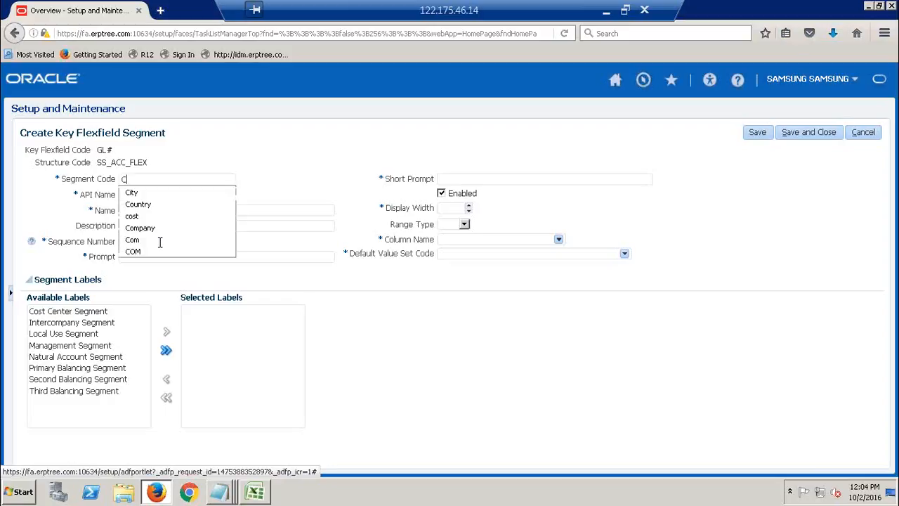
type("ompany")
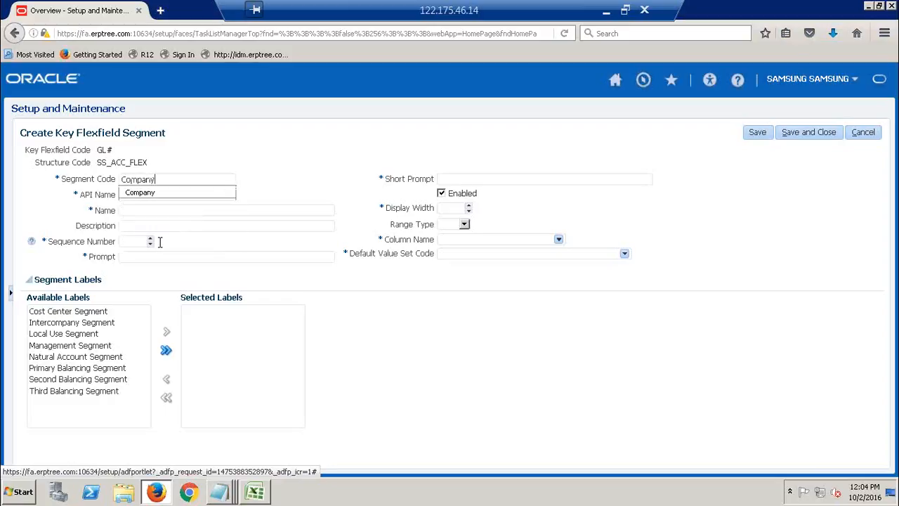
key("Tab")
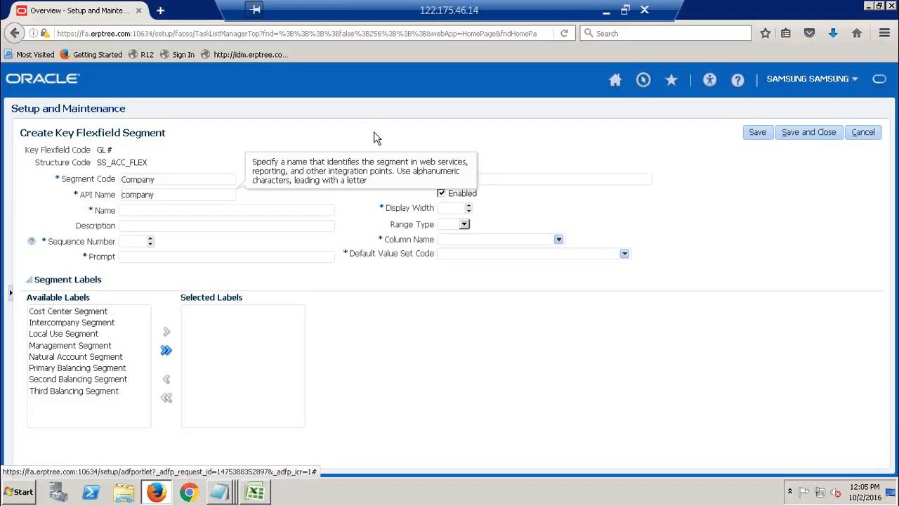
left_click(151, 211)
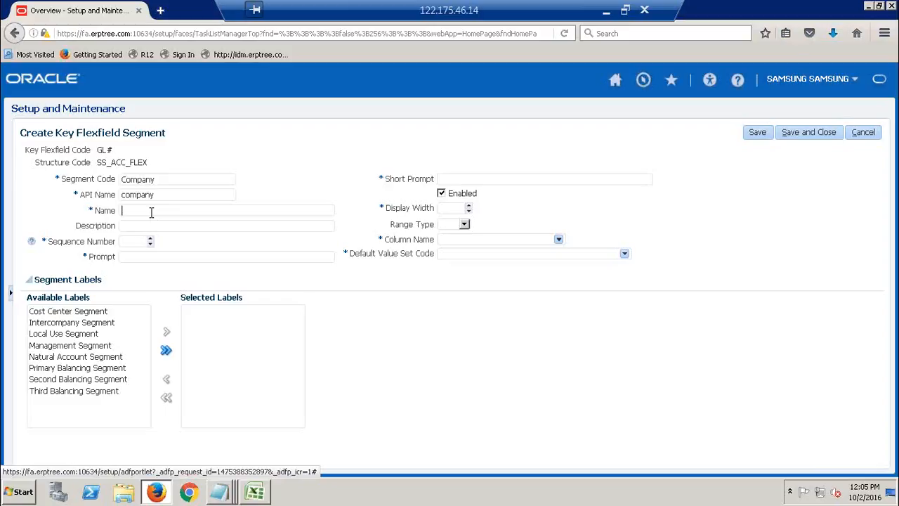
Give the segment the name Company and copy it into the description.
type("Company")
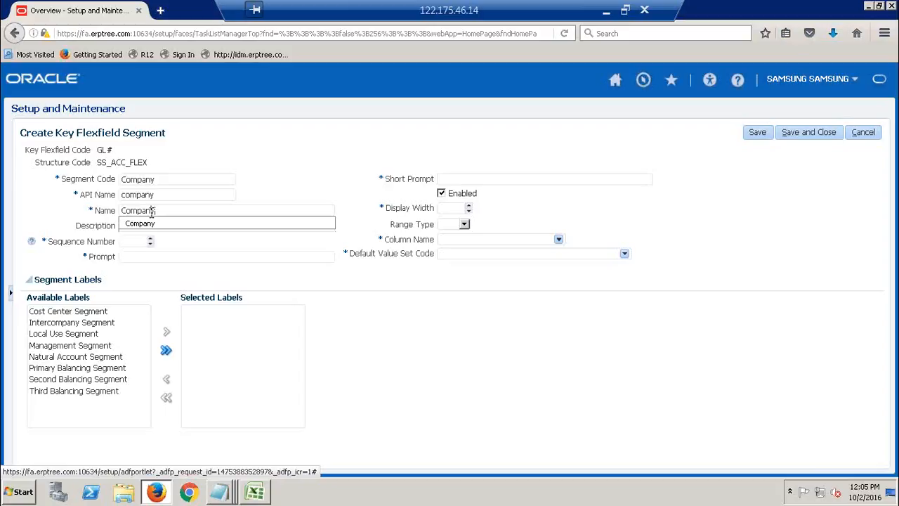
key("Tab")
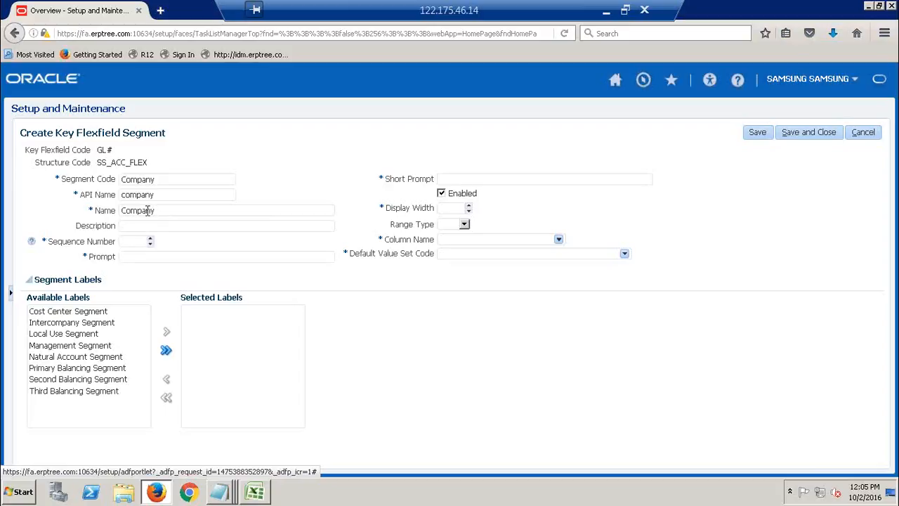
left_click_drag(149, 211, 112, 214)
key("ctrl+c")
left_click(139, 226)
key("ctrl+v")
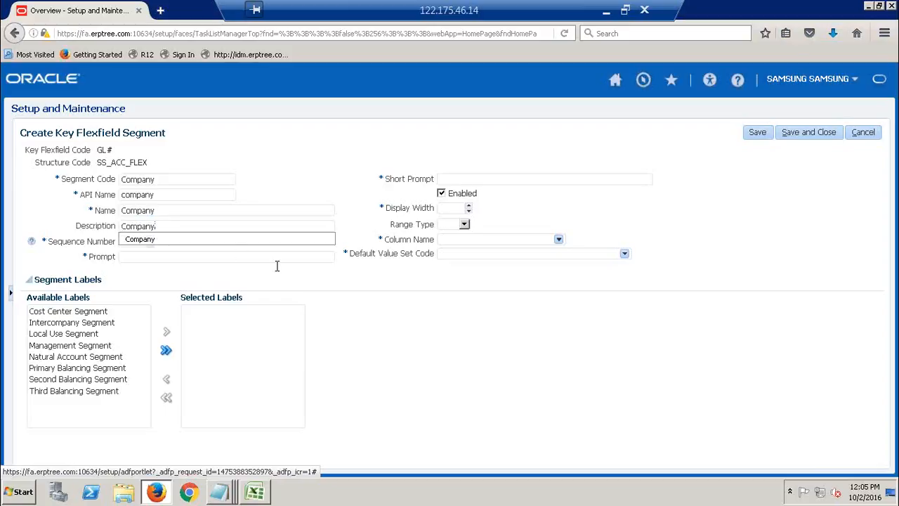
left_click(312, 278)
Set sequence number 1 and prompt Company.
left_click(129, 240)
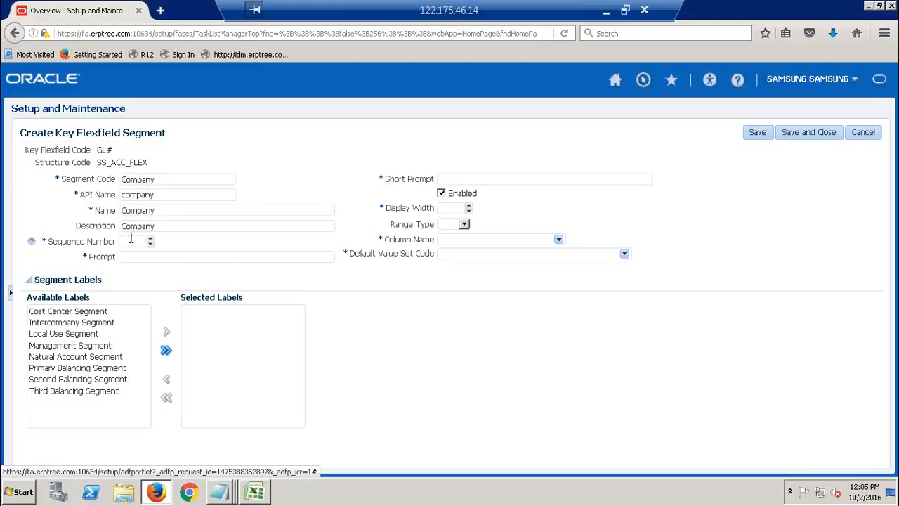
type("1")
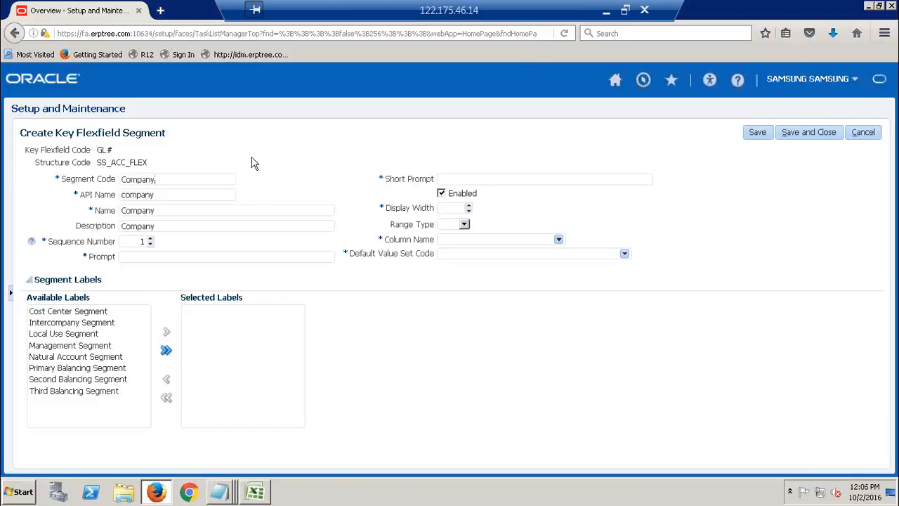
left_click(154, 179)
left_click(141, 257)
type("Company")
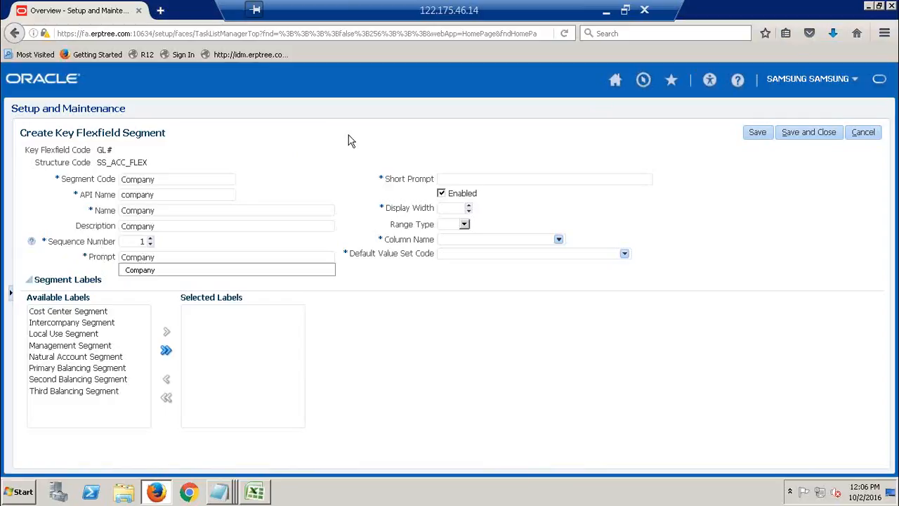
key("Tab")
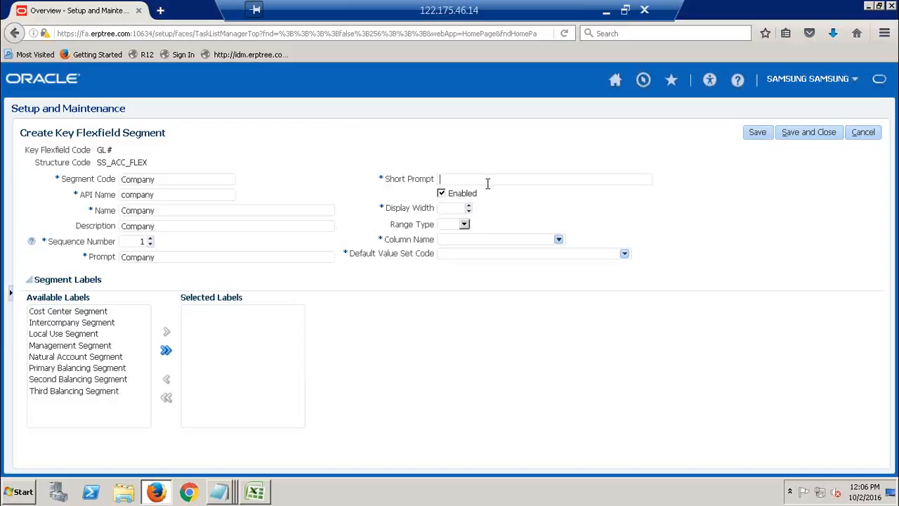
Set short prompt COM, display width 30 and column SEGMENT1 on the Company segment.
type("COM")
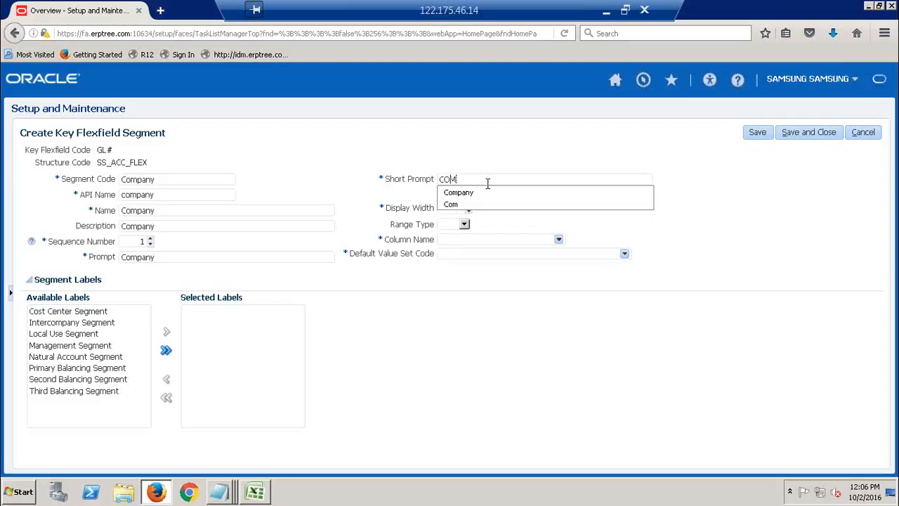
key("Tab")
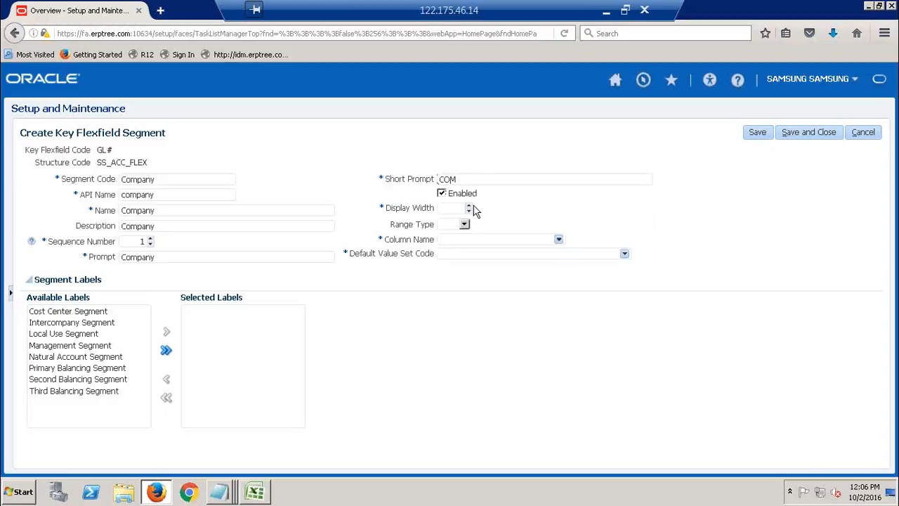
left_click(453, 208)
type("30")
left_click(559, 241)
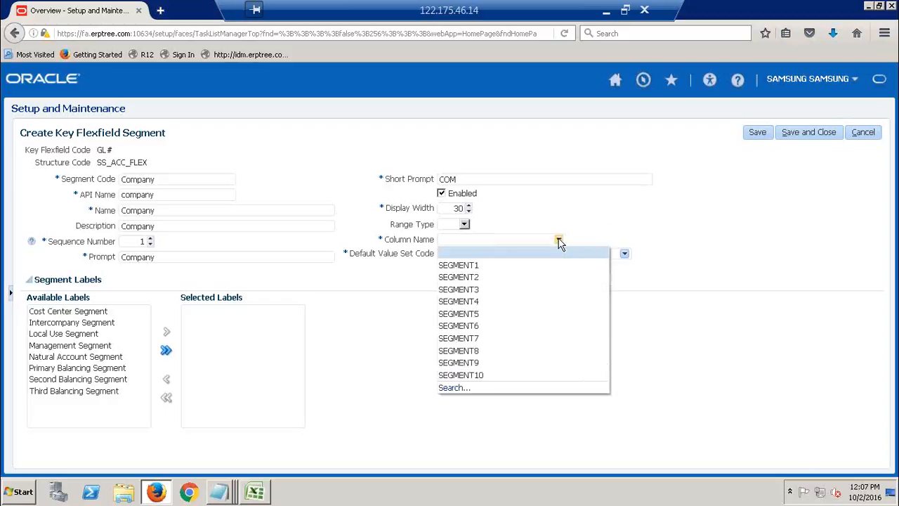
left_click(457, 265)
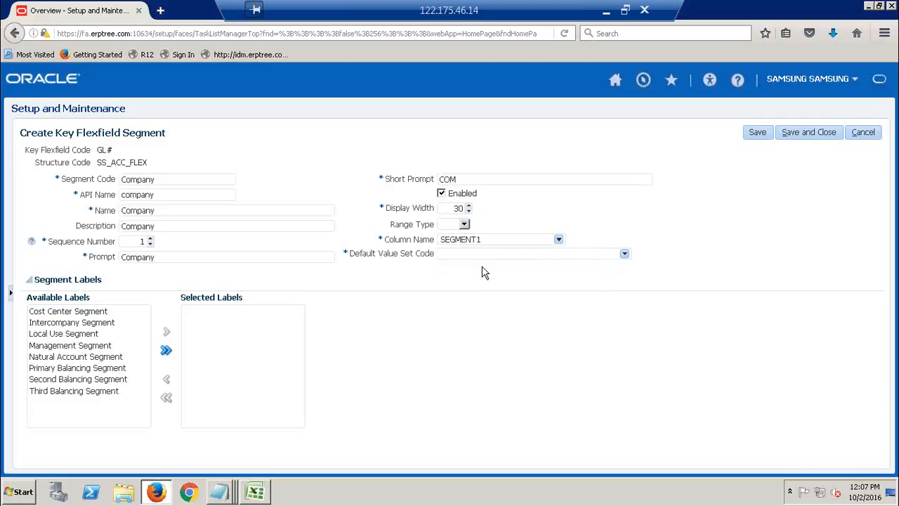
left_click(624, 255)
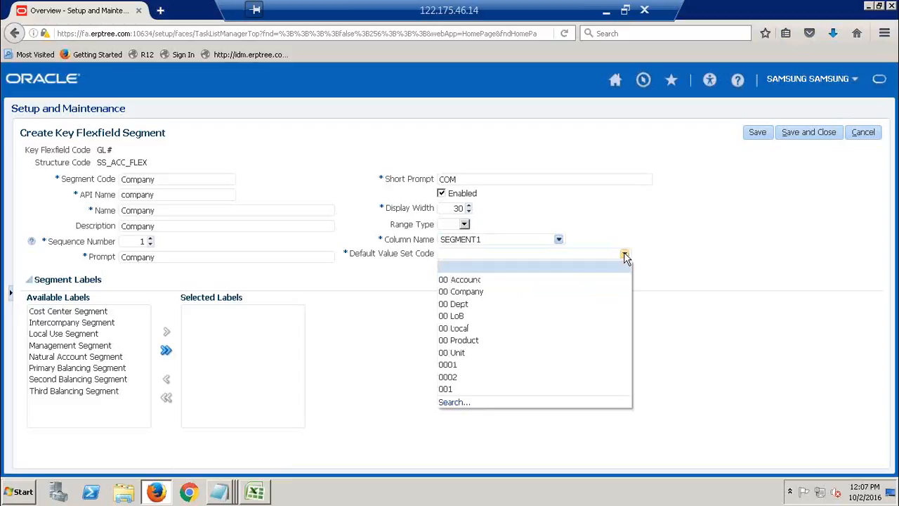
Search value sets starting with SS and pick SS_COMPANY as the default value set.
left_click(454, 403)
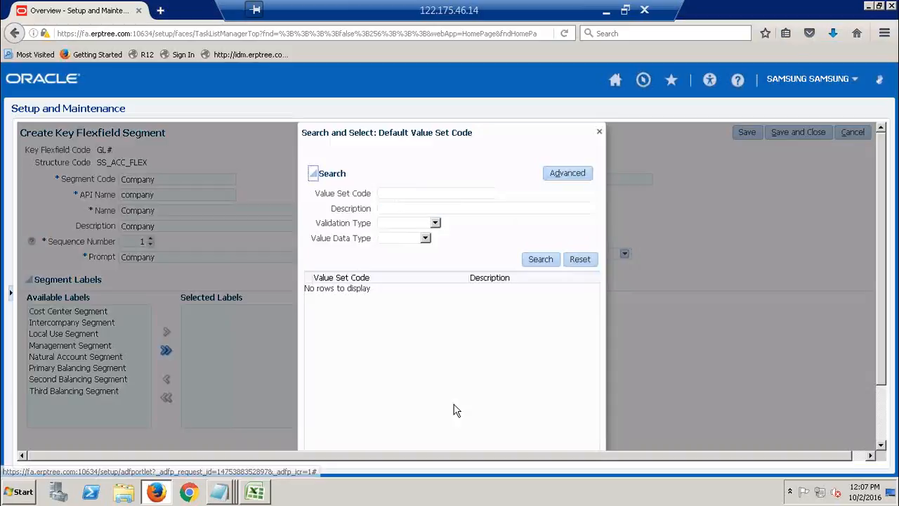
left_click(397, 195)
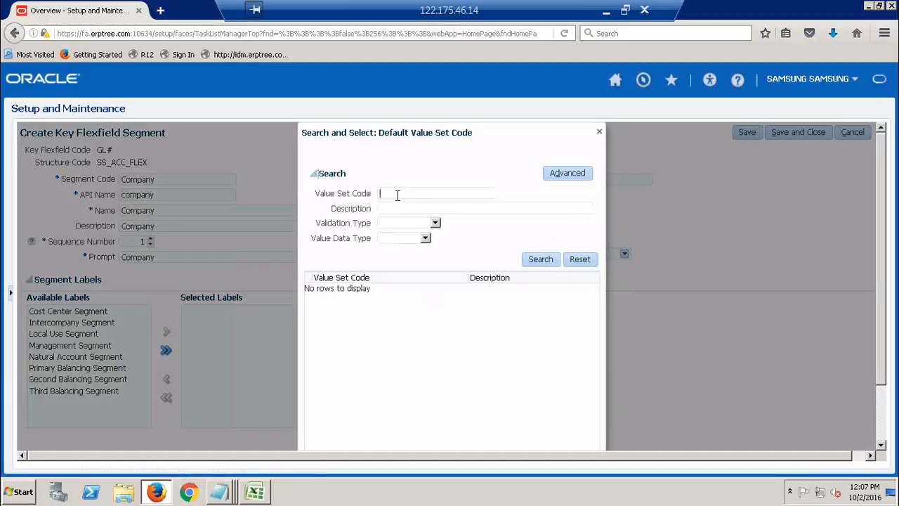
type("SS")
left_click(541, 257)
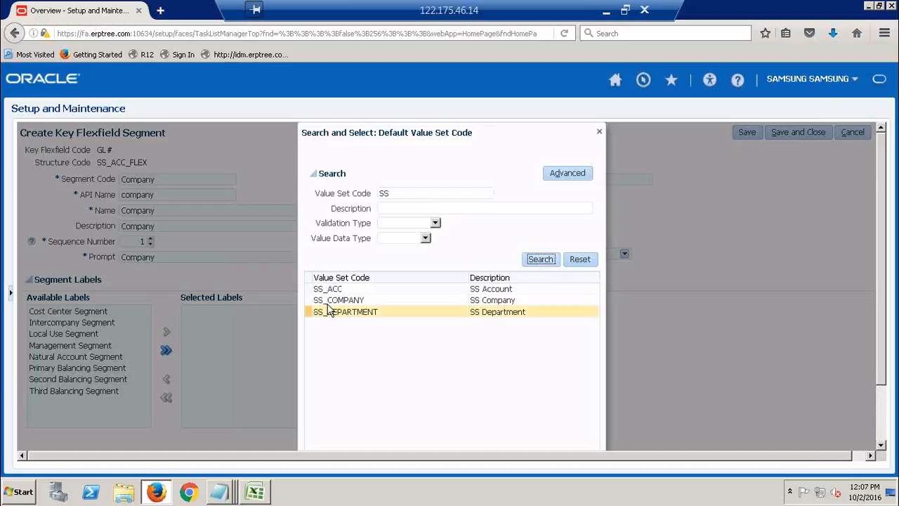
left_click(324, 300)
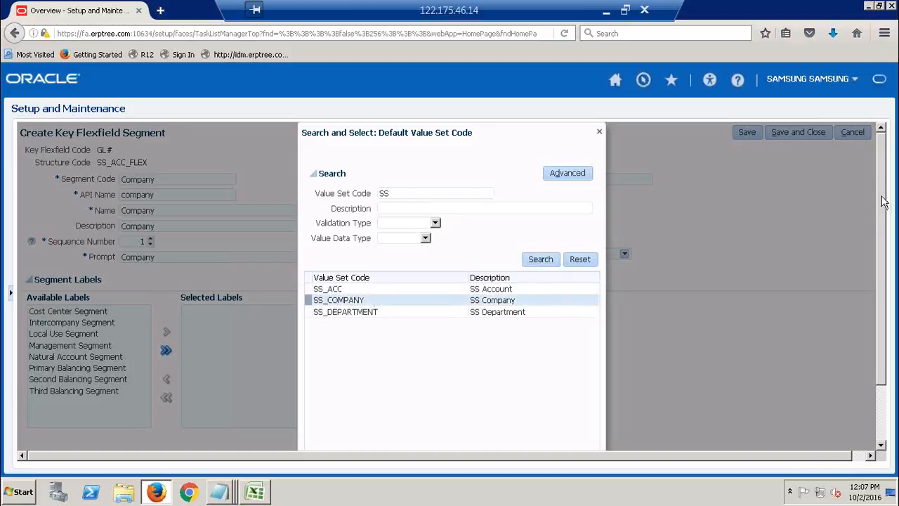
left_click_drag(881, 219, 886, 261)
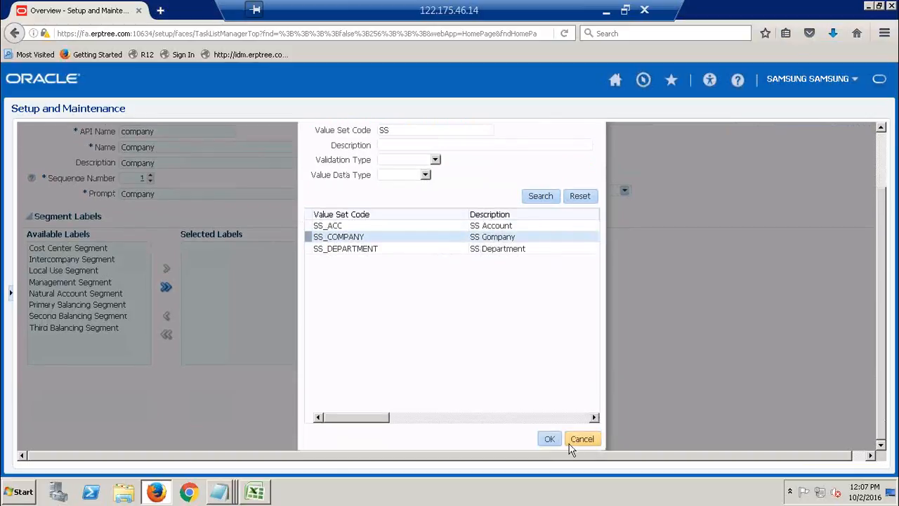
left_click(548, 438)
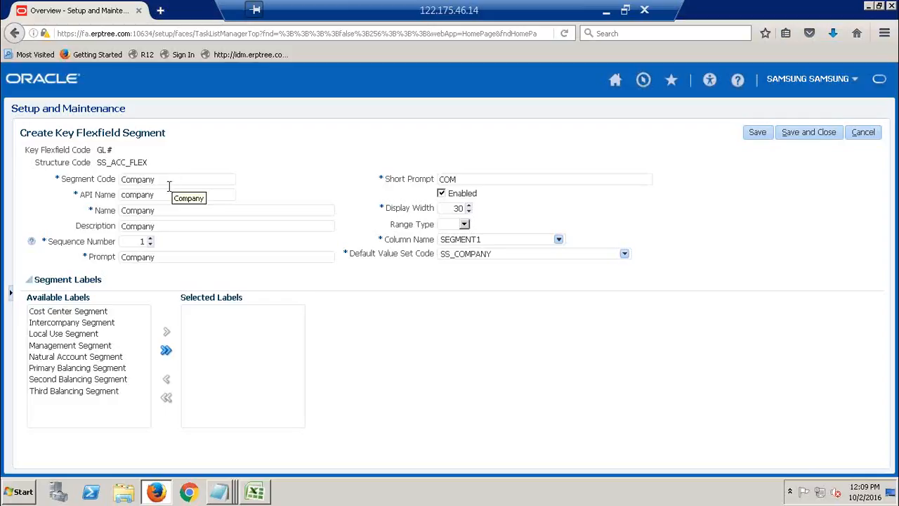
Assign the Primary Balancing Segment label to Company, save it, and start a new segment.
left_click(102, 370)
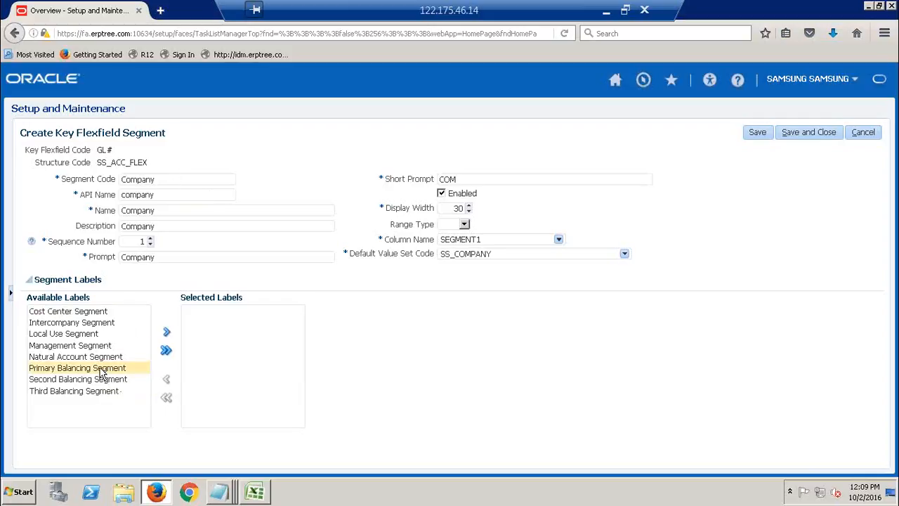
left_click(167, 333)
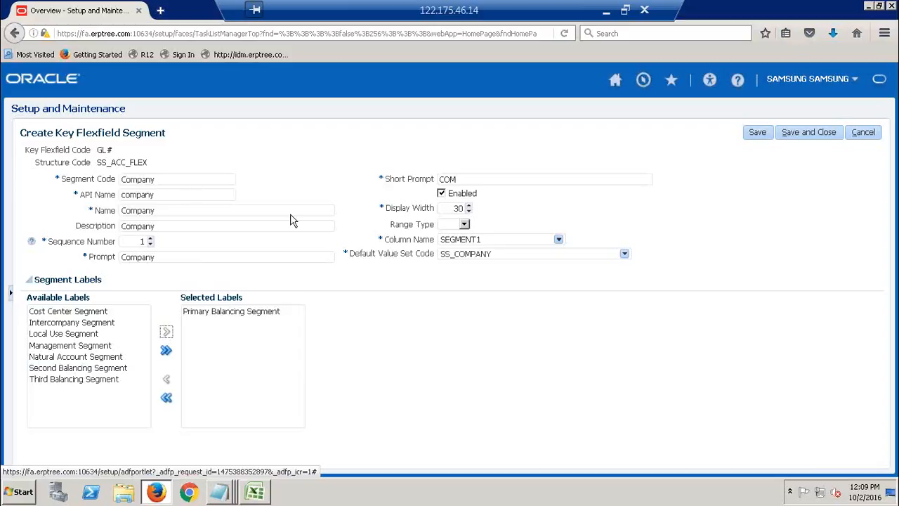
left_click(809, 133)
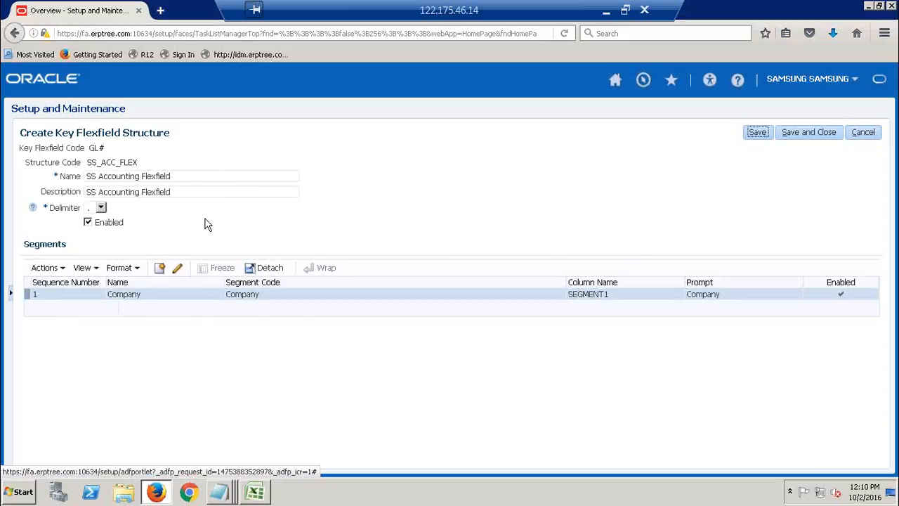
left_click(160, 270)
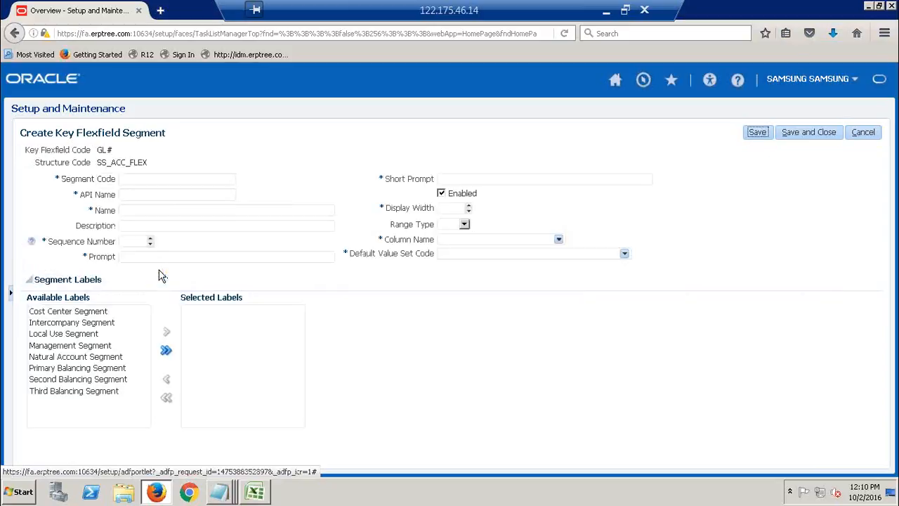
Enter segment code DEP with name and description Department.
left_click(176, 181)
type("dep")
key("BackSpace")
key("BackSpace")
key("BackSpace")
type("DEP")
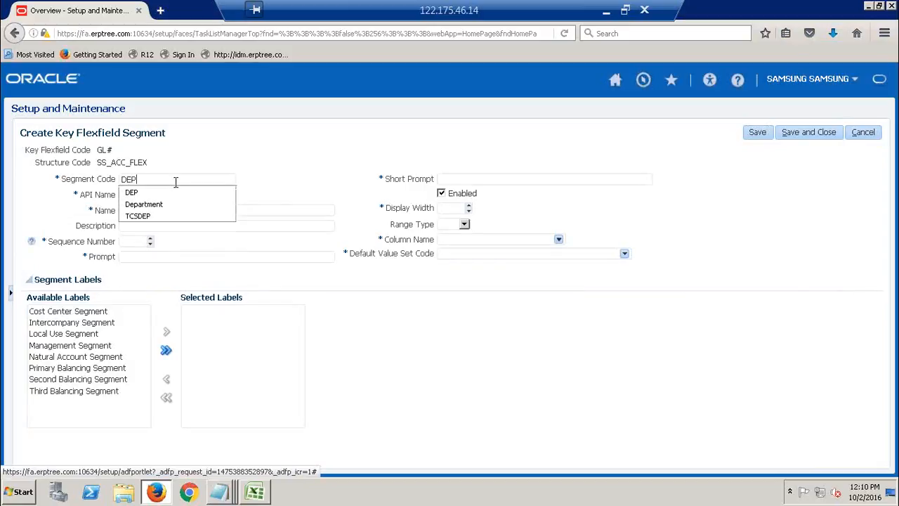
key("Tab")
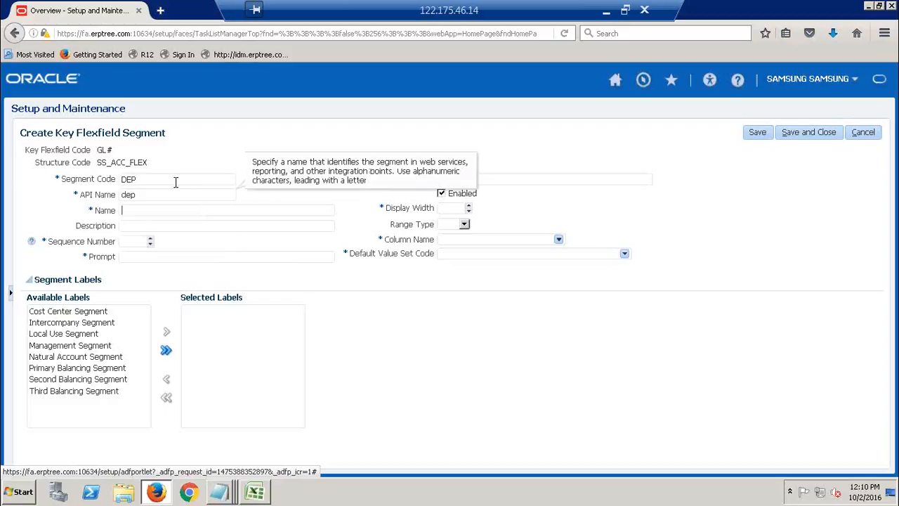
type("D")
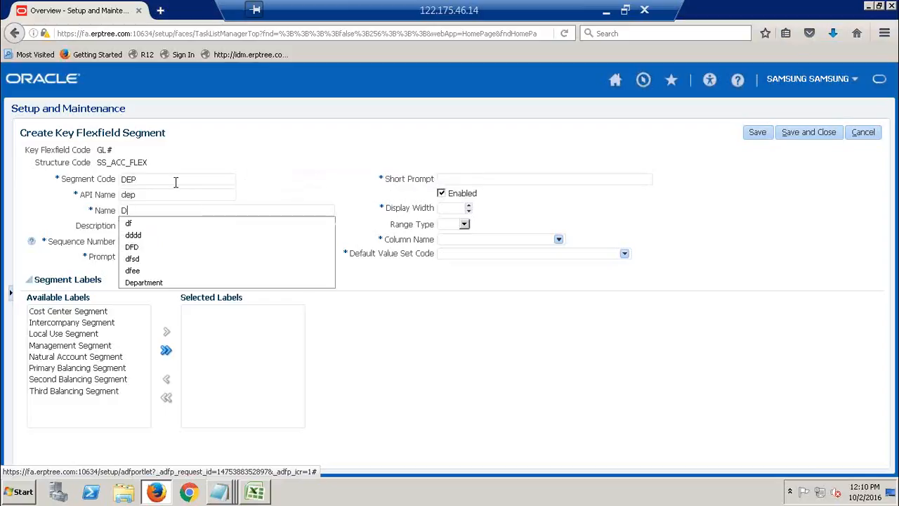
type("epartment")
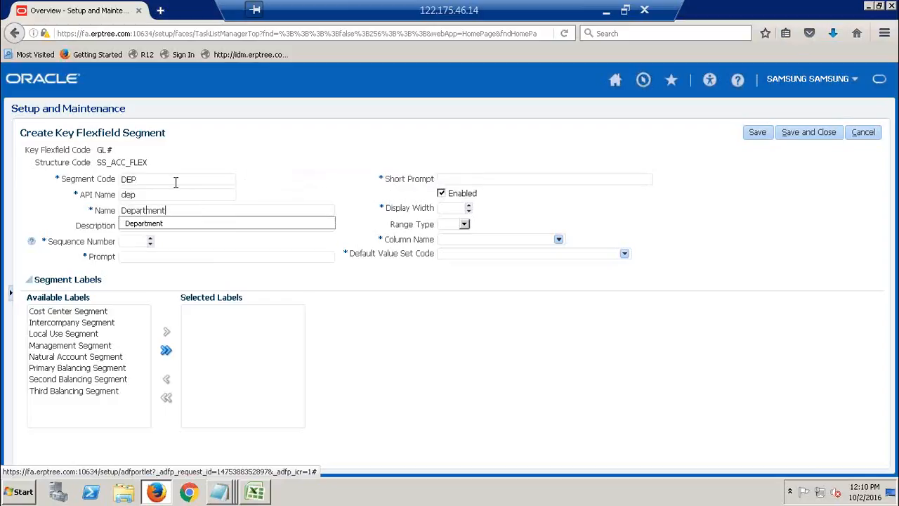
key("Tab")
key("ctrl+a")
key("ctrl+c")
key("Tab")
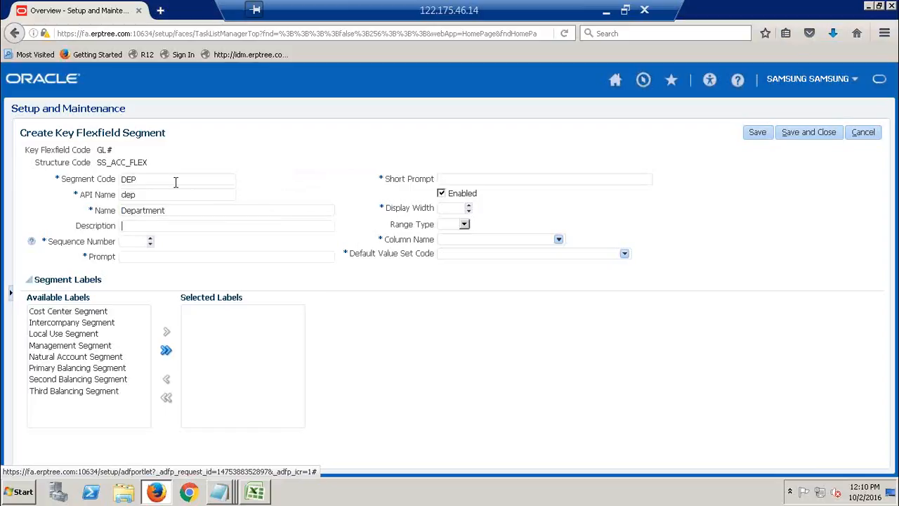
key("ctrl+v")
key("Tab")
Set sequence number 2, prompt Department and short prompt Dep.
type("2")
key("ctrl+v")
left_click(514, 177)
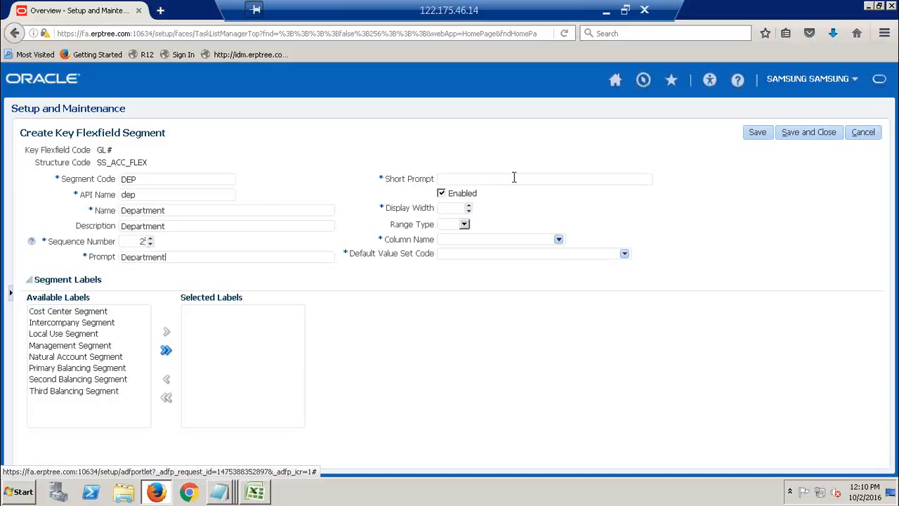
key("ctrl+v")
key("BackSpace")
key("BackSpace")
key("BackSpace")
key("BackSpace")
key("BackSpace")
key("BackSpace")
key("BackSpace")
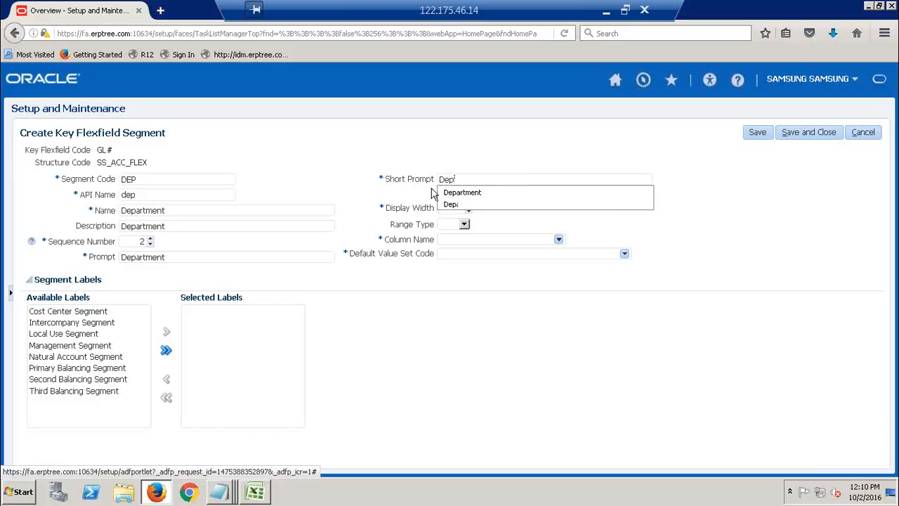
left_click(388, 192)
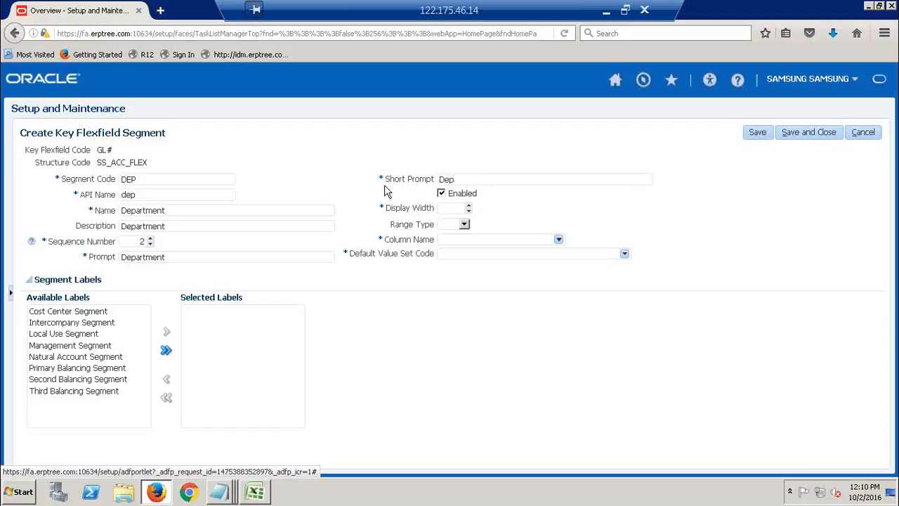
Give the Department segment display width 30 and column SEGMENT2.
left_click(455, 209)
type("10")
left_click(559, 240)
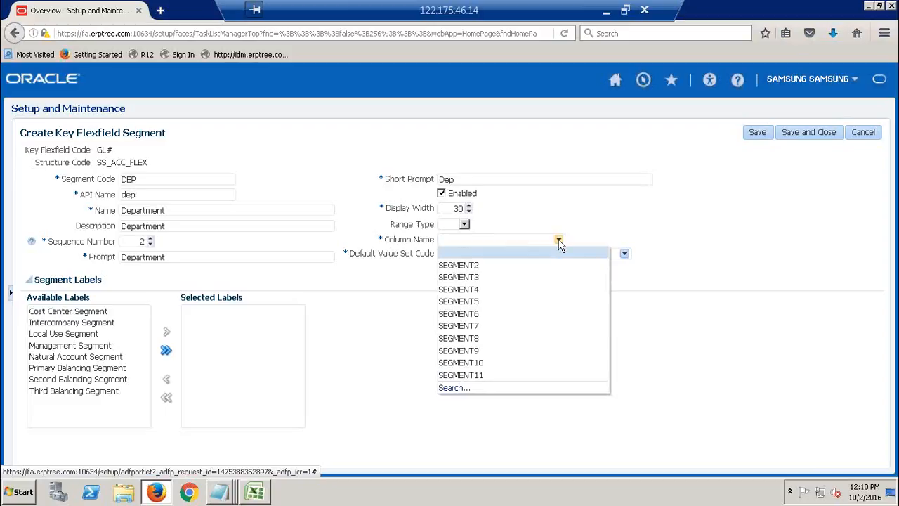
left_click(469, 266)
Search for and select the SS_DEPARTMENT value set, then add the Cost Center Segment label.
left_click(625, 254)
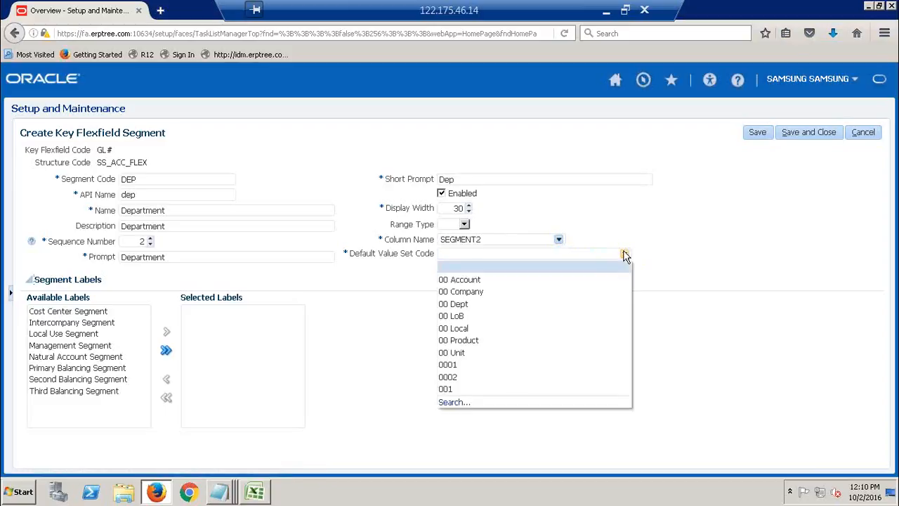
left_click(460, 404)
left_click(391, 193)
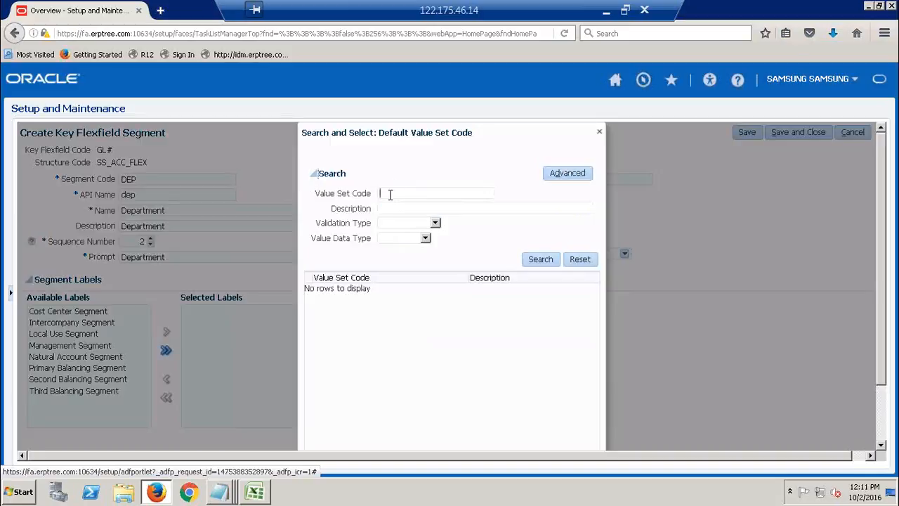
type("SS")
left_click(551, 259)
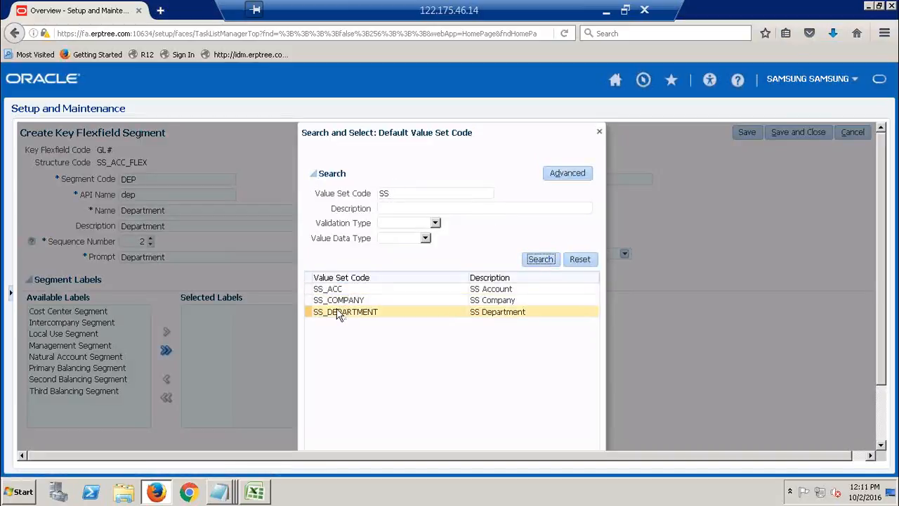
left_click(338, 313)
left_click_drag(881, 233, 880, 305)
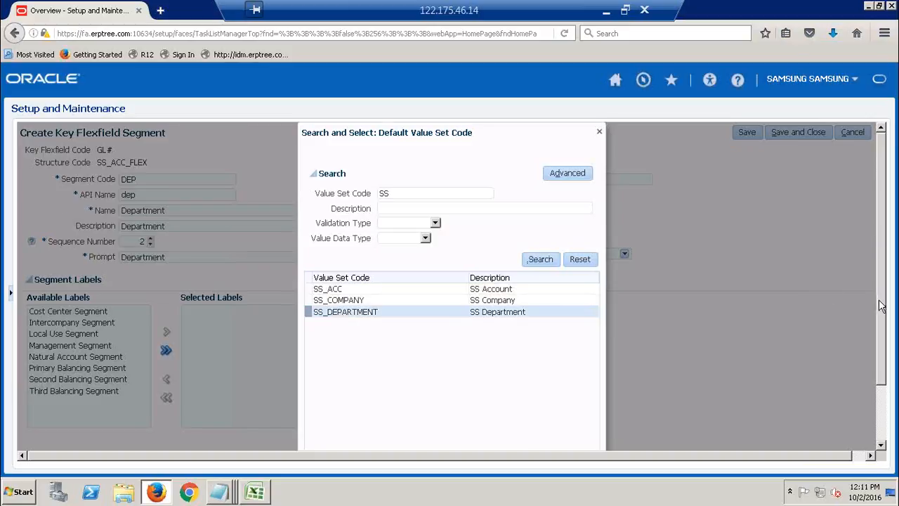
left_click(550, 438)
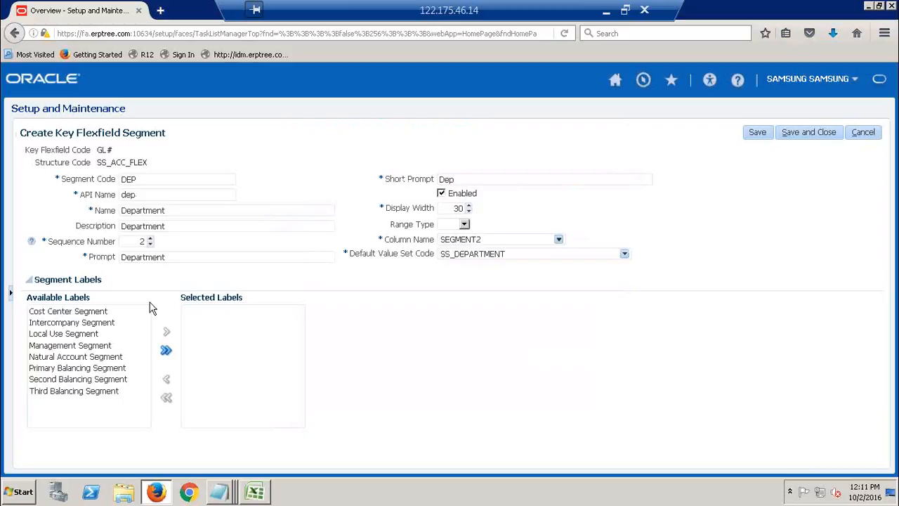
left_click(91, 311)
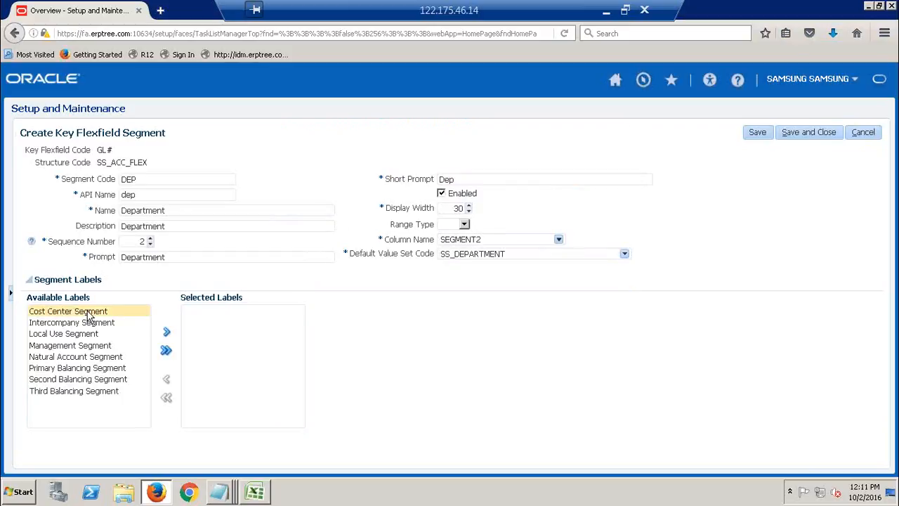
left_click(166, 332)
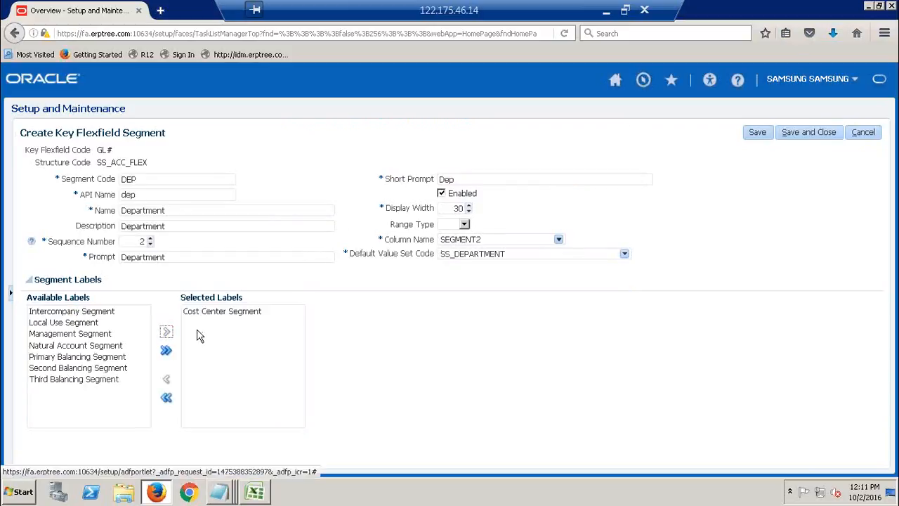
Save the Department segment and start a new segment with code ACC named Account.
left_click(804, 132)
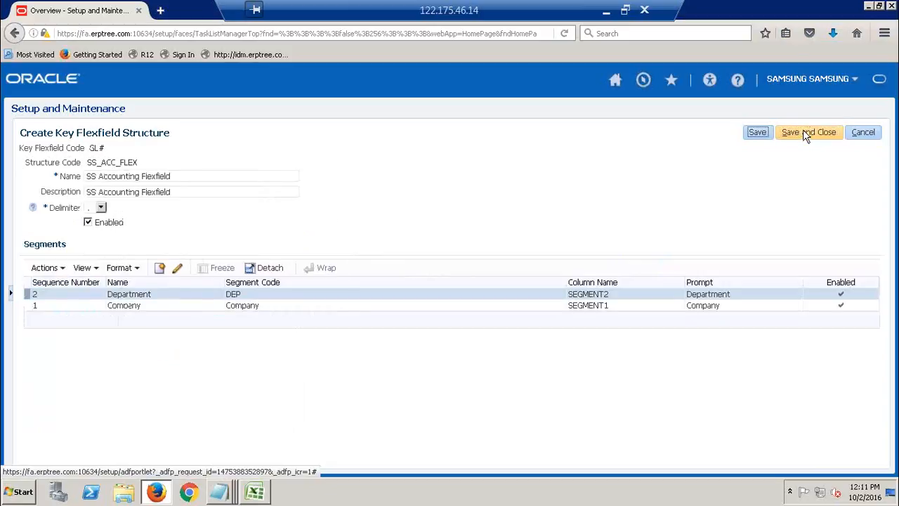
left_click(161, 268)
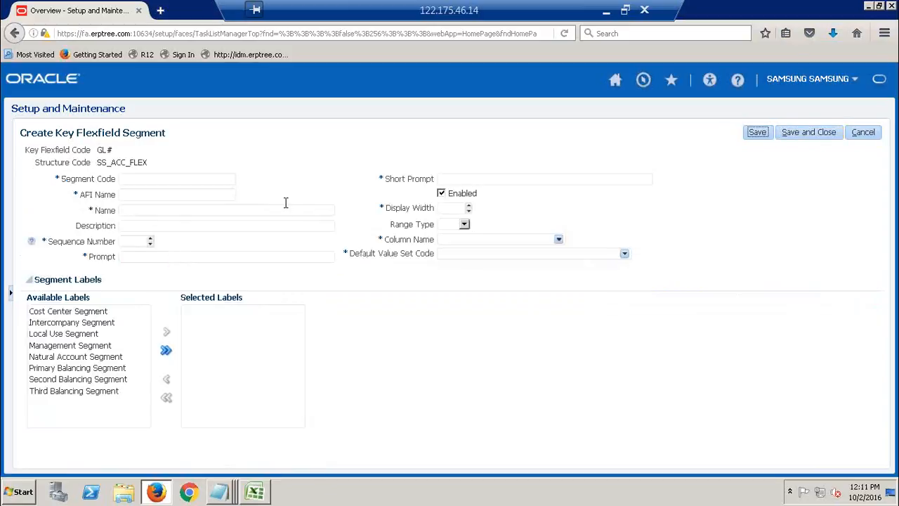
left_click(182, 179)
type("A")
key("BackSpace")
type("A")
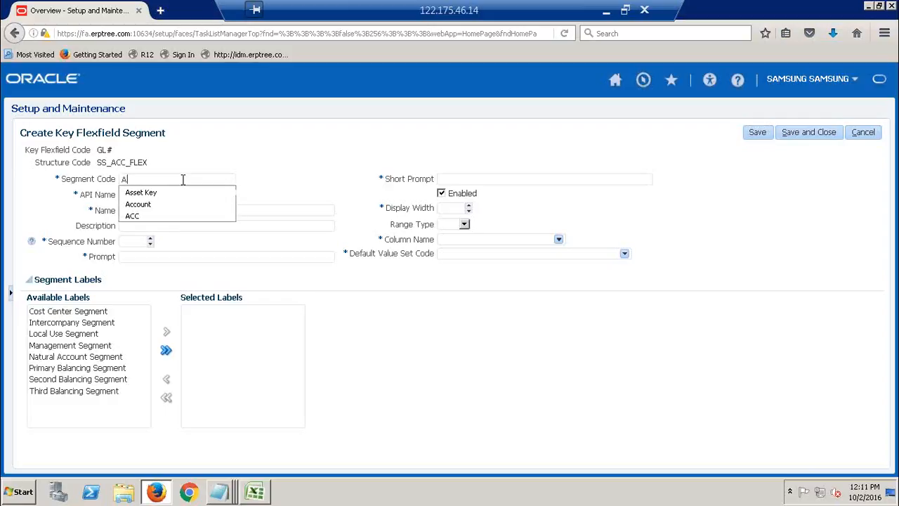
type("CC")
key("Tab")
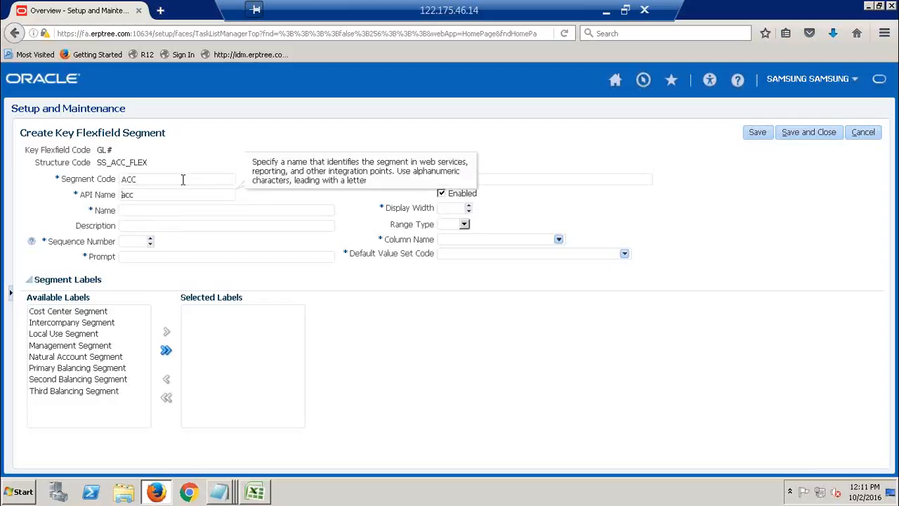
key("Tab")
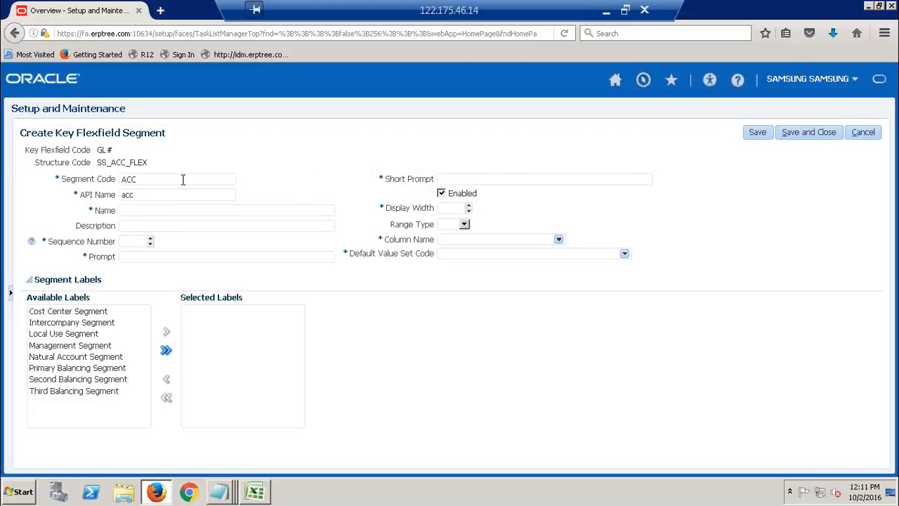
type("A")
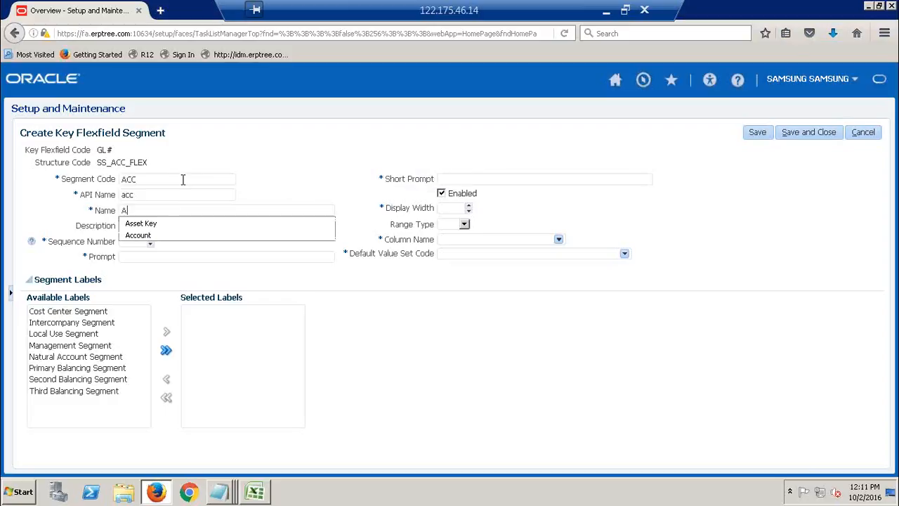
type("ccount")
Fill in description Account, sequence 3, prompt Account and short prompt Acc.
left_click_drag(161, 210, 109, 217)
key("ctrl+c")
left_click(186, 224)
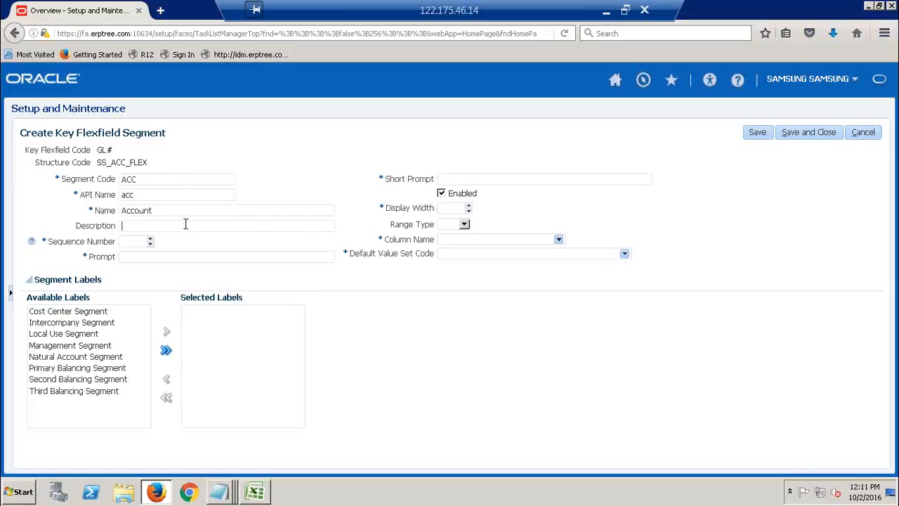
key("ctrl+v")
left_click(133, 242)
type("3")
key("ctrl+v")
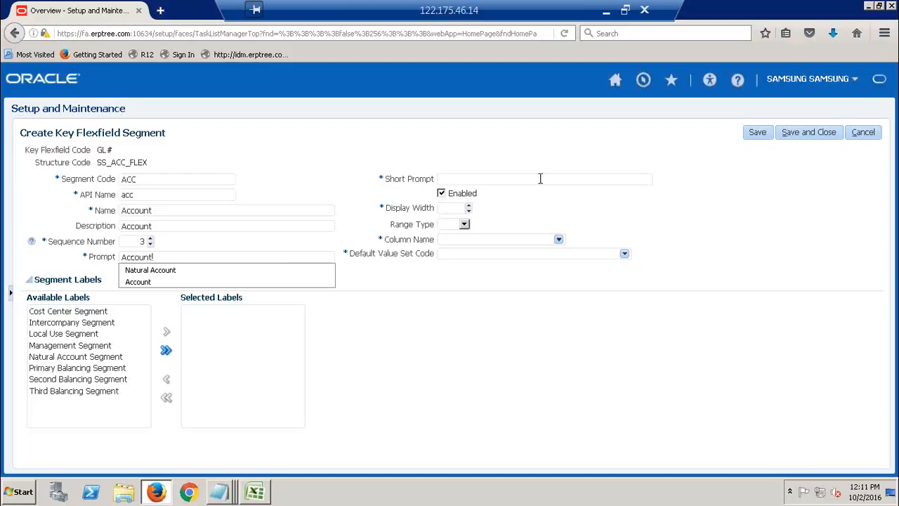
left_click(507, 177)
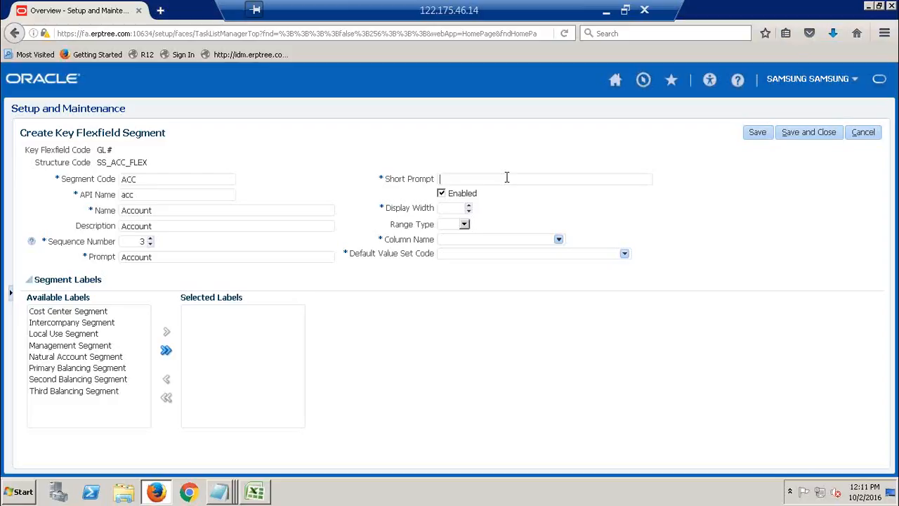
key("ctrl+v")
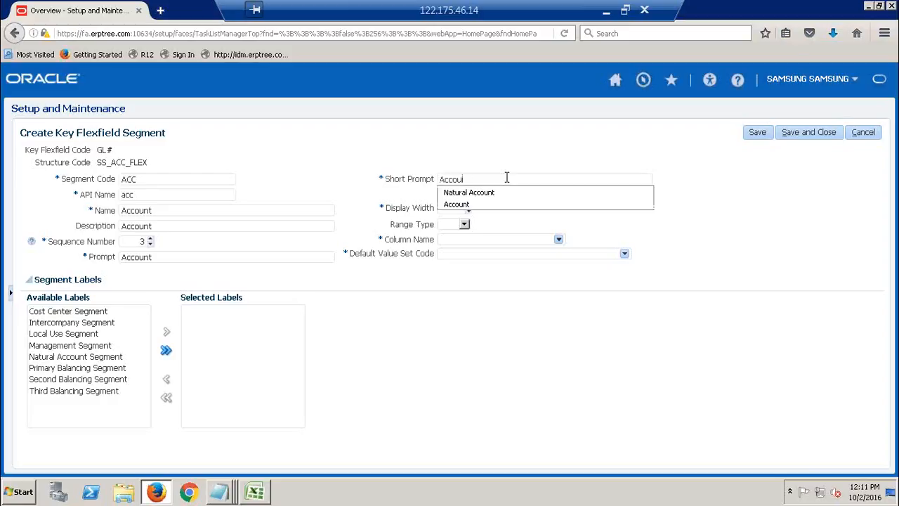
key("BackSpace")
key("BackSpace")
key("BackSpace")
key("BackSpace")
left_click(377, 186)
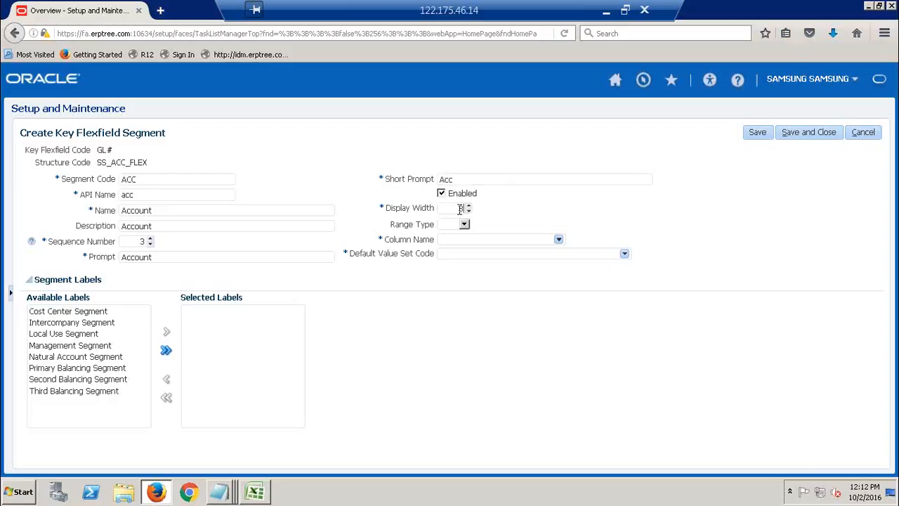
Set display width 30, assign column SEGMENT3, and bring up the value set search.
left_click(459, 208)
type("30")
left_click(558, 239)
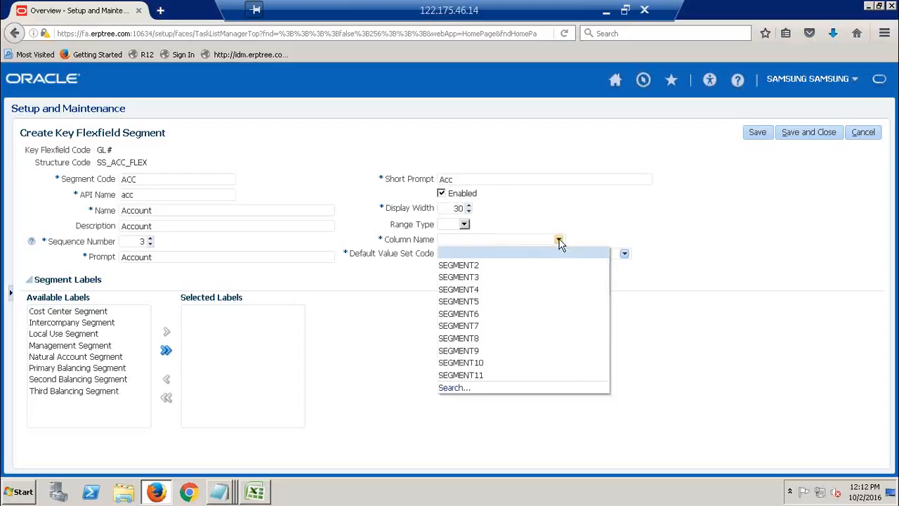
left_click(480, 278)
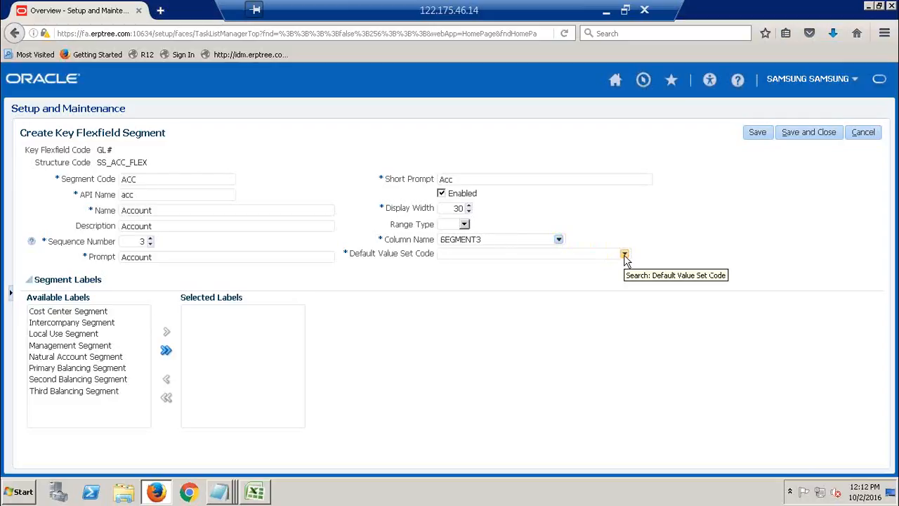
left_click(624, 254)
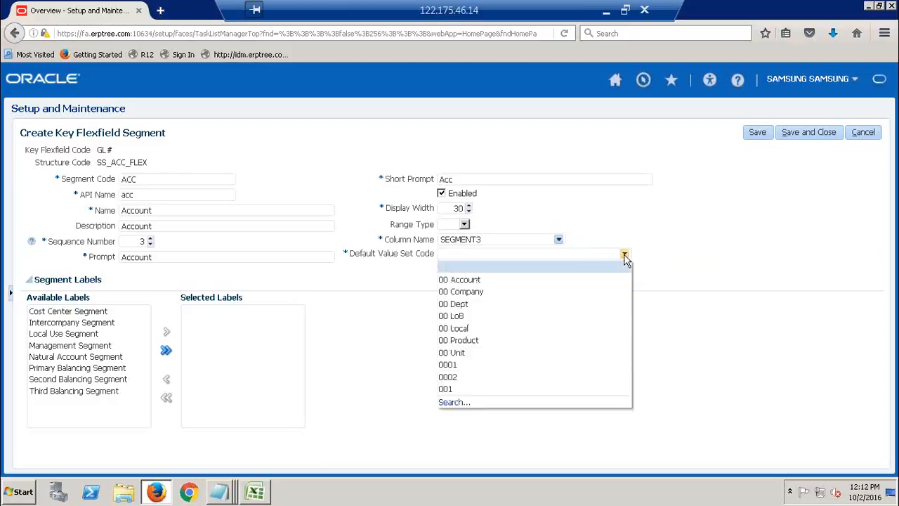
left_click(447, 406)
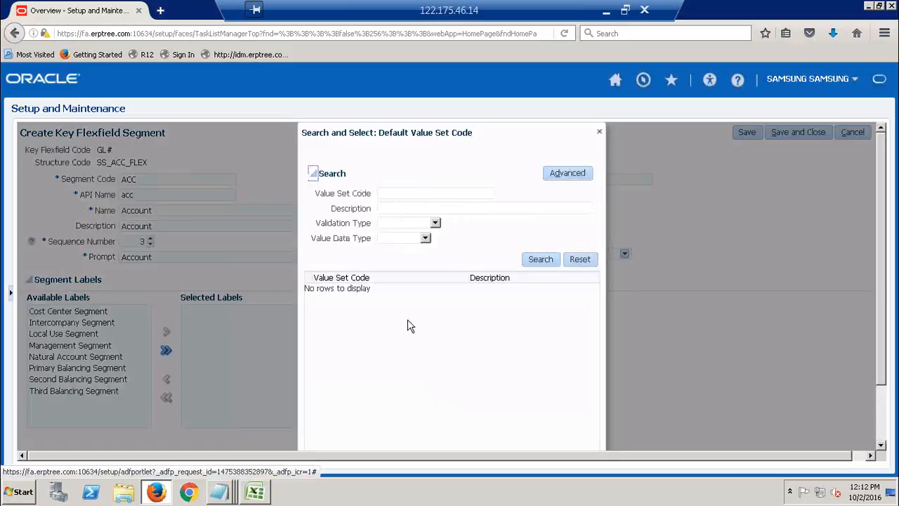
Search value sets for SS and select SS_ACC as the default value set.
left_click(412, 191)
type("SS")
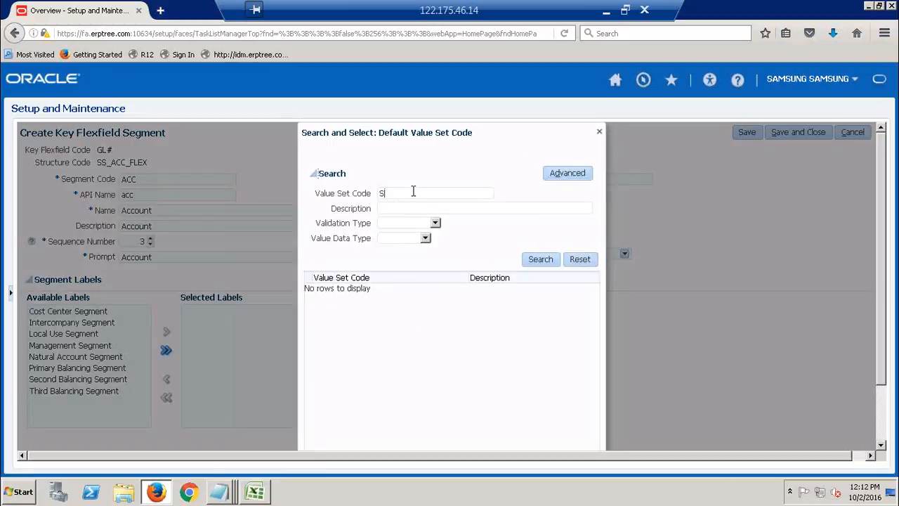
left_click(545, 259)
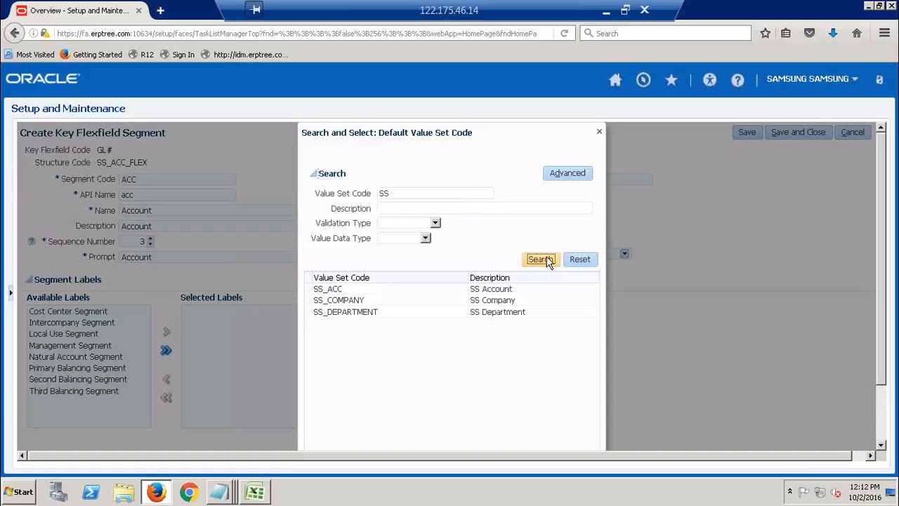
left_click(391, 306)
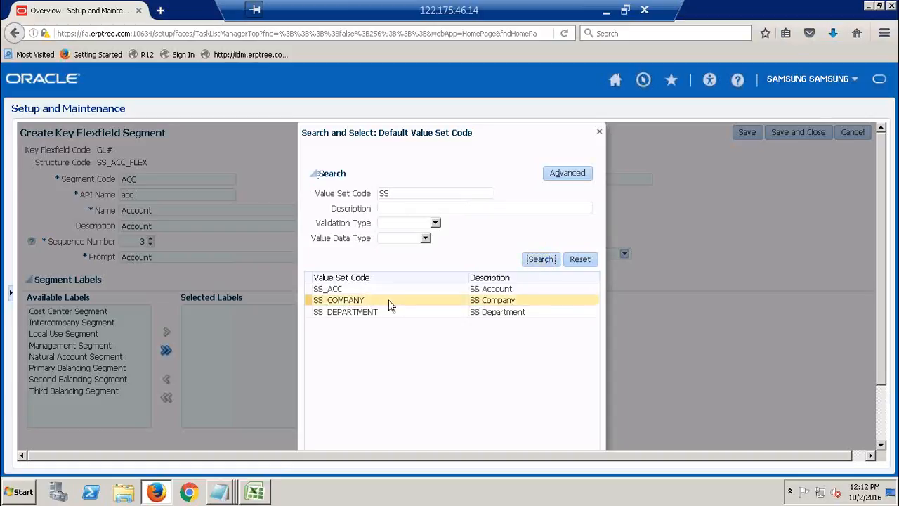
left_click(328, 292)
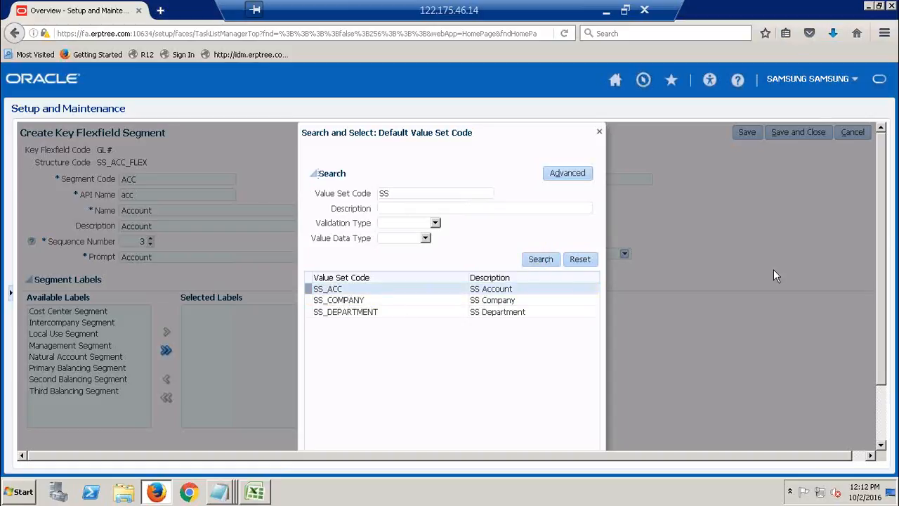
left_click_drag(880, 260, 849, 314)
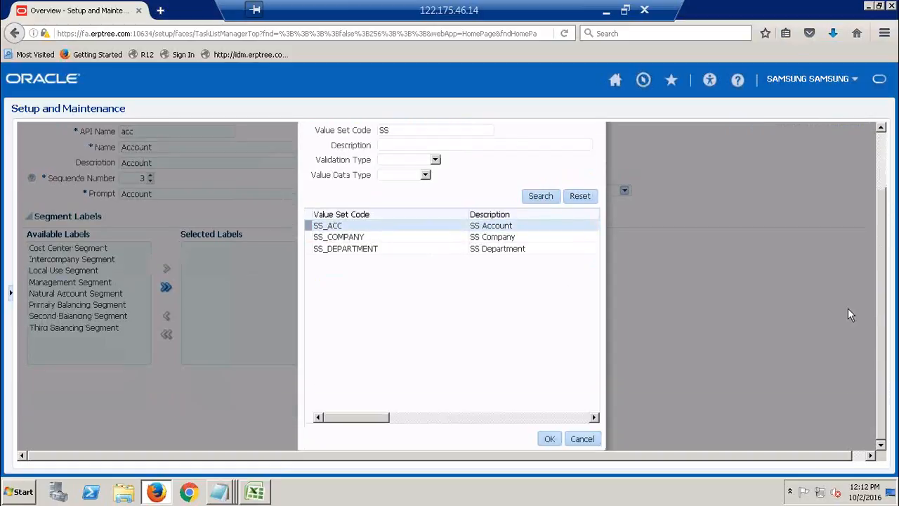
left_click(550, 438)
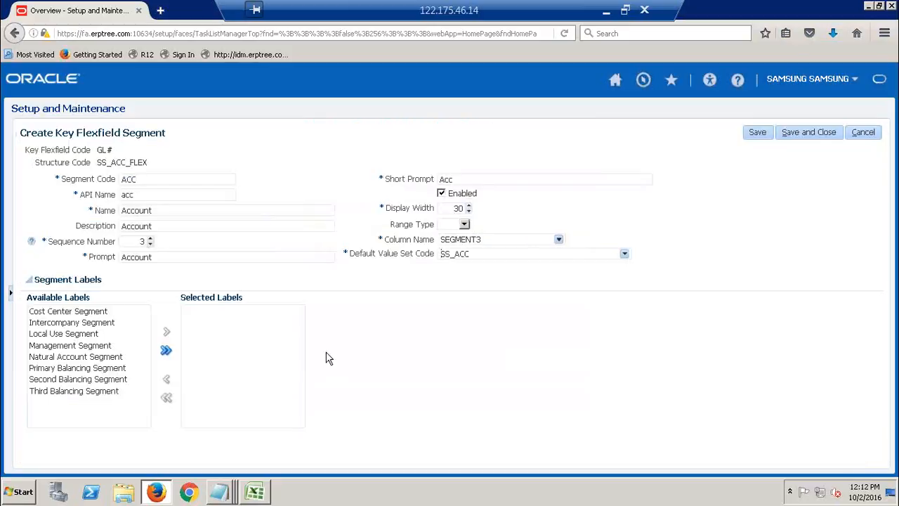
Add the Natural Account Segment label and save the Account segment.
left_click(73, 358)
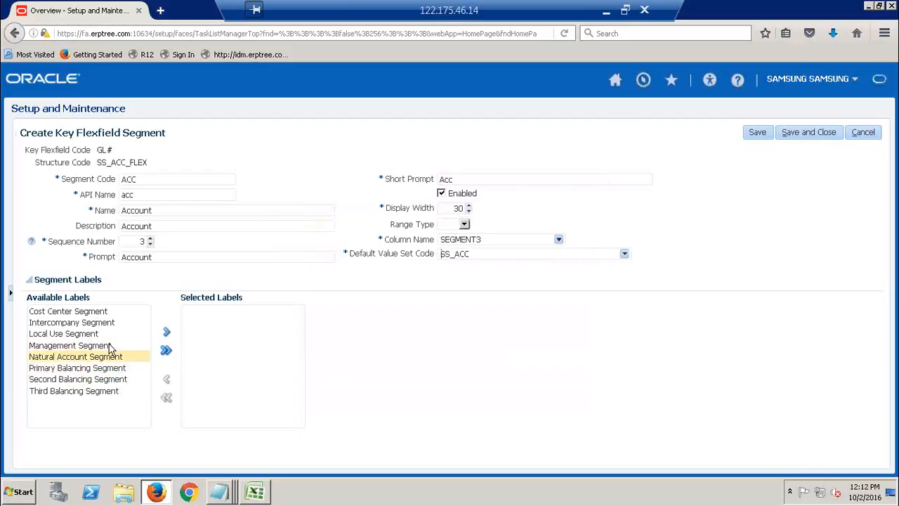
left_click(166, 331)
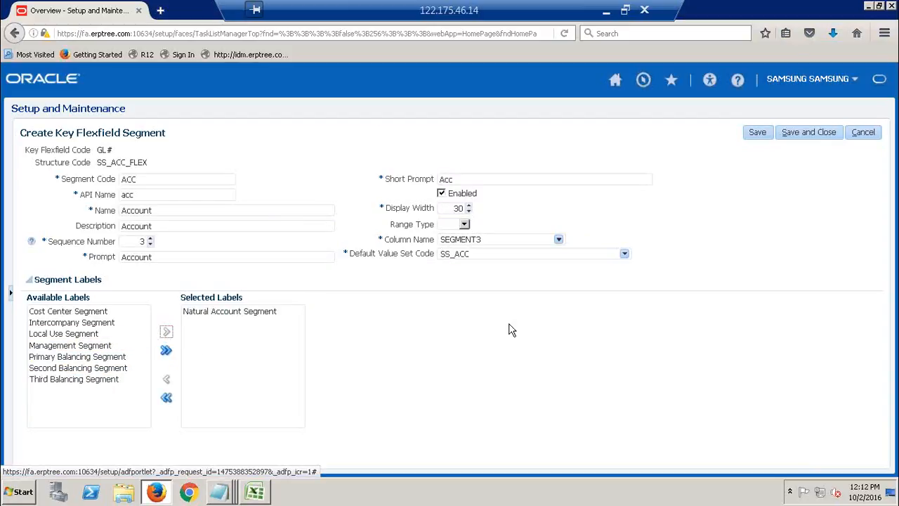
left_click(806, 134)
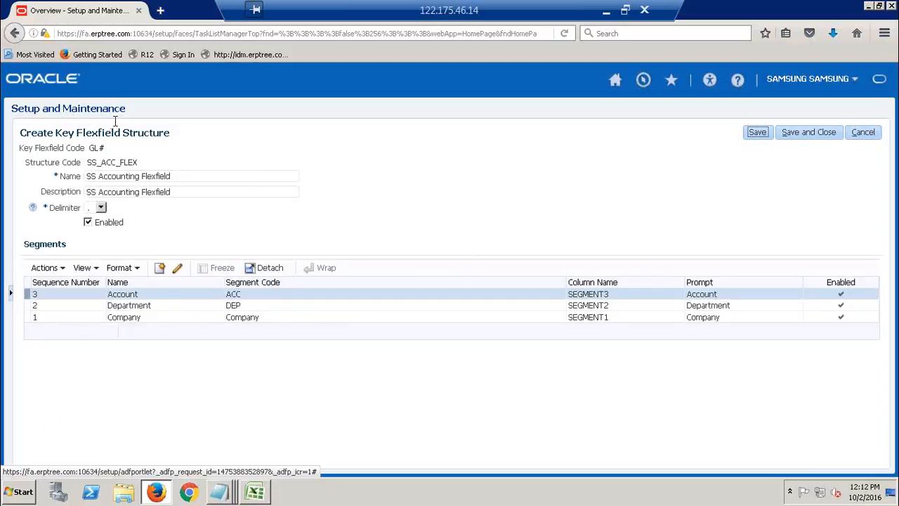
Save and close the SS_ACC_FLEX structure and finish with the key flexfield structures.
left_click(369, 153)
left_click(808, 134)
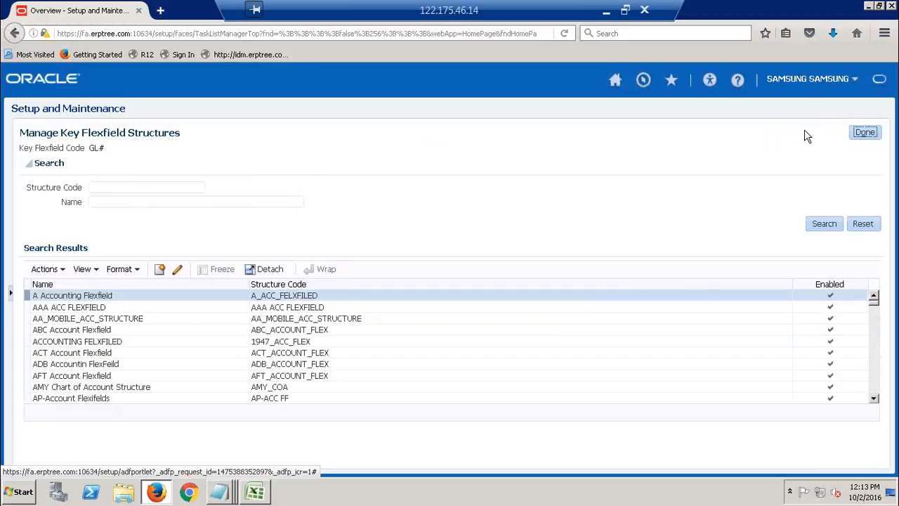
left_click(870, 139)
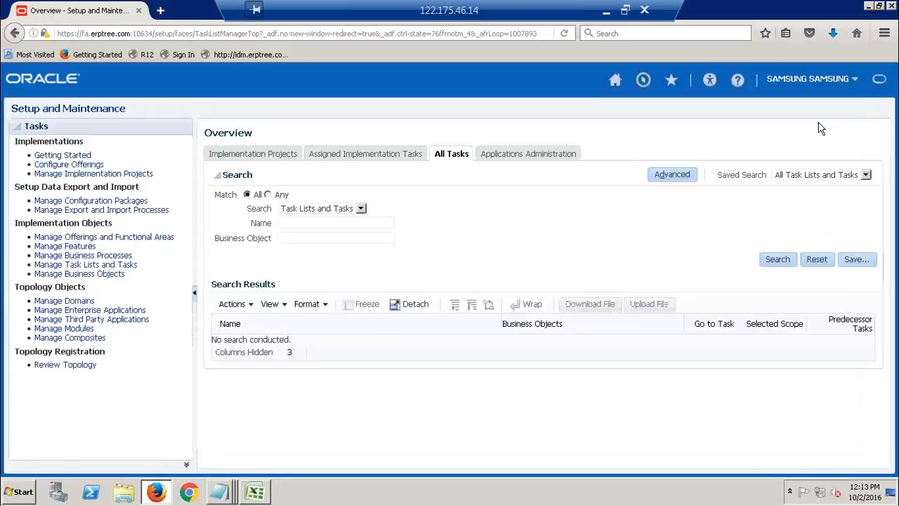
Open the implementation project and filter its tasks by '%Chart of accounts' to show Define Chart of Accounts tasks.
left_click(253, 154)
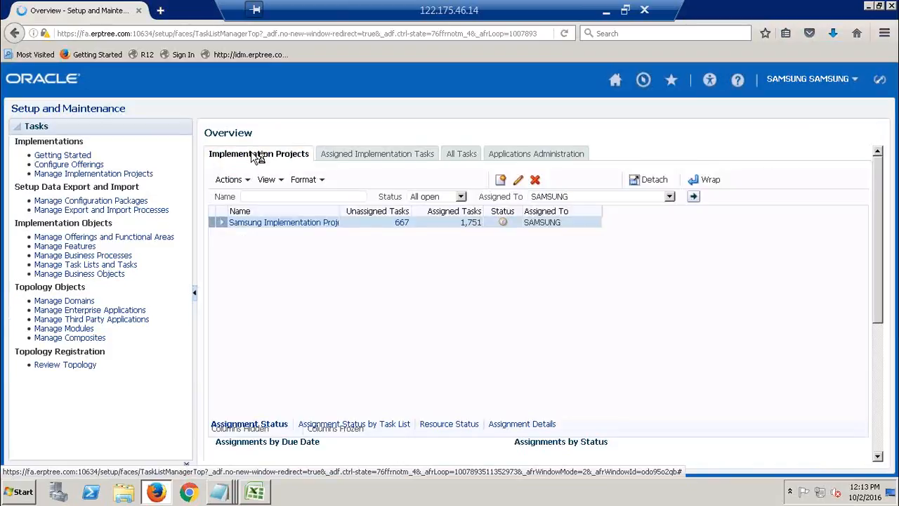
left_click(306, 222)
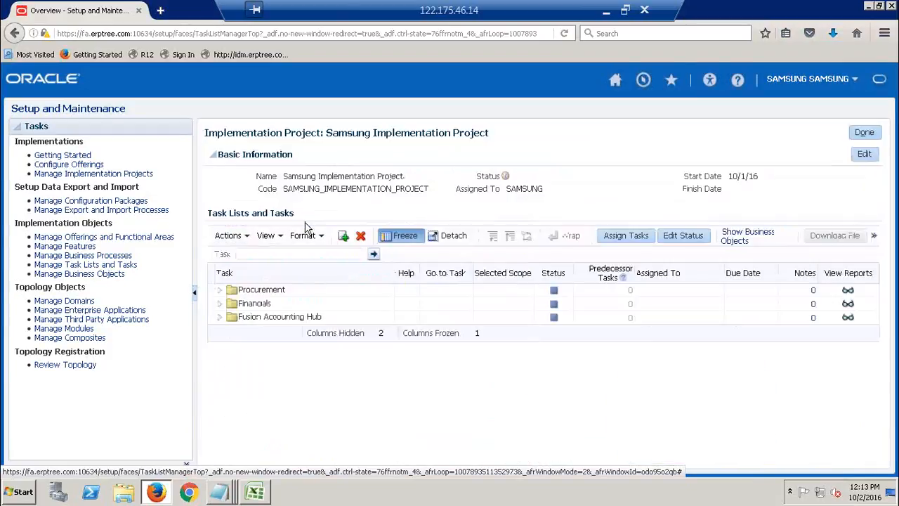
left_click(310, 255)
type("%%")
type("Chart o")
type("f accounts%")
left_click(374, 255)
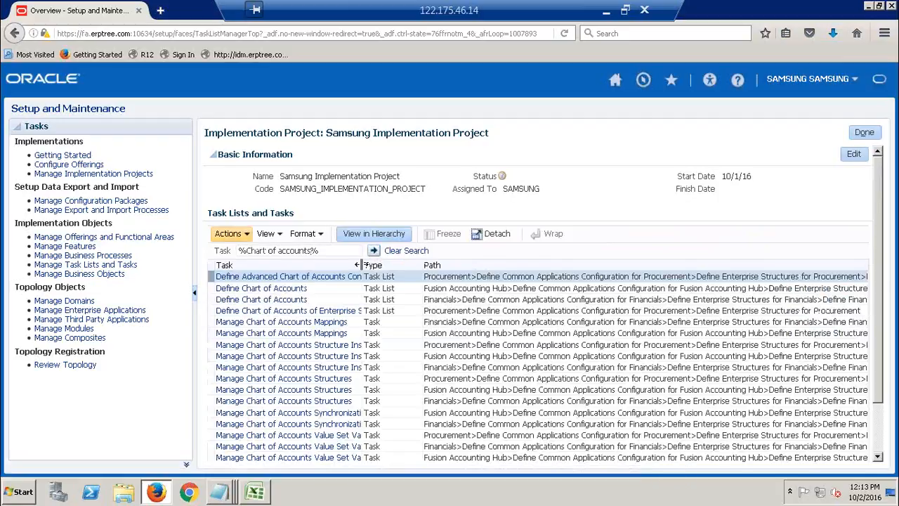
left_click_drag(361, 266, 412, 271)
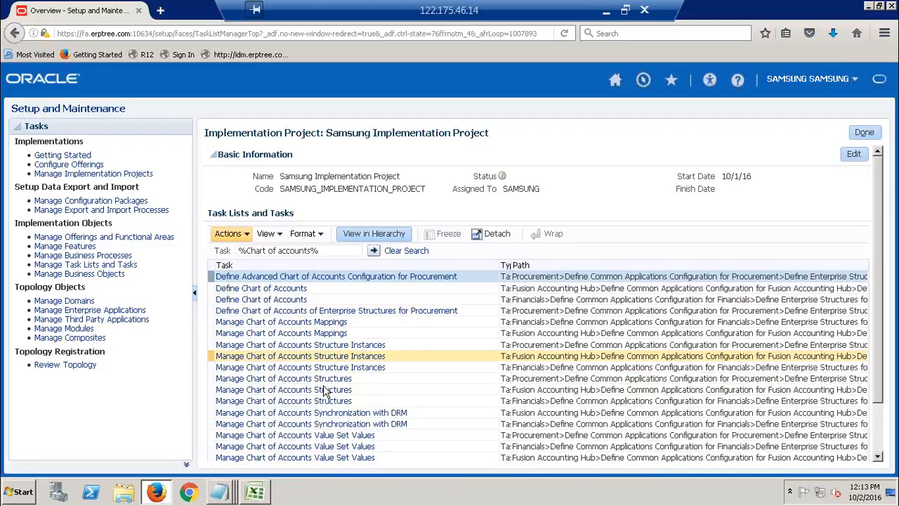
left_click(289, 369)
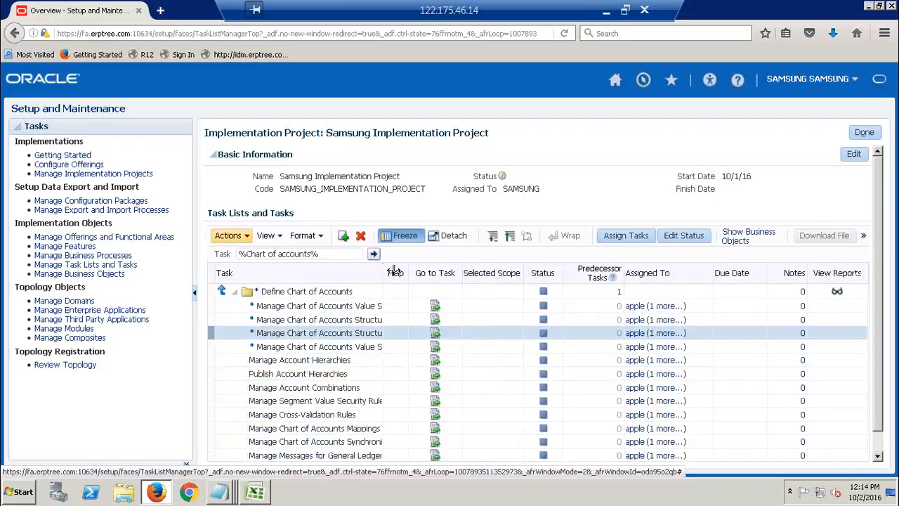
left_click_drag(385, 271, 455, 268)
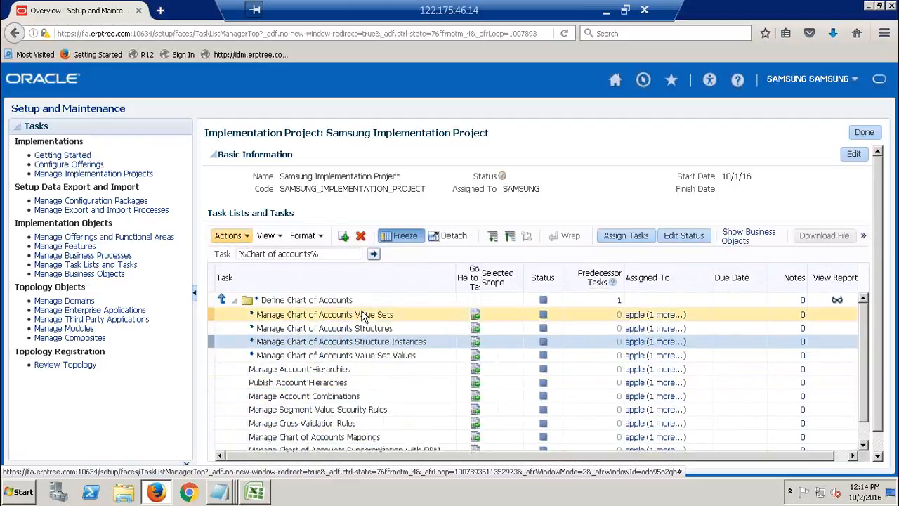